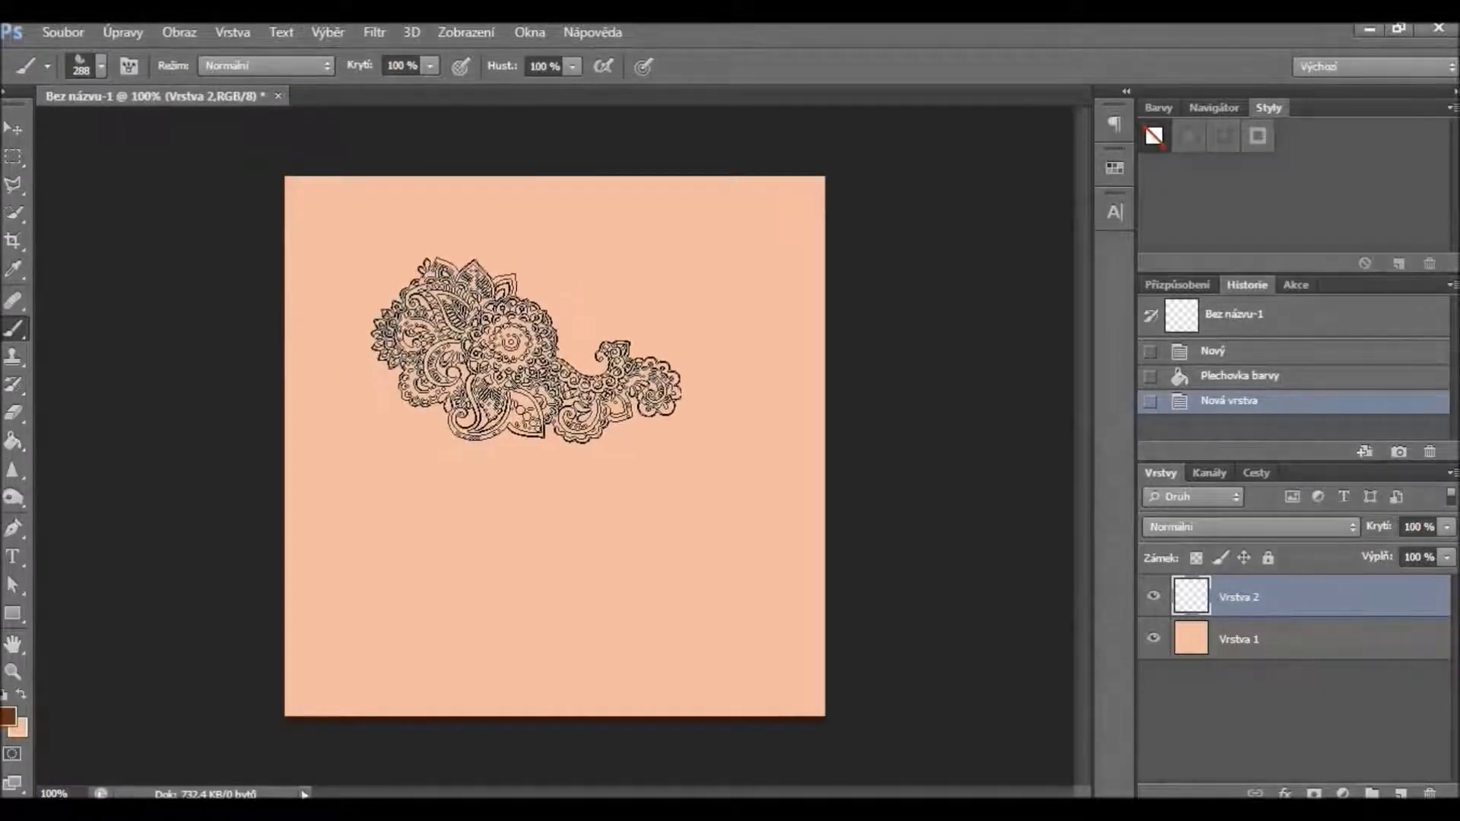
Set the brush size to 313 px and stamp the floral ornament once on the upper part of the canvas.
{"action": "left_click", "coordinate": [101, 67]}
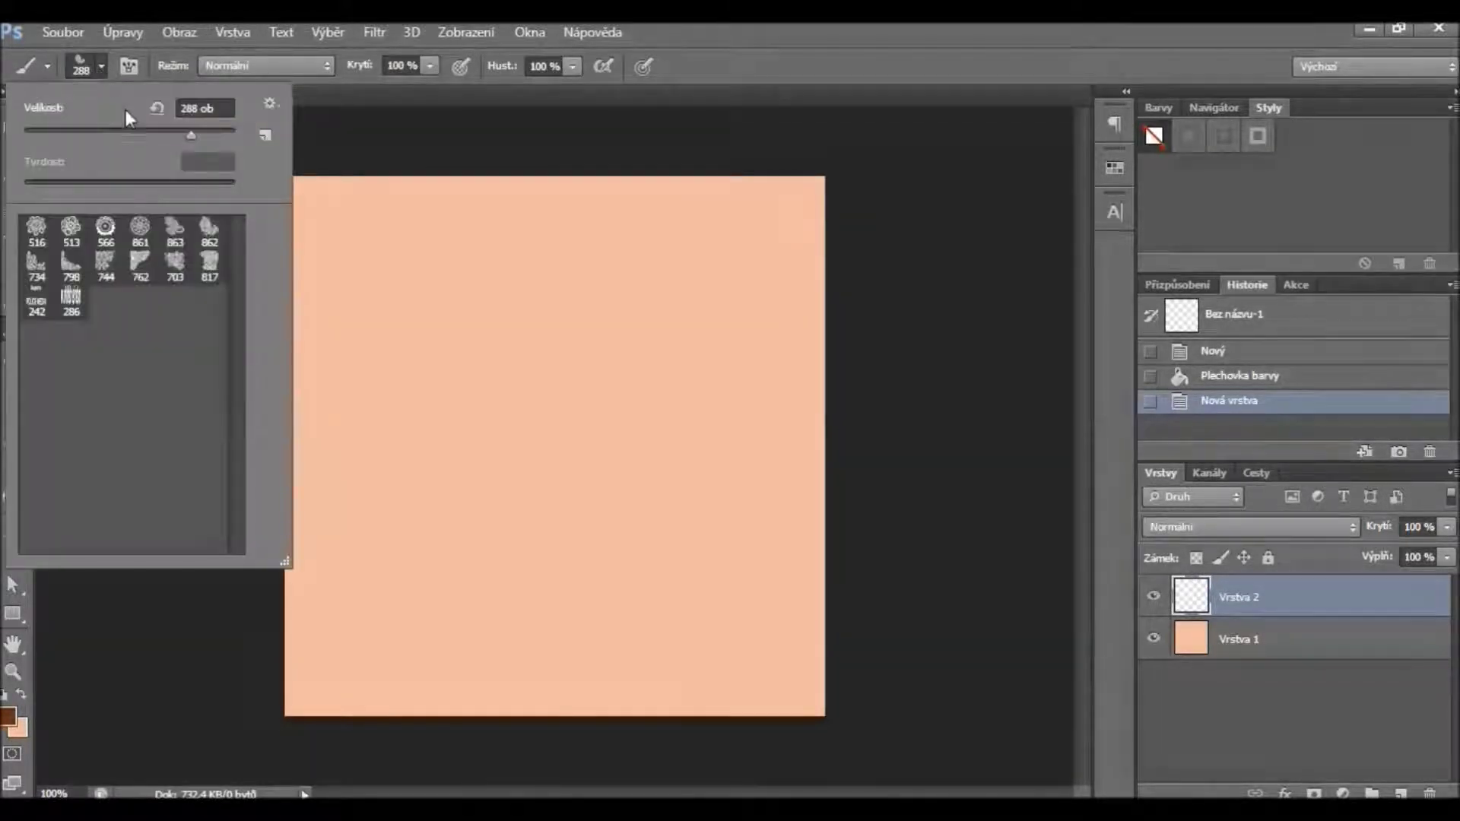
{"action": "left_click", "coordinate": [196, 108]}
{"action": "scroll", "coordinate": [196, 110], "scroll_direction": "up", "scroll_amount": 5}
{"action": "left_click", "coordinate": [571, 341]}
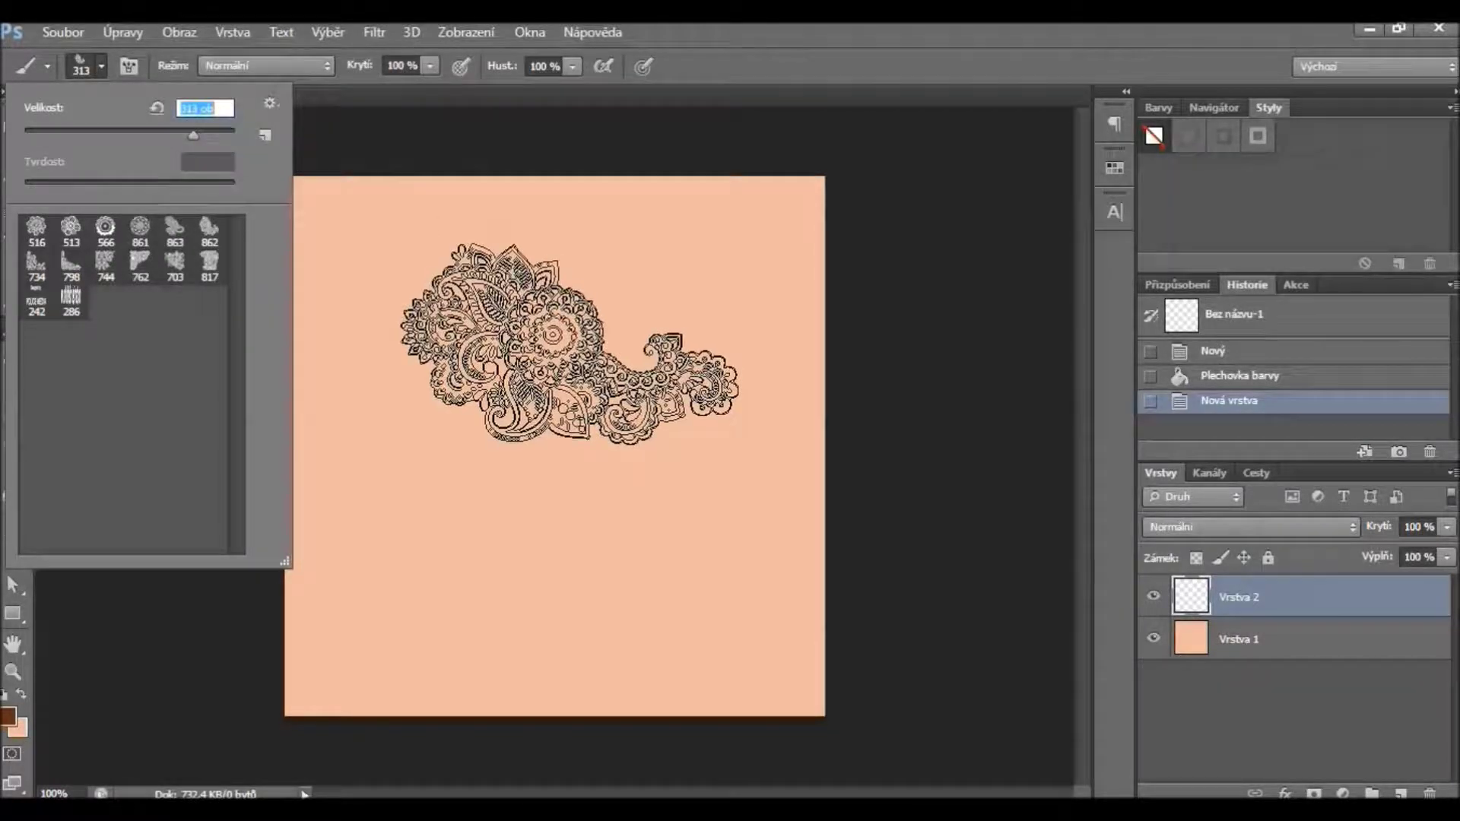
{"action": "left_click", "coordinate": [570, 344]}
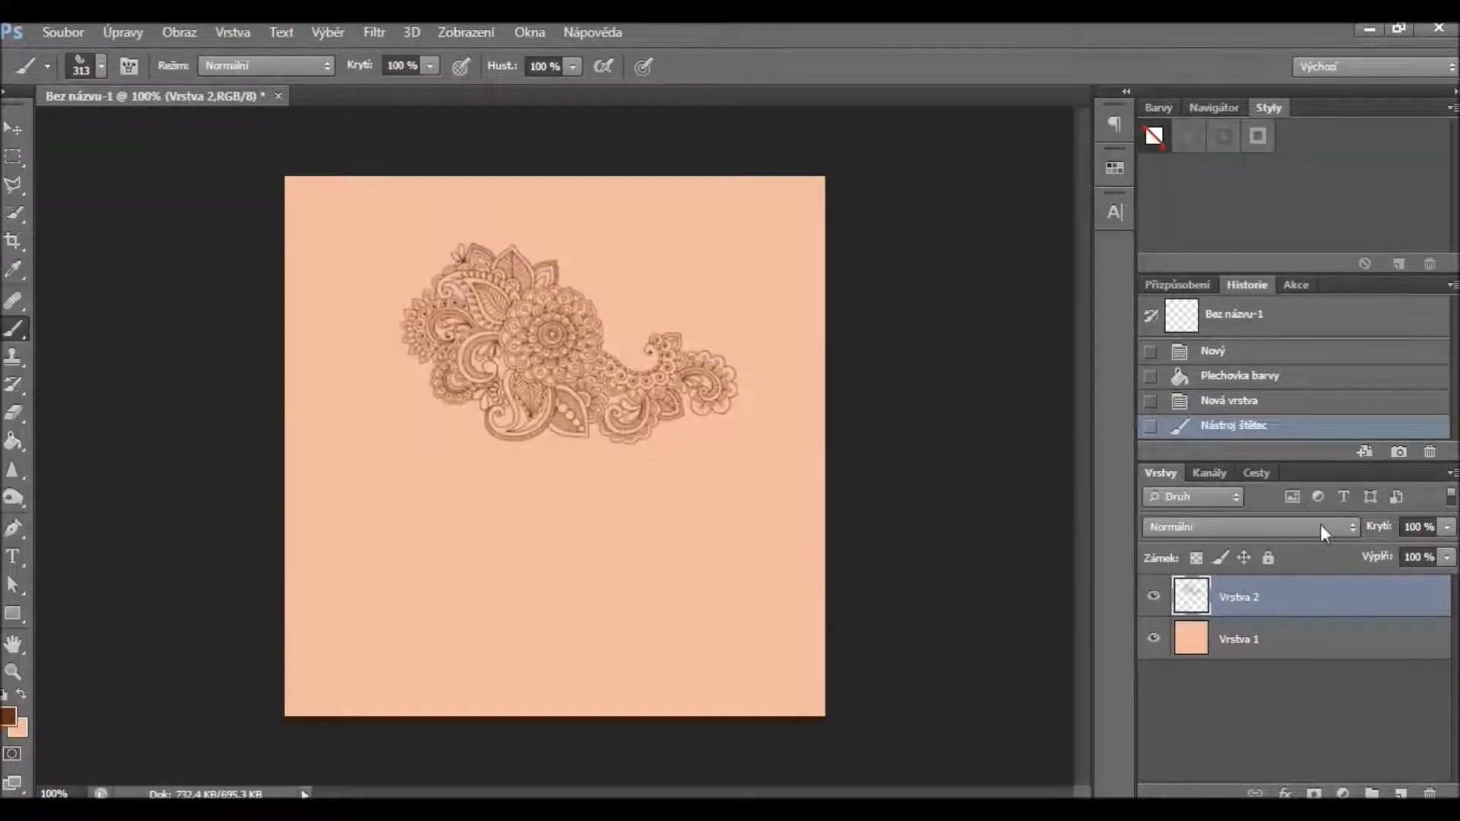
Try the blend modes from Ztmavit through Světlost on the ornament layer and delete that layer.
{"action": "left_click", "coordinate": [1321, 525]}
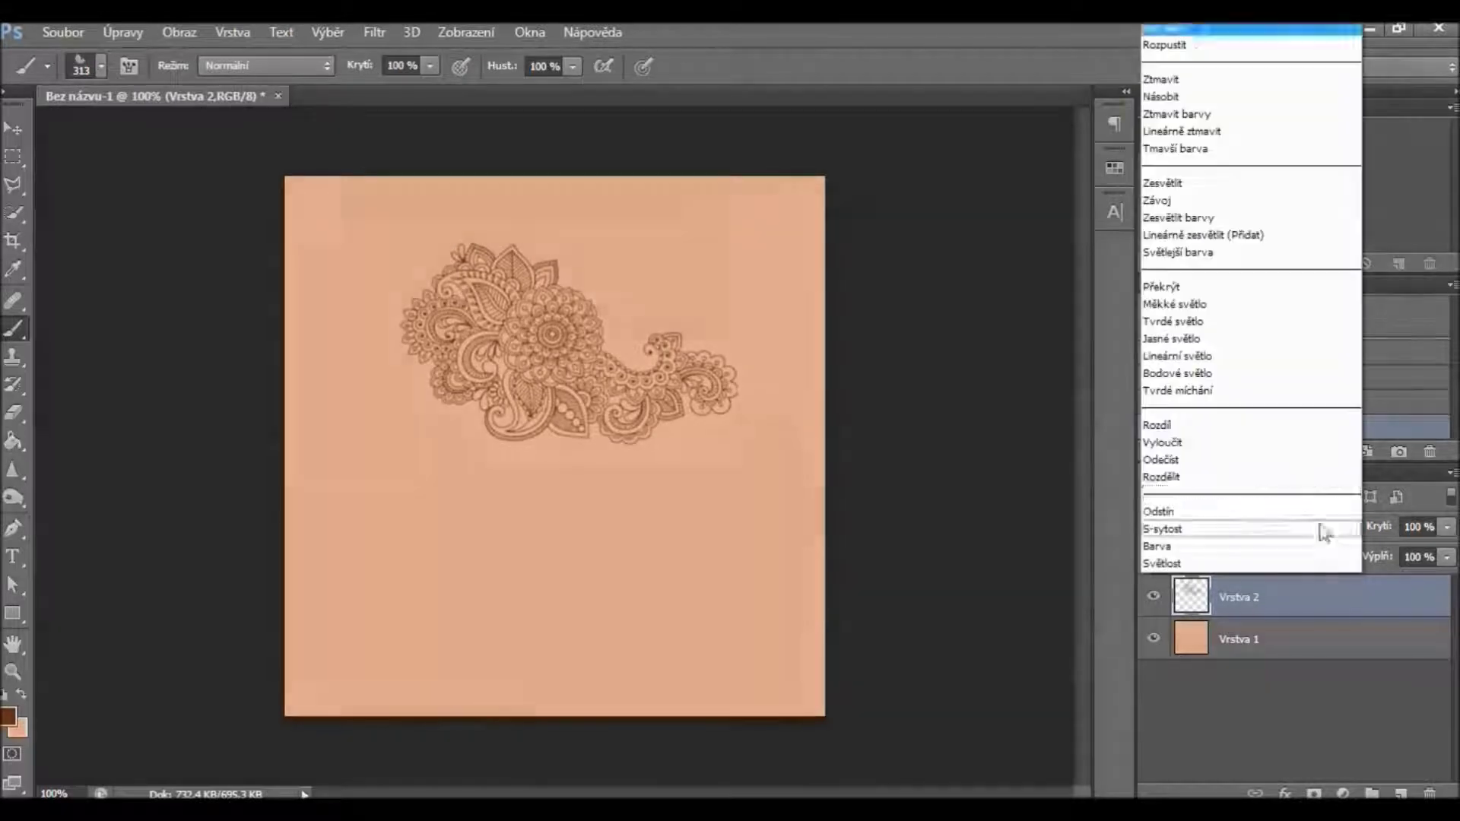
{"action": "left_click", "coordinate": [1206, 81]}
{"action": "scroll", "coordinate": [1194, 523], "scroll_direction": "down", "scroll_amount": 1}
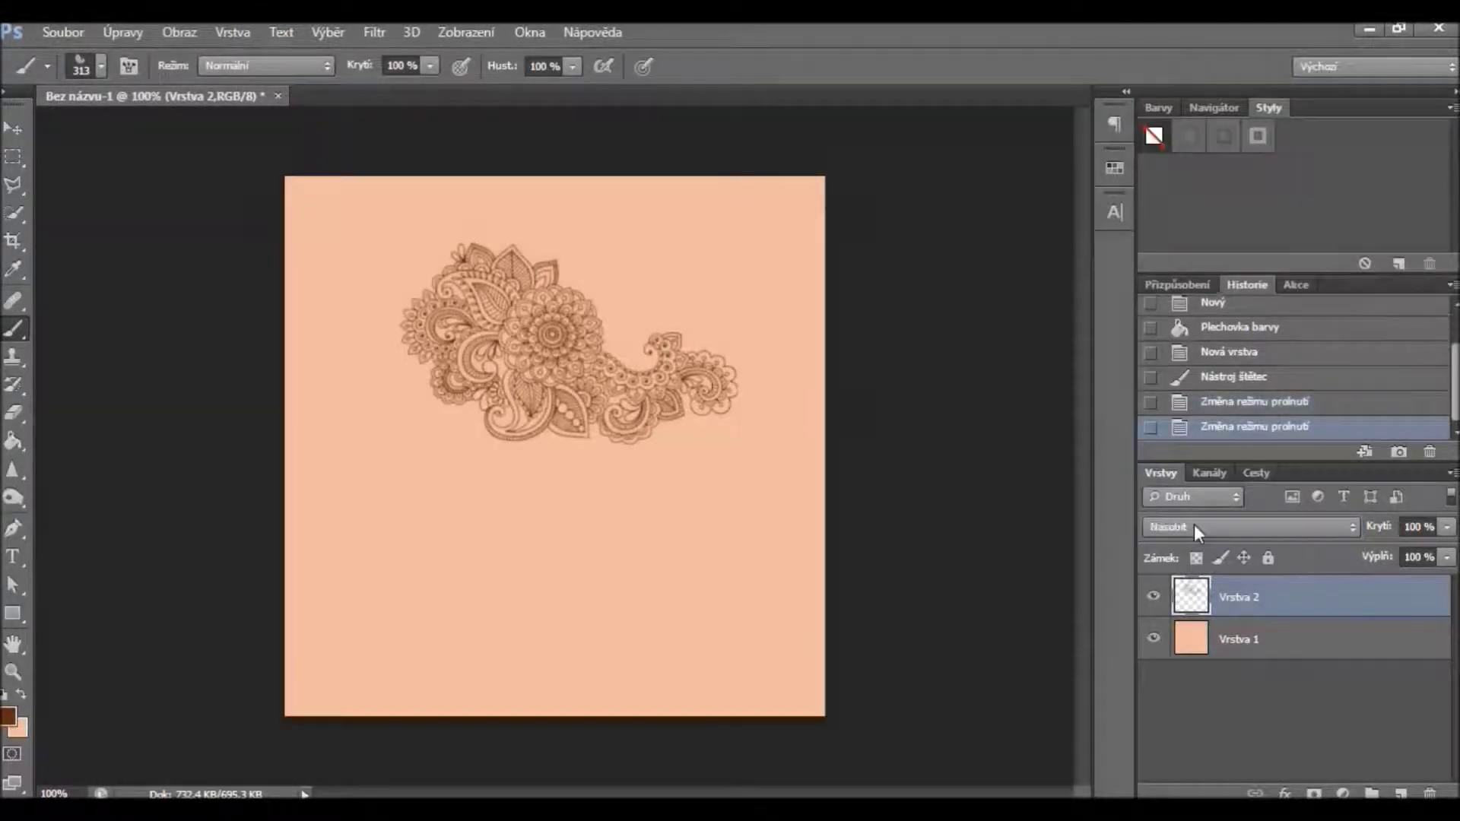
{"action": "left_click", "coordinate": [1174, 528]}
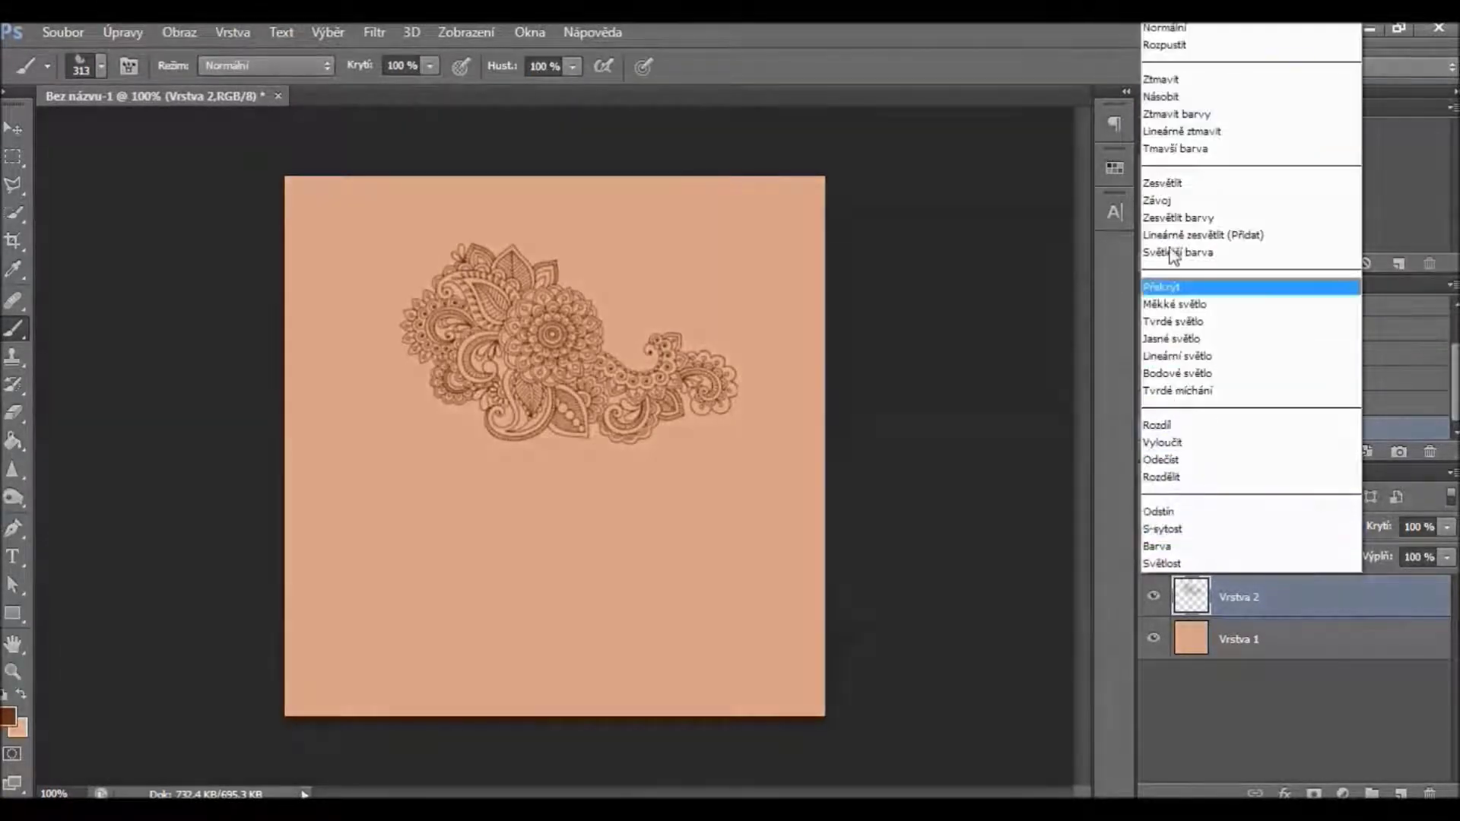
{"action": "left_click", "coordinate": [1162, 120]}
{"action": "scroll", "coordinate": [1214, 531], "scroll_direction": "down", "scroll_amount": 1}
{"action": "scroll", "coordinate": [1214, 531], "scroll_direction": "down", "scroll_amount": 2}
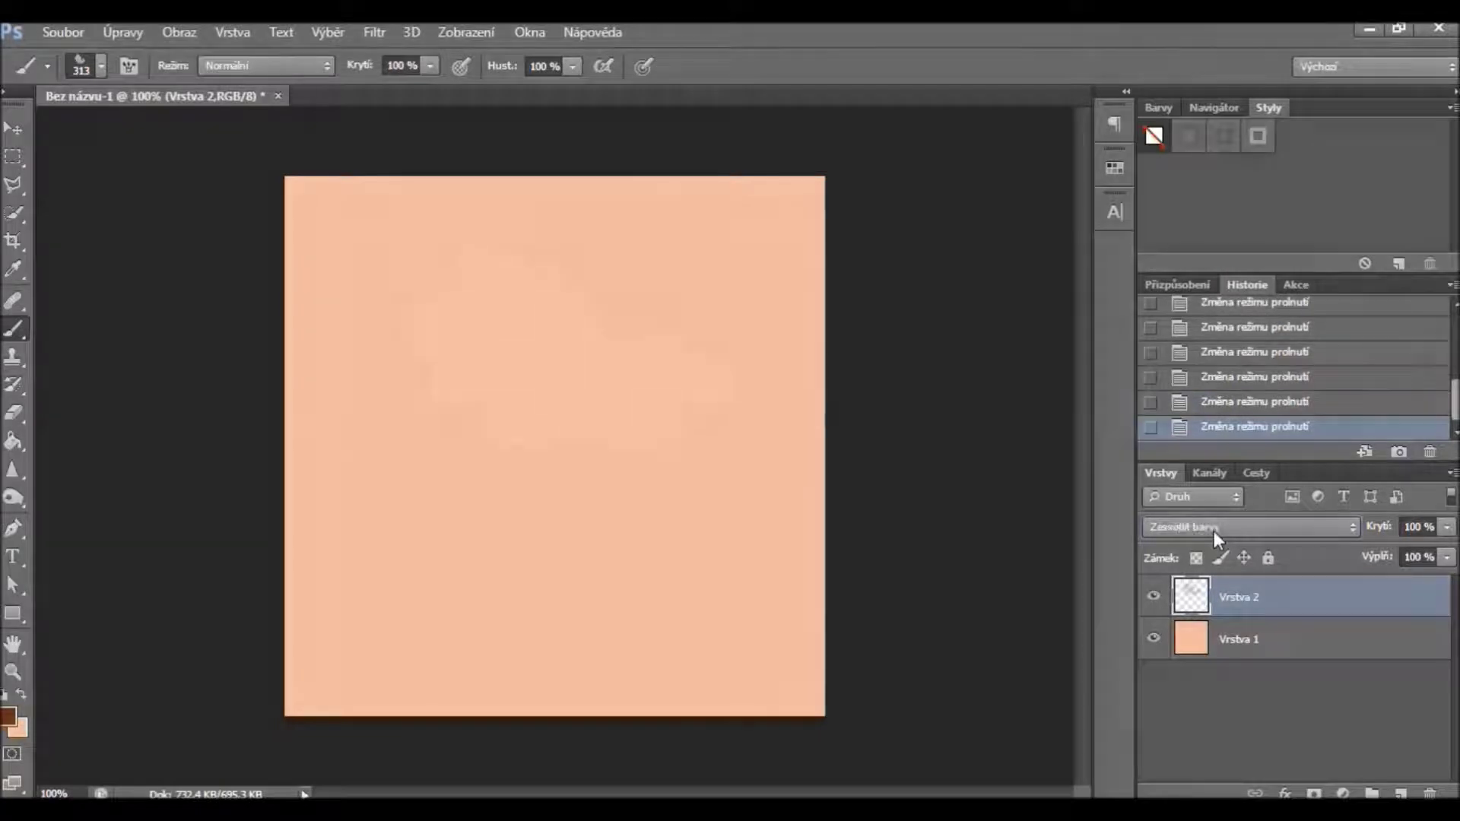
{"action": "scroll", "coordinate": [1214, 531], "scroll_direction": "down", "scroll_amount": 3}
{"action": "scroll", "coordinate": [1214, 531], "scroll_direction": "down", "scroll_amount": 2}
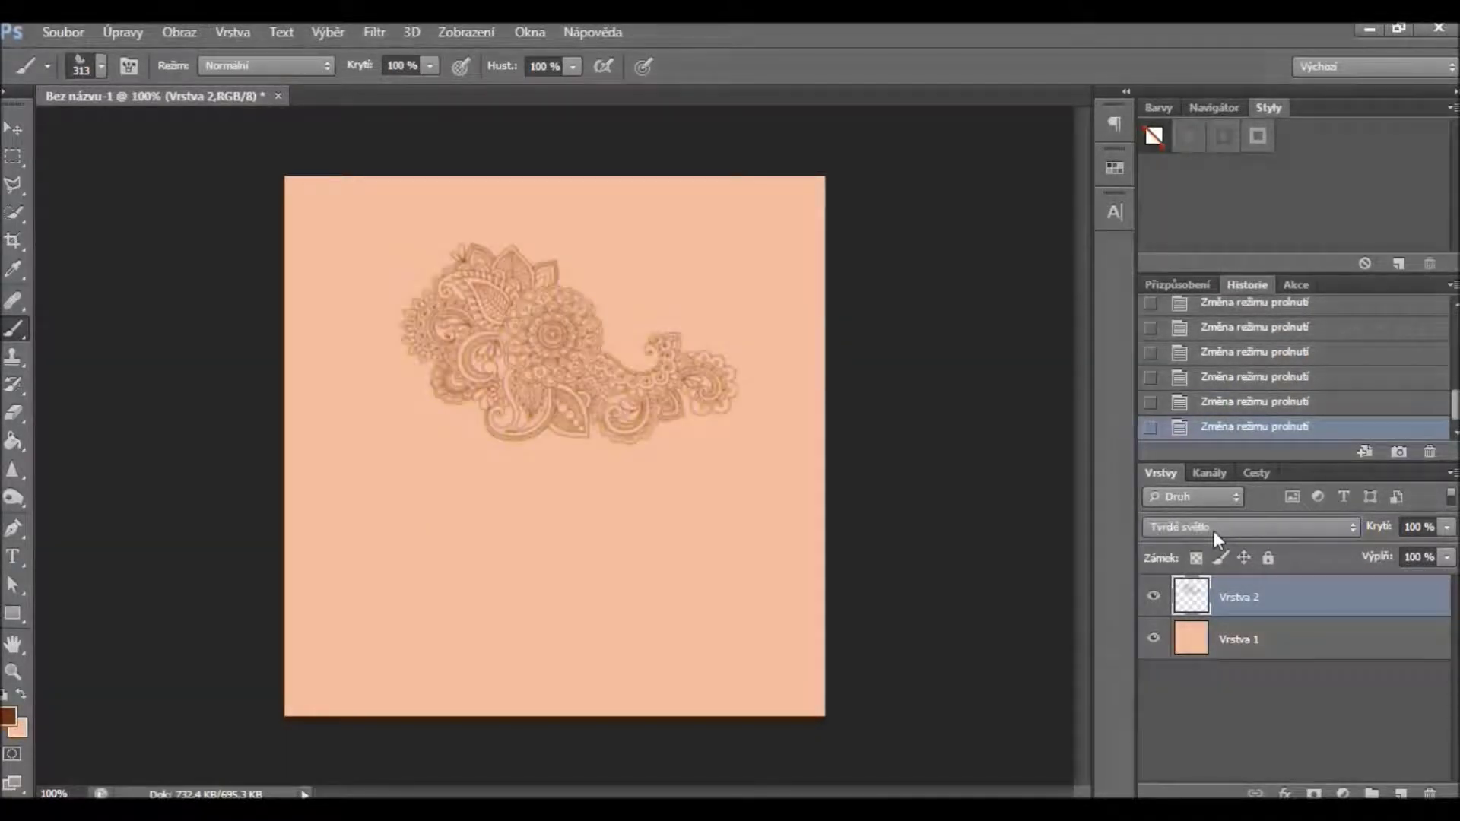
{"action": "scroll", "coordinate": [1214, 531], "scroll_direction": "down", "scroll_amount": 3}
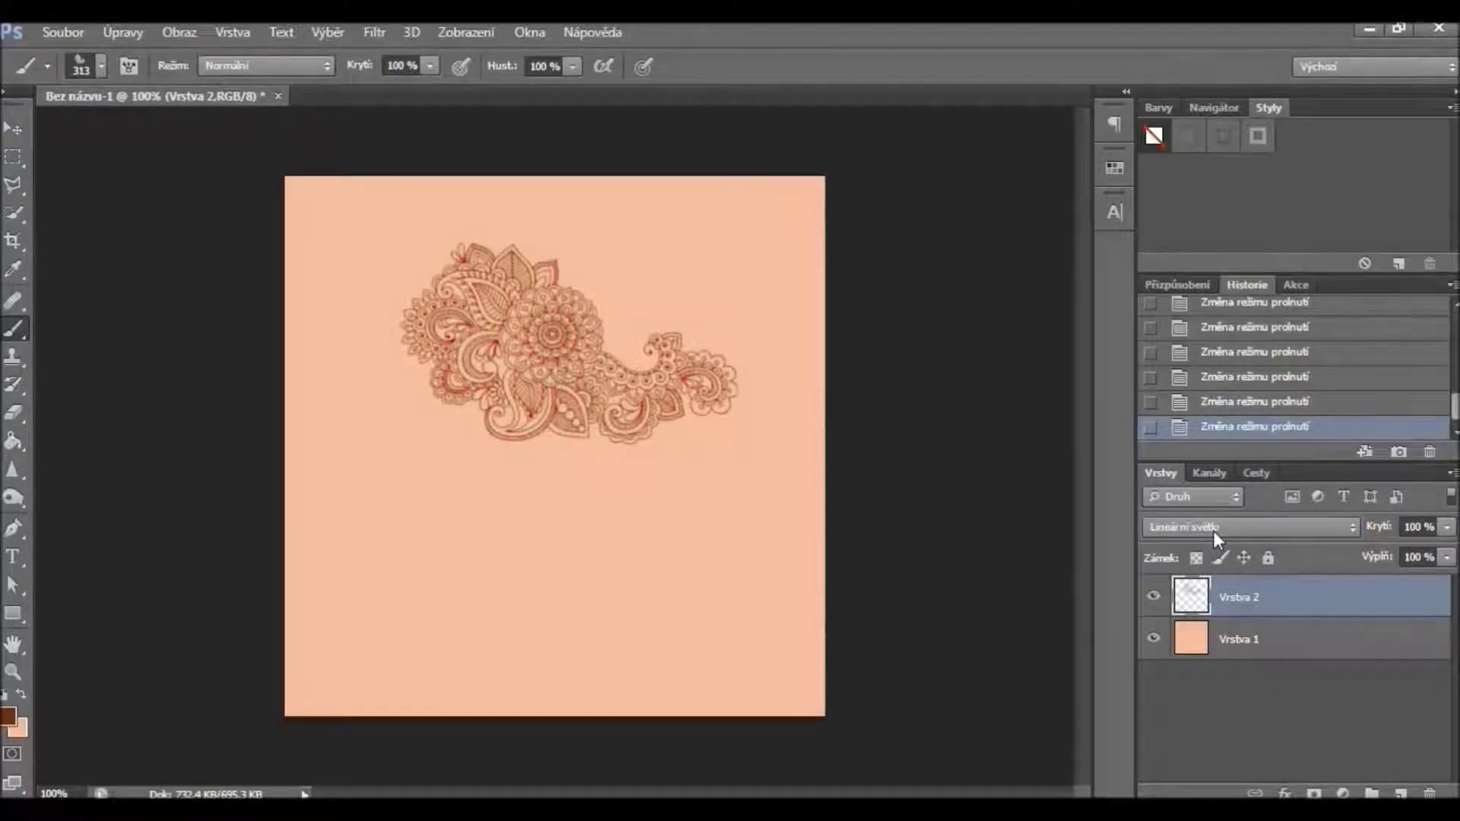
{"action": "scroll", "coordinate": [1214, 531], "scroll_direction": "down", "scroll_amount": 3}
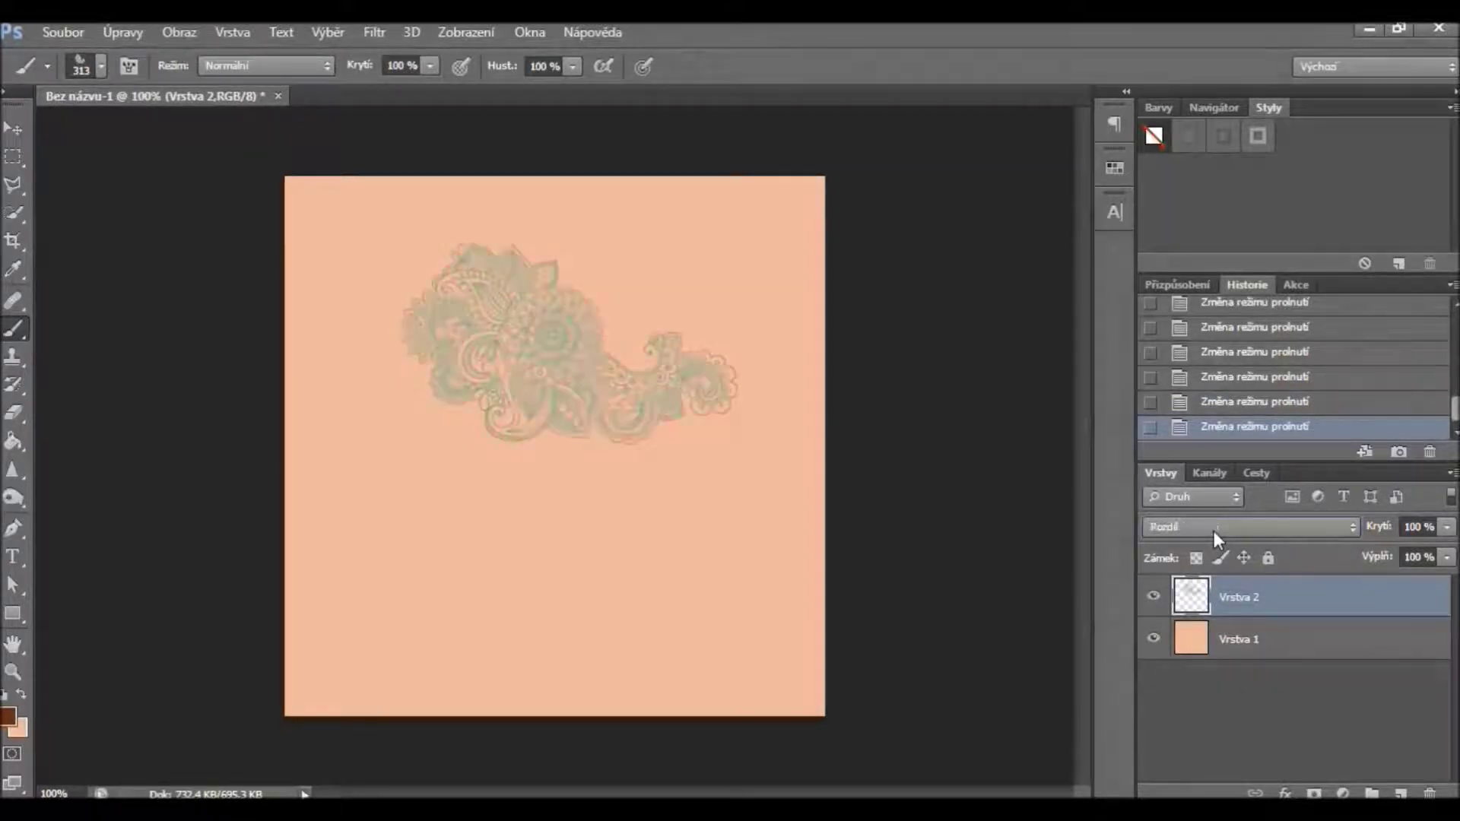
{"action": "scroll", "coordinate": [1213, 531], "scroll_direction": "down", "scroll_amount": 2}
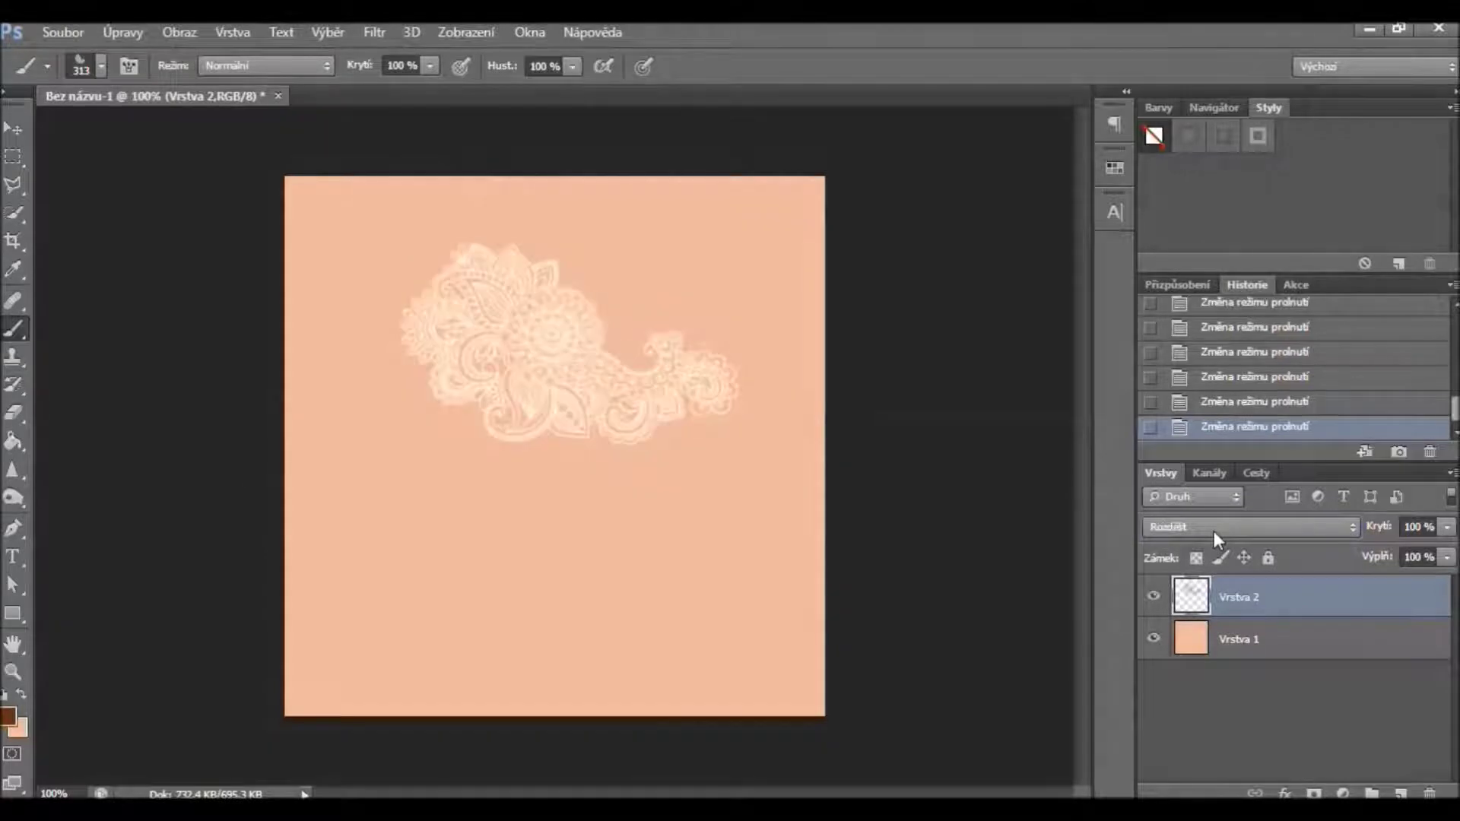
{"action": "scroll", "coordinate": [1214, 531], "scroll_direction": "down", "scroll_amount": 3}
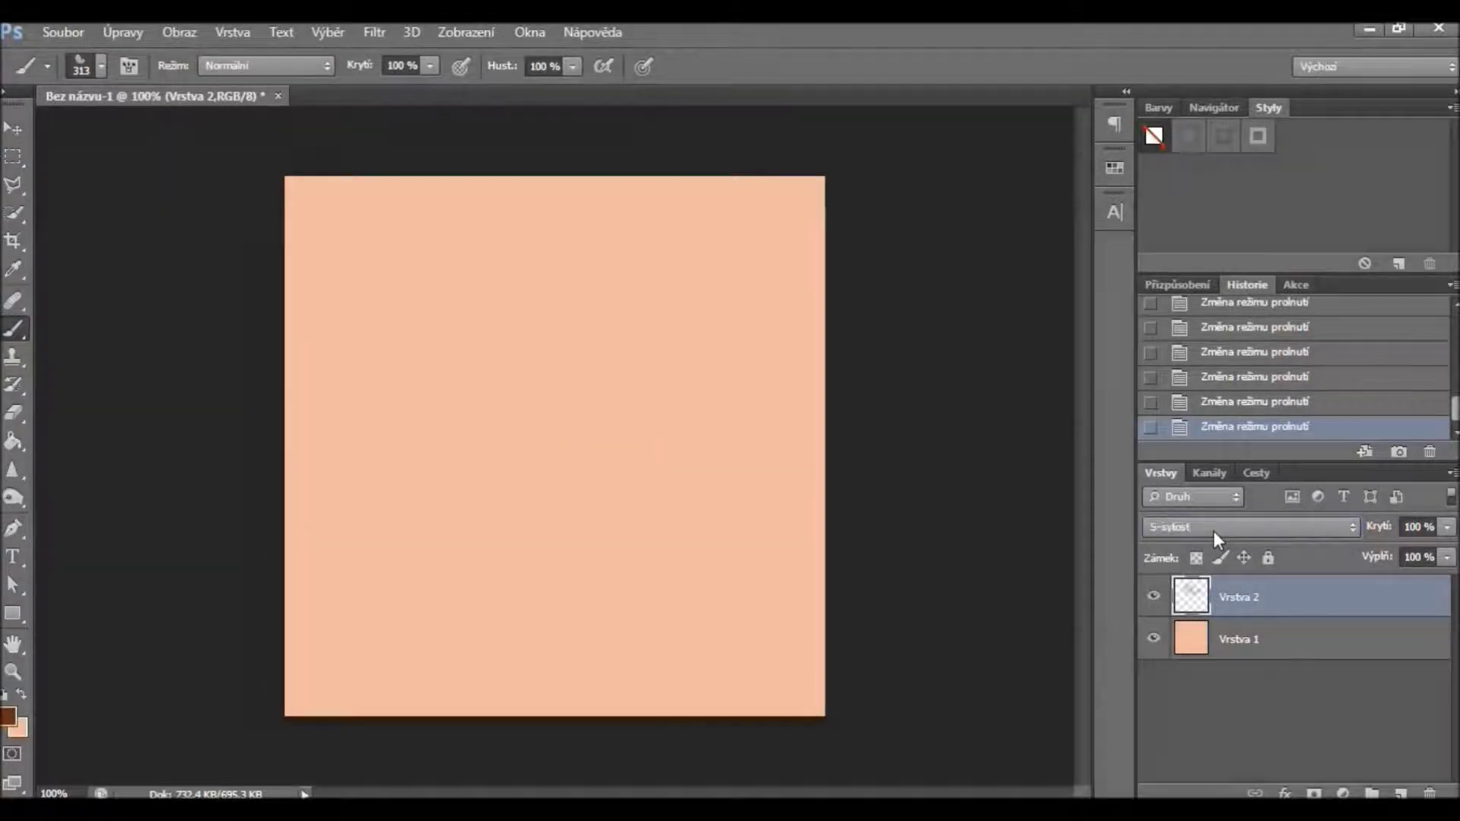
{"action": "scroll", "coordinate": [1214, 531], "scroll_direction": "down", "scroll_amount": 1}
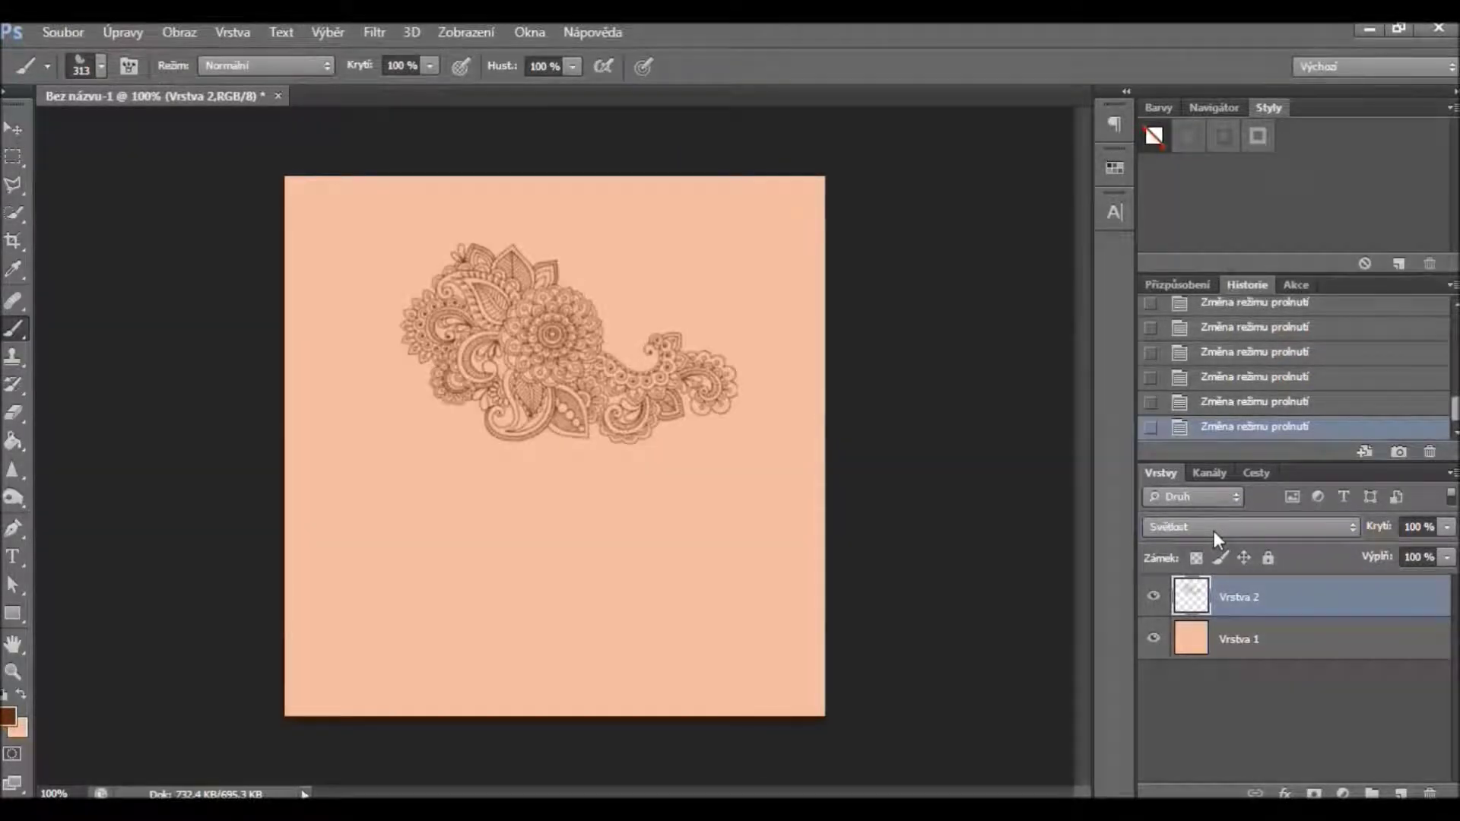
{"action": "left_click", "coordinate": [1430, 793]}
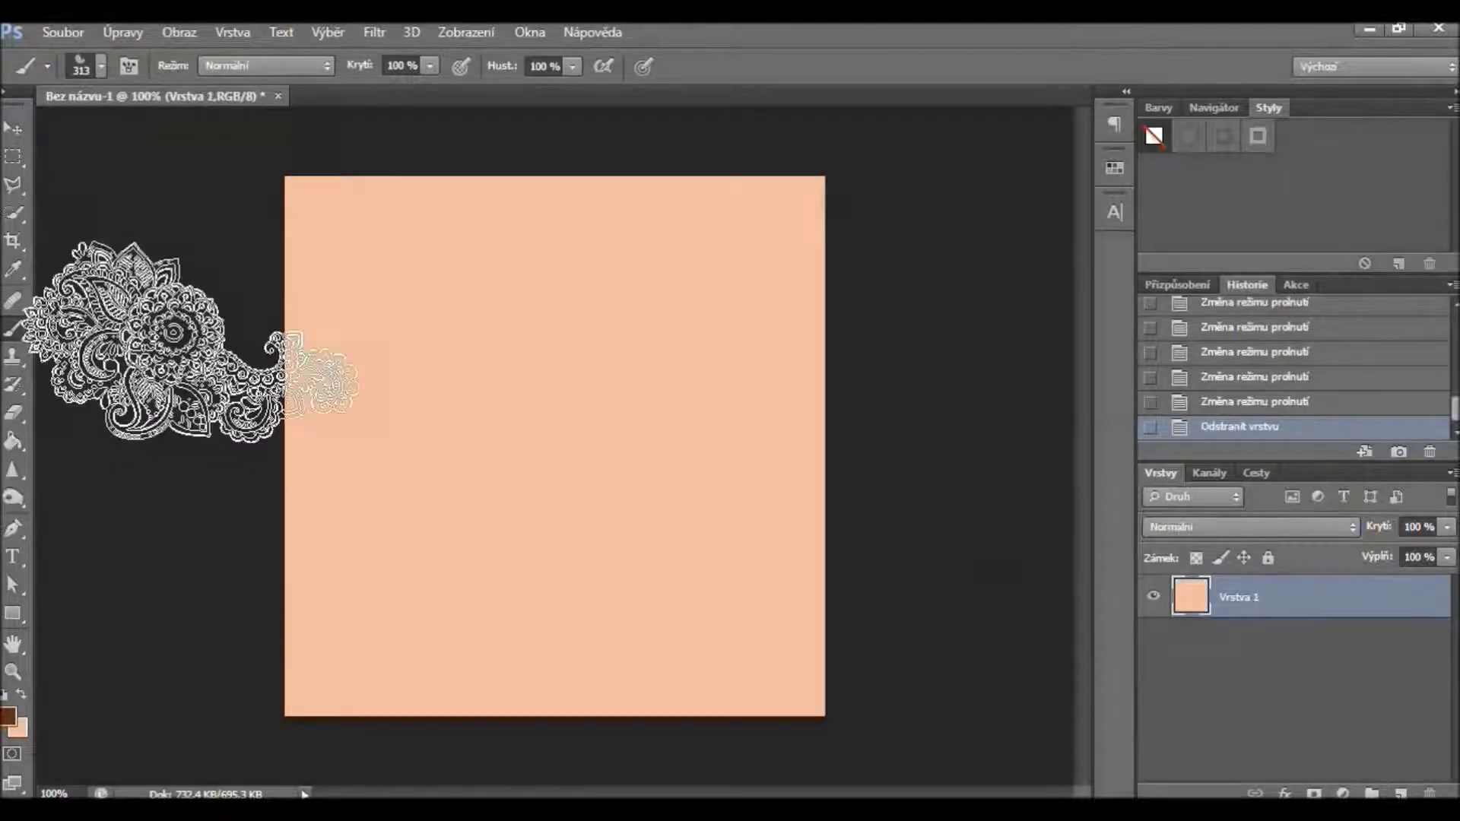
Replace the current brushes with the Light_brushes_by_LurkerPatrol set.
{"action": "left_click", "coordinate": [102, 66]}
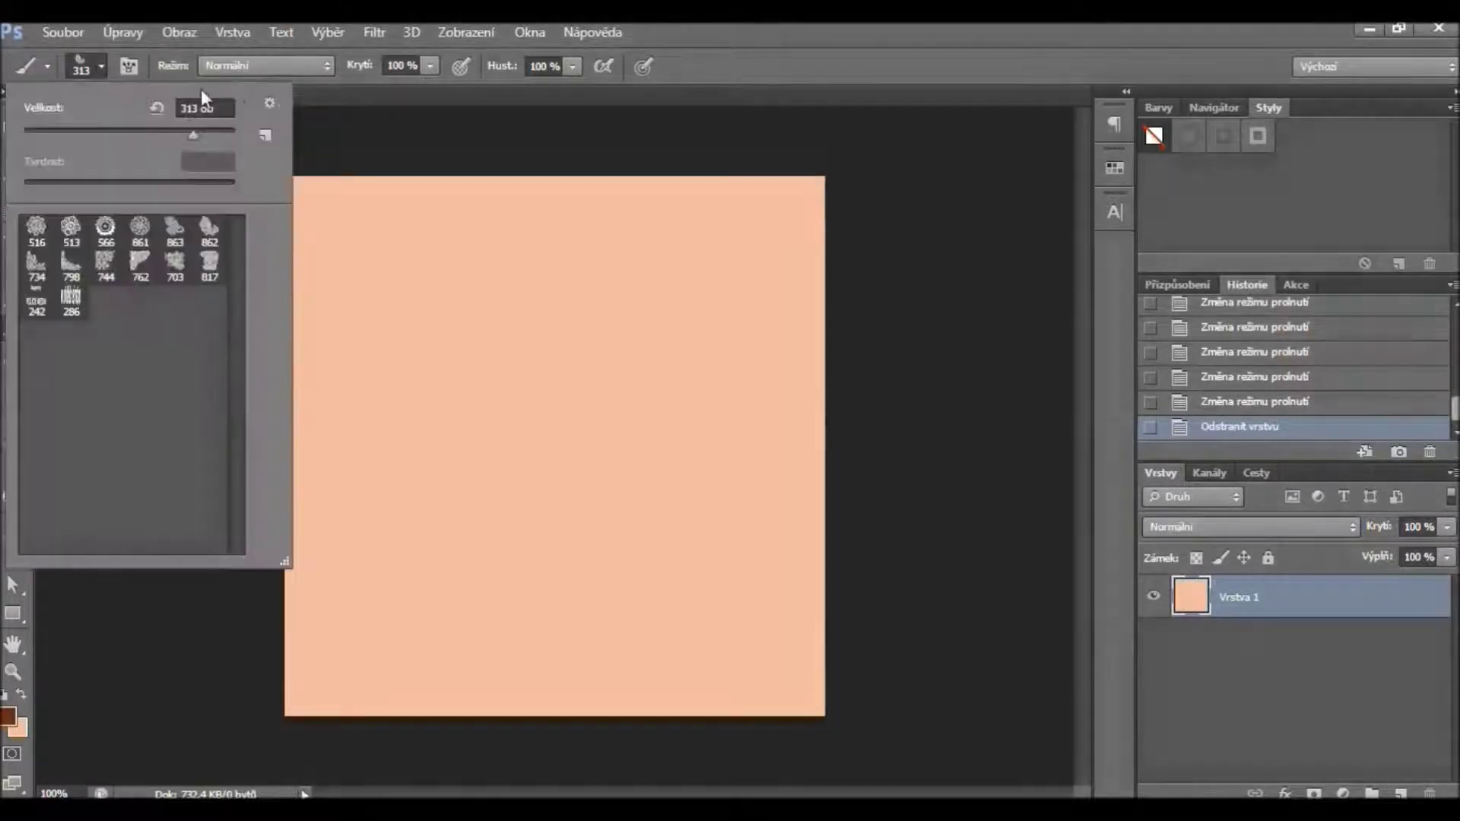
{"action": "left_click", "coordinate": [268, 103]}
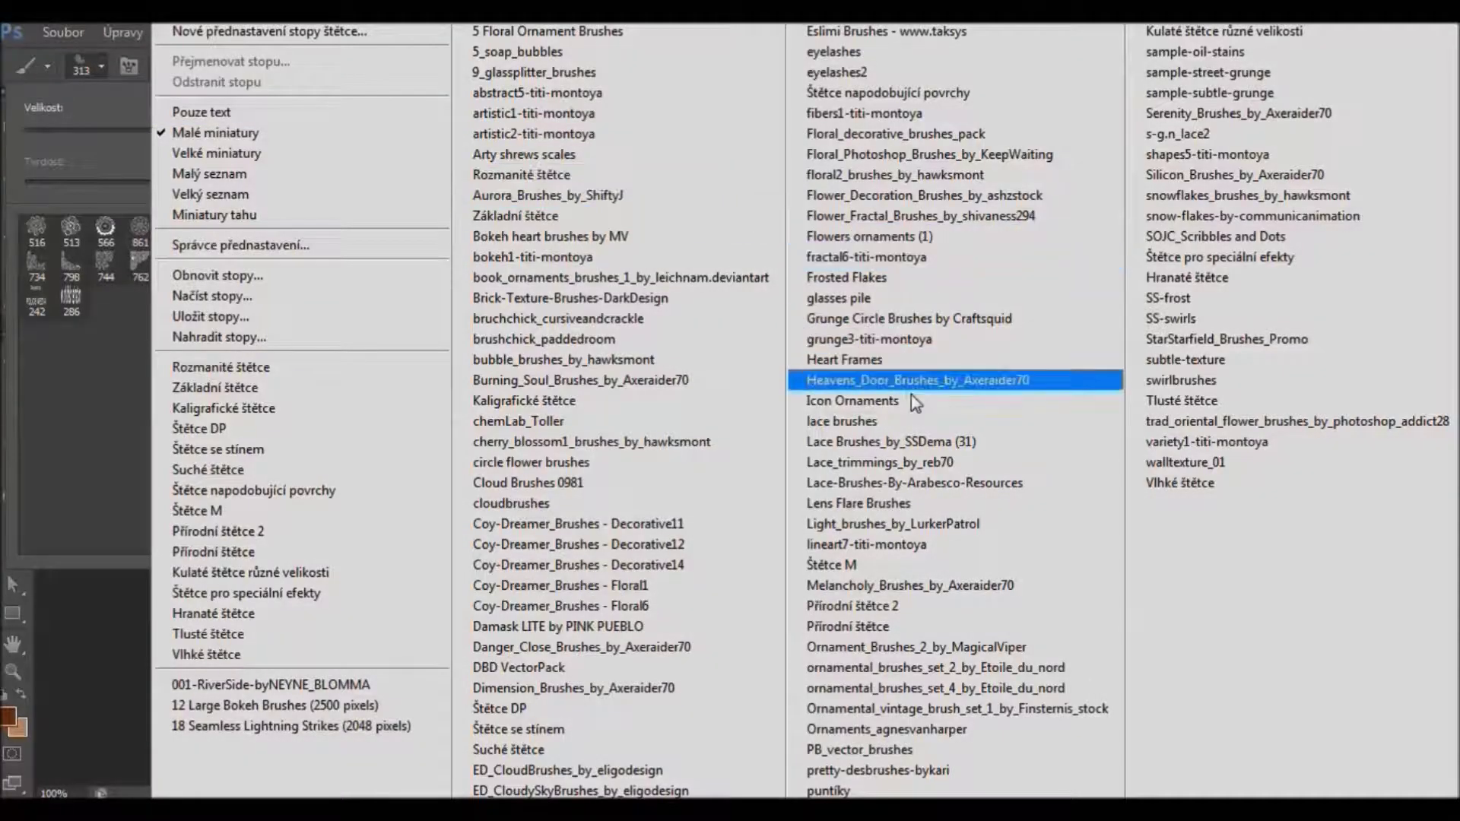
{"action": "left_click", "coordinate": [889, 524]}
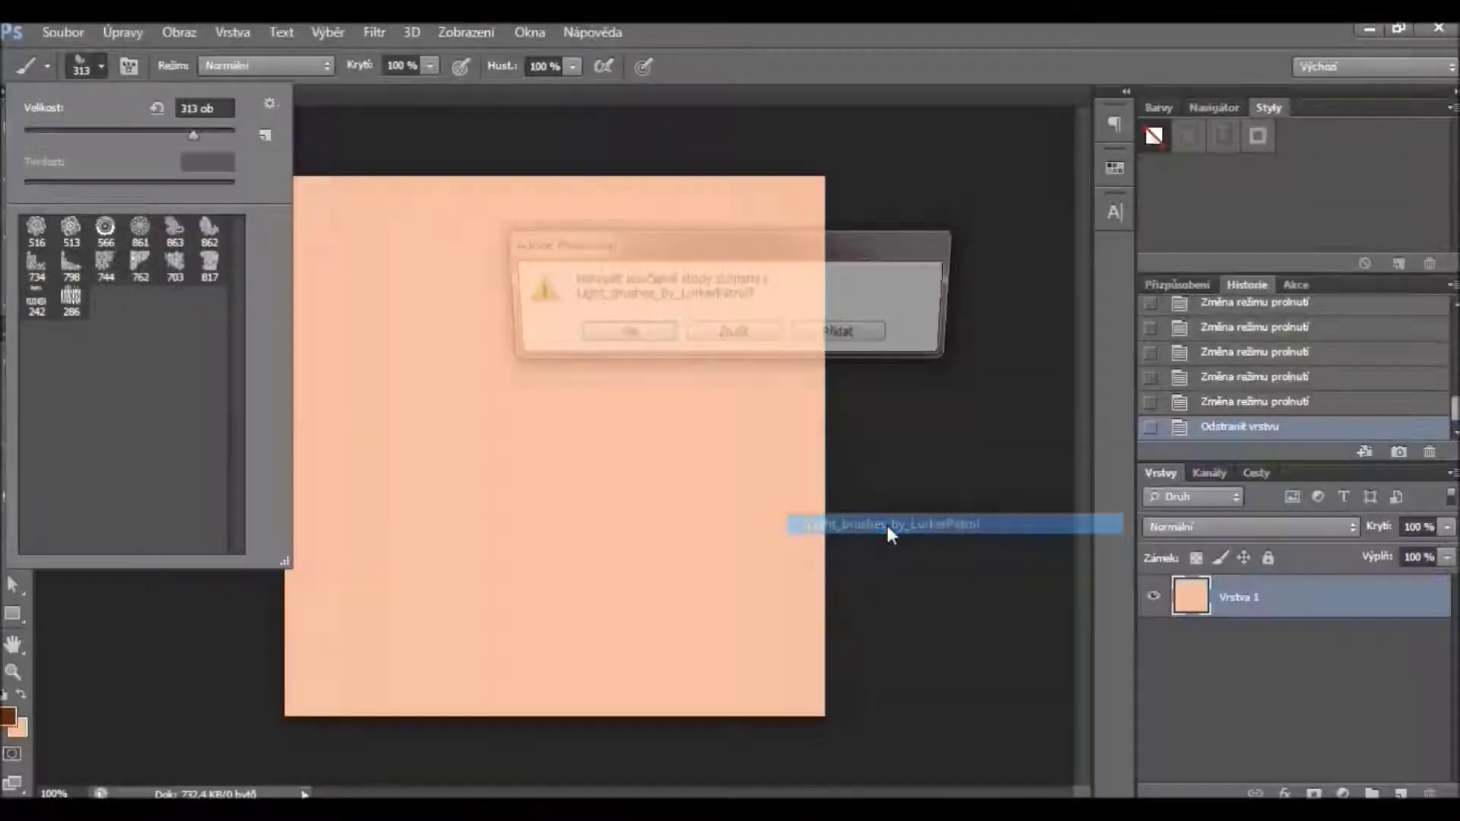
{"action": "left_click", "coordinate": [593, 334]}
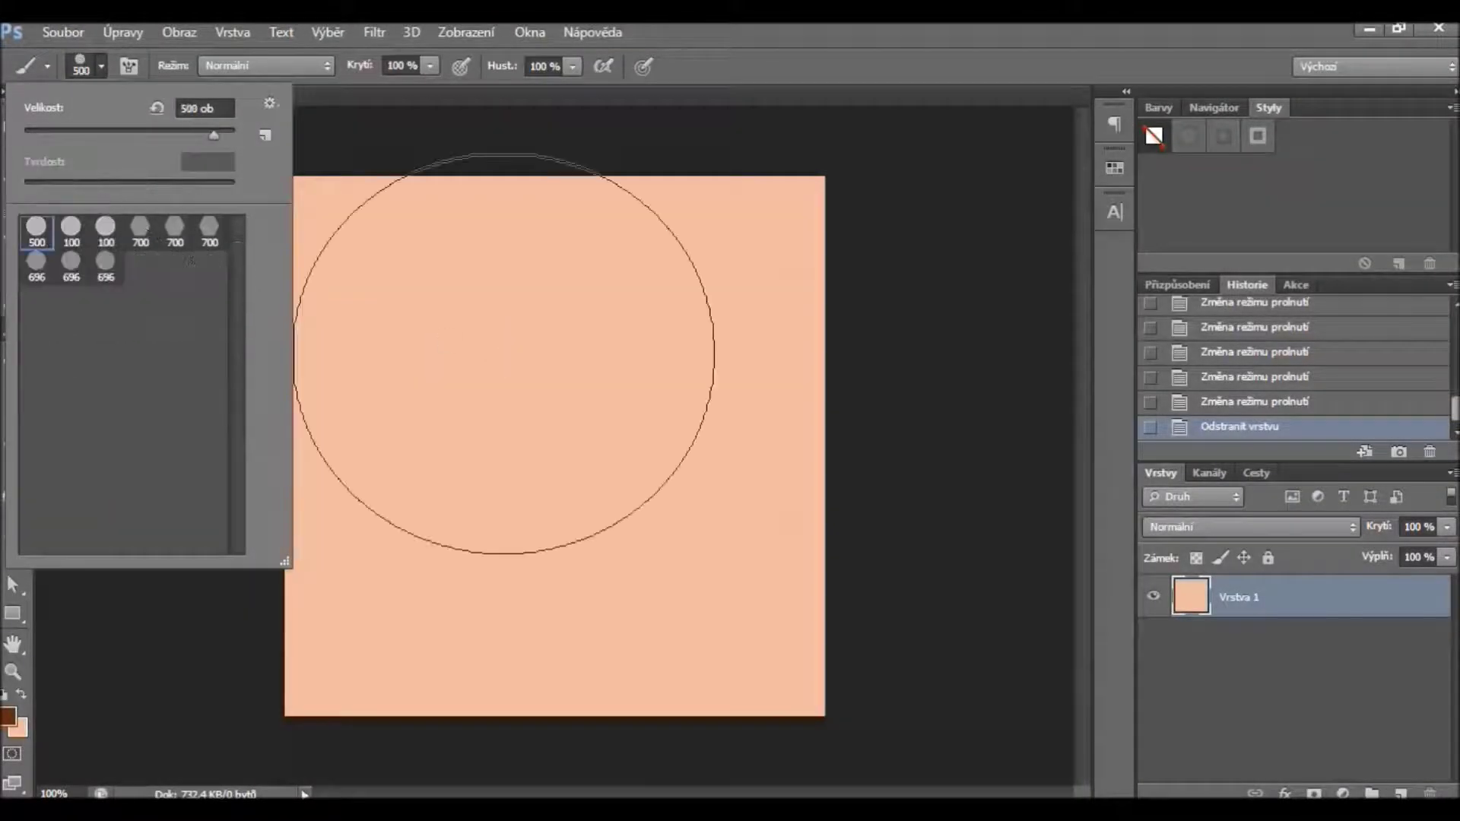
Paint scattered bokeh circles across the upper canvas on a new layer, using an 87 px brush.
{"action": "left_click_drag", "start_coordinate": [214, 135], "coordinate": [114, 135]}
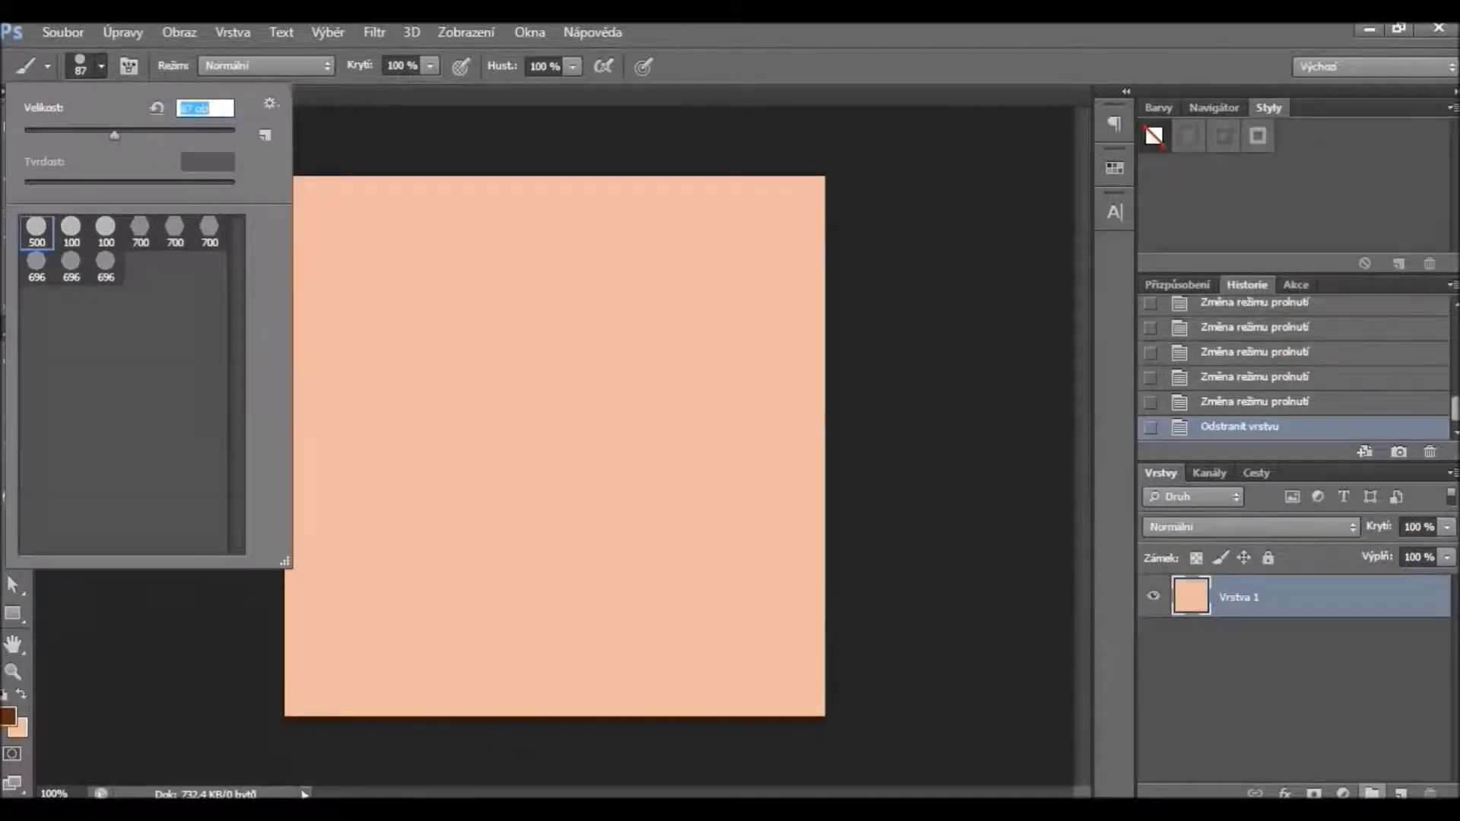
{"action": "left_click", "coordinate": [1400, 794]}
{"action": "mouse_move", "coordinate": [335, 384]}
{"action": "left_mouse_down"}
{"action": "mouse_move", "coordinate": [538, 381]}
{"action": "mouse_move", "coordinate": [736, 287]}
{"action": "mouse_move", "coordinate": [764, 304]}
{"action": "left_mouse_up"}
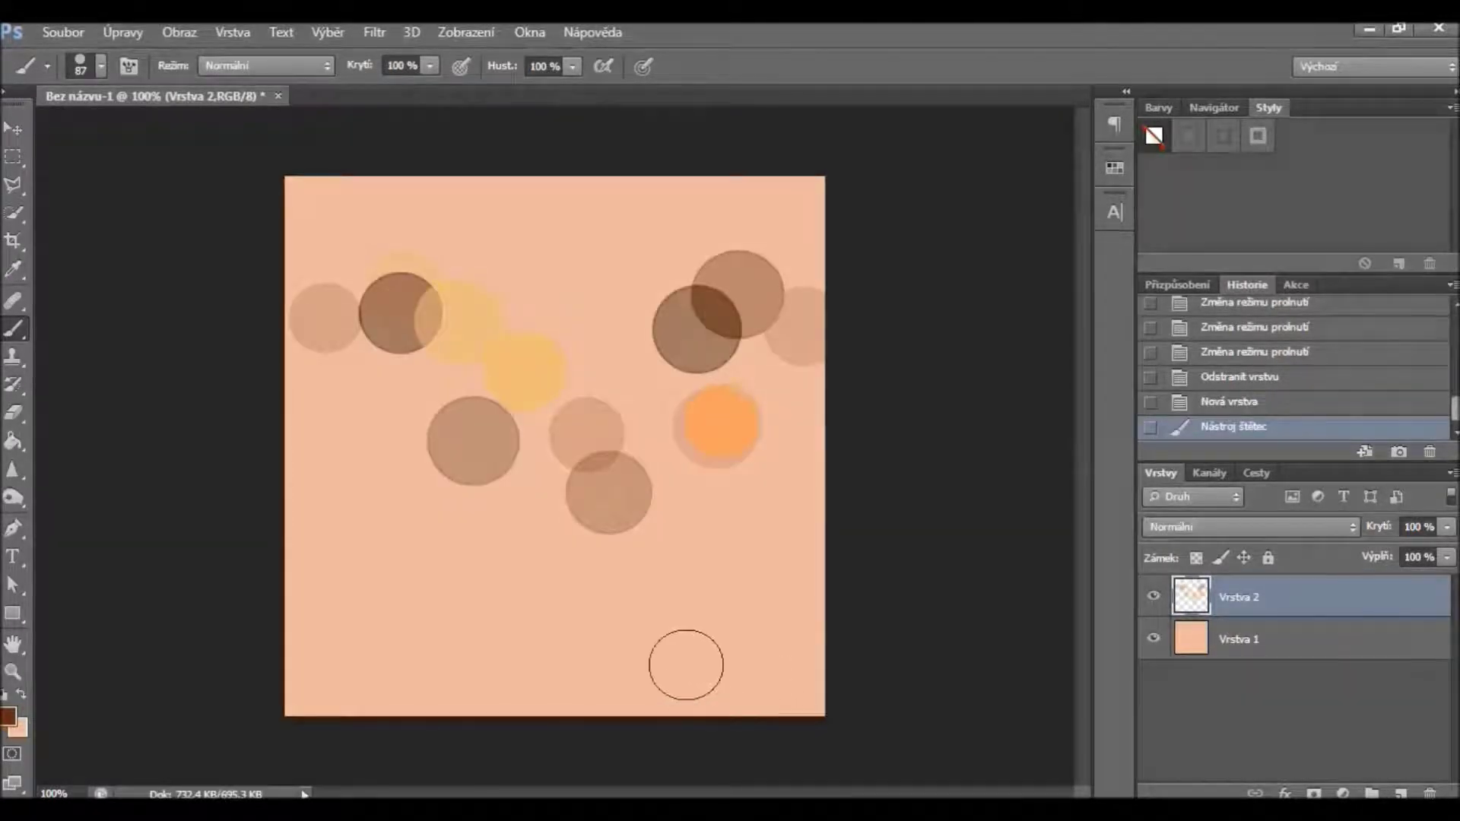
Try the blend modes from Ztmavit through Světlost on the bokeh circle layer.
{"action": "left_click", "coordinate": [1171, 527]}
{"action": "left_click", "coordinate": [1161, 74]}
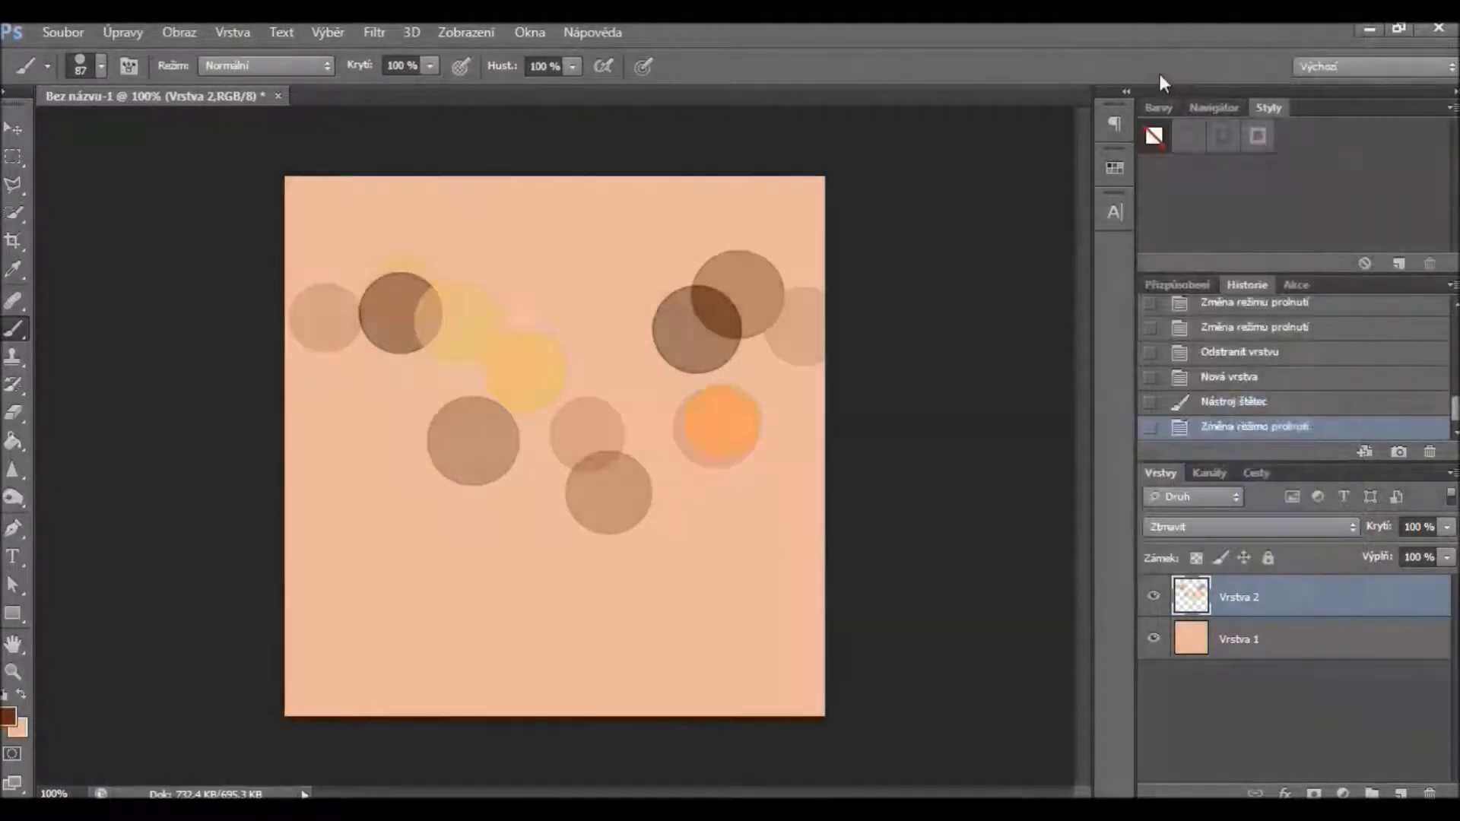
{"action": "scroll", "coordinate": [1191, 528], "scroll_direction": "down", "scroll_amount": 3}
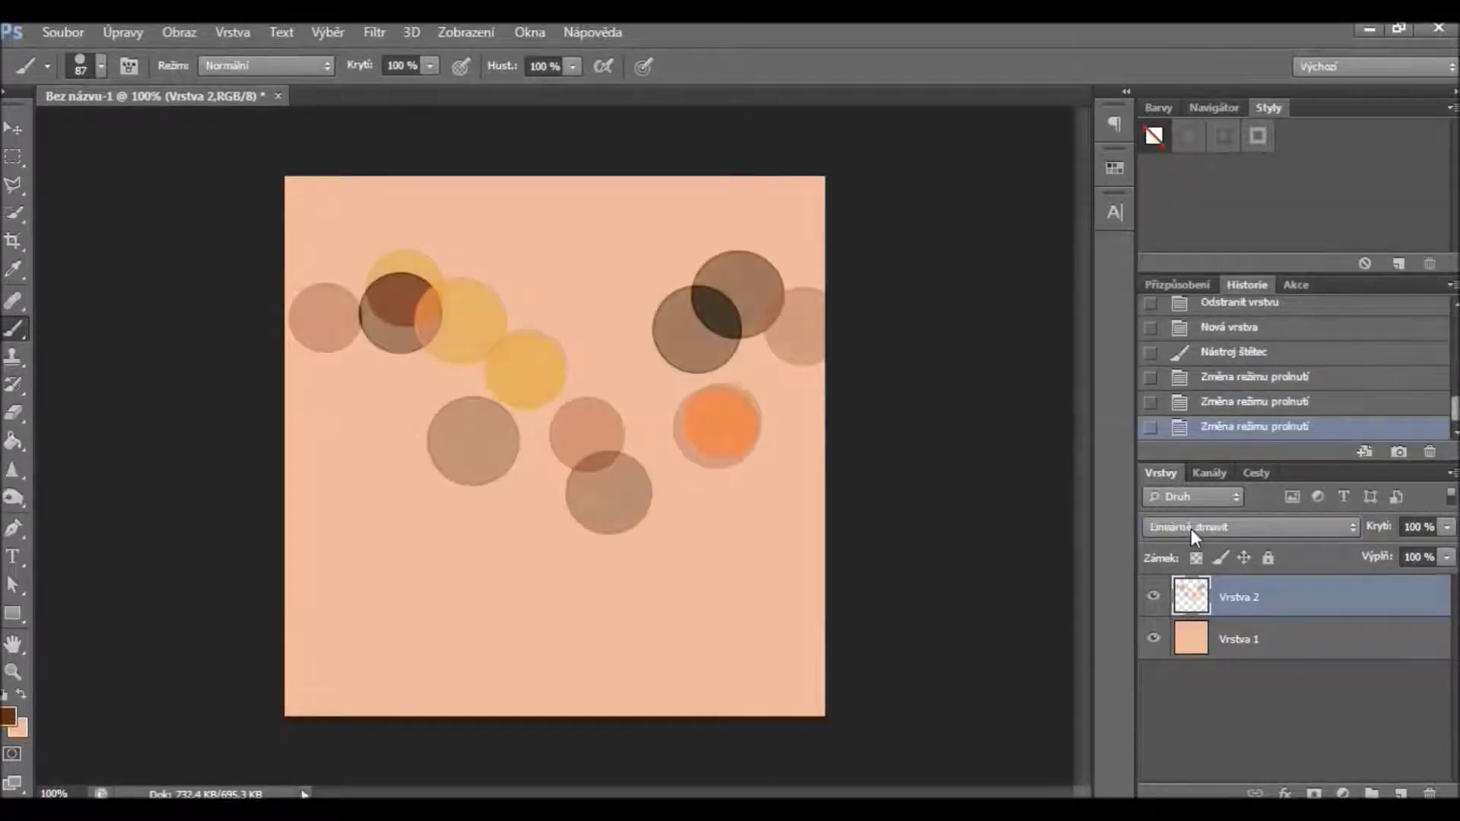
{"action": "scroll", "coordinate": [1191, 528], "scroll_direction": "down", "scroll_amount": 4}
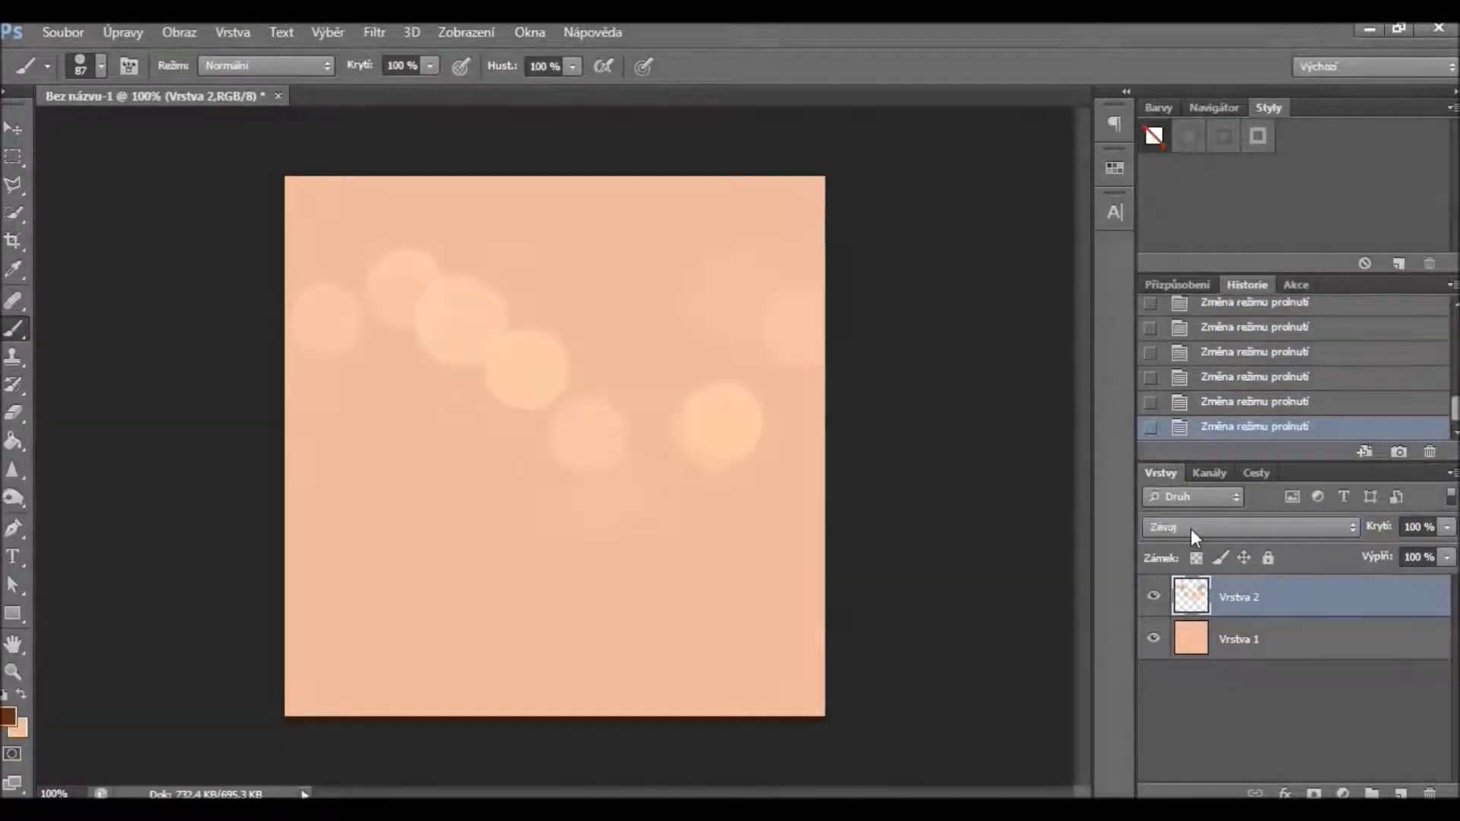
{"action": "scroll", "coordinate": [1192, 528], "scroll_direction": "down", "scroll_amount": 4}
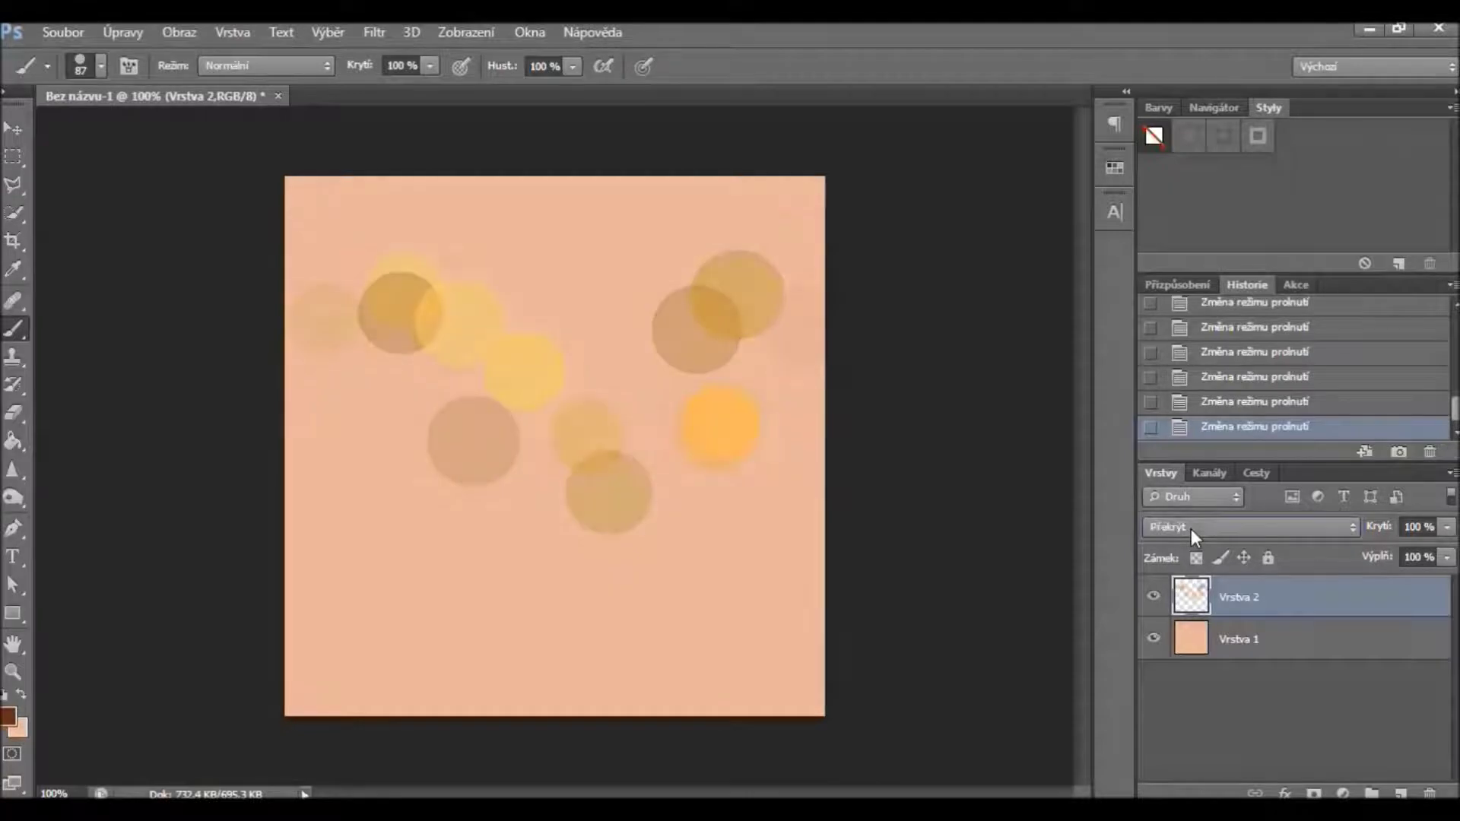
{"action": "scroll", "coordinate": [1191, 528], "scroll_direction": "down", "scroll_amount": 4}
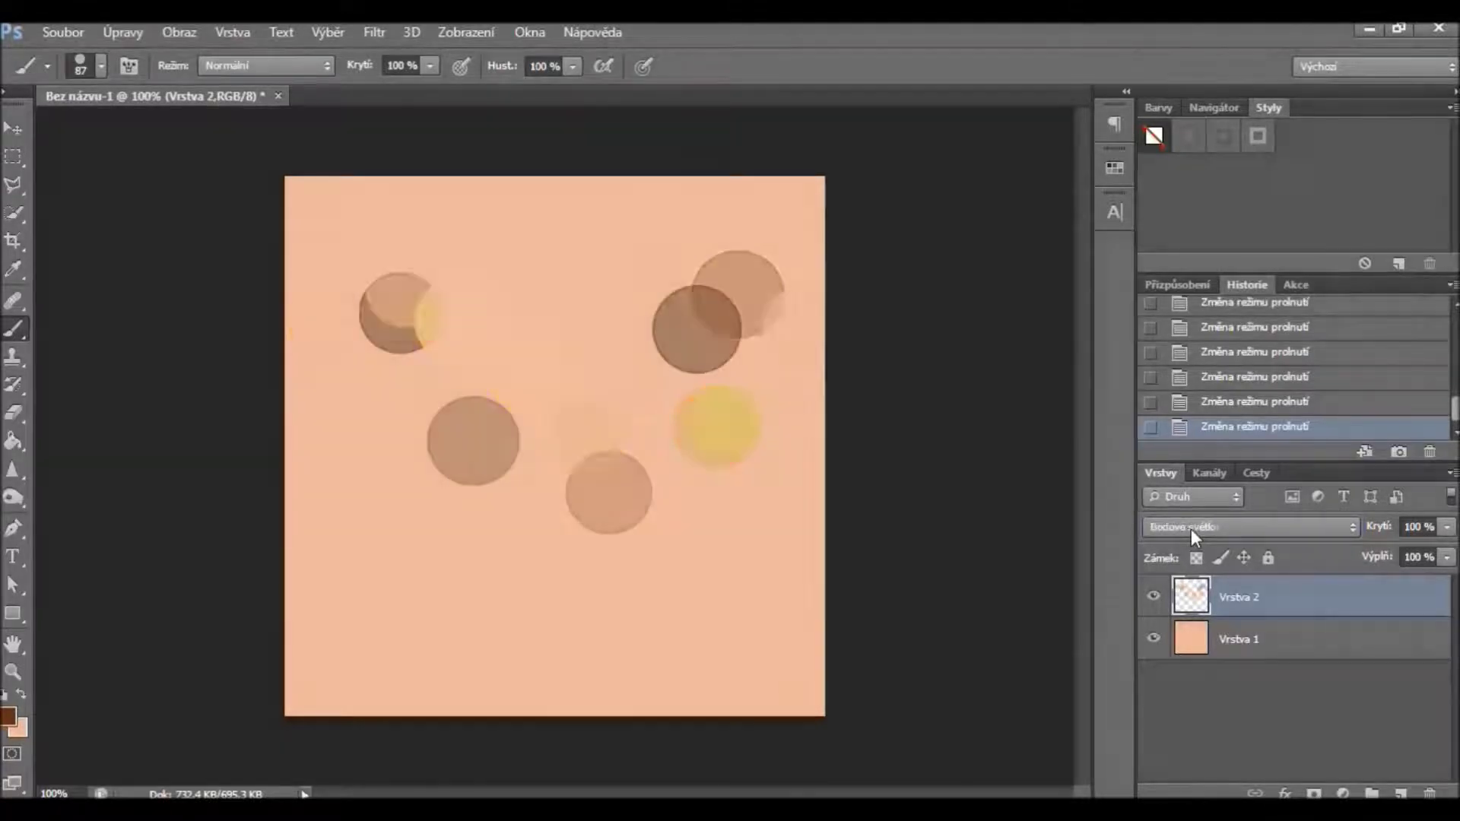
{"action": "scroll", "coordinate": [1191, 527], "scroll_direction": "down", "scroll_amount": 2}
{"action": "scroll", "coordinate": [1191, 528], "scroll_direction": "down", "scroll_amount": 3}
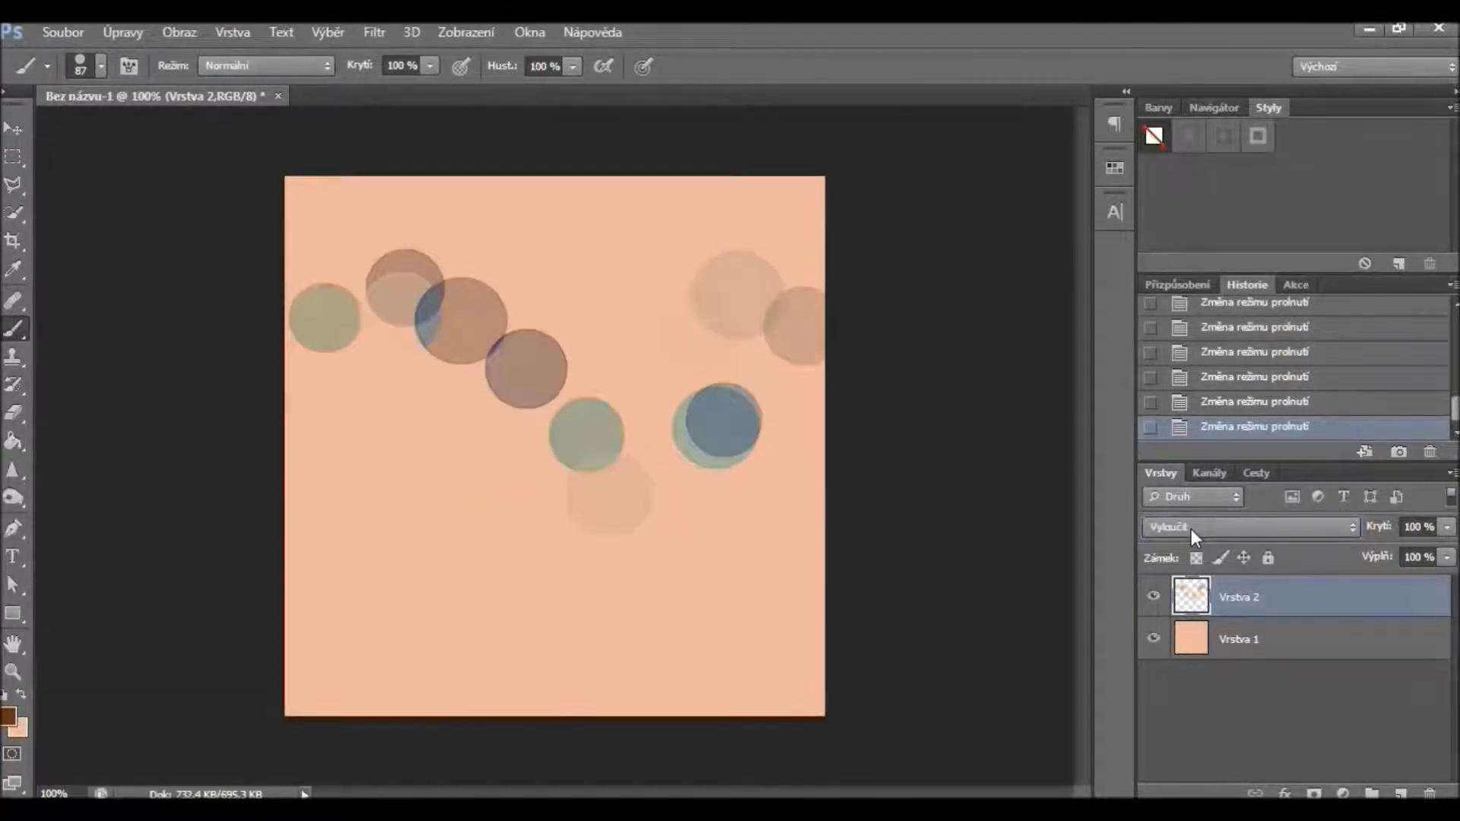
{"action": "scroll", "coordinate": [1192, 527], "scroll_direction": "down", "scroll_amount": 2}
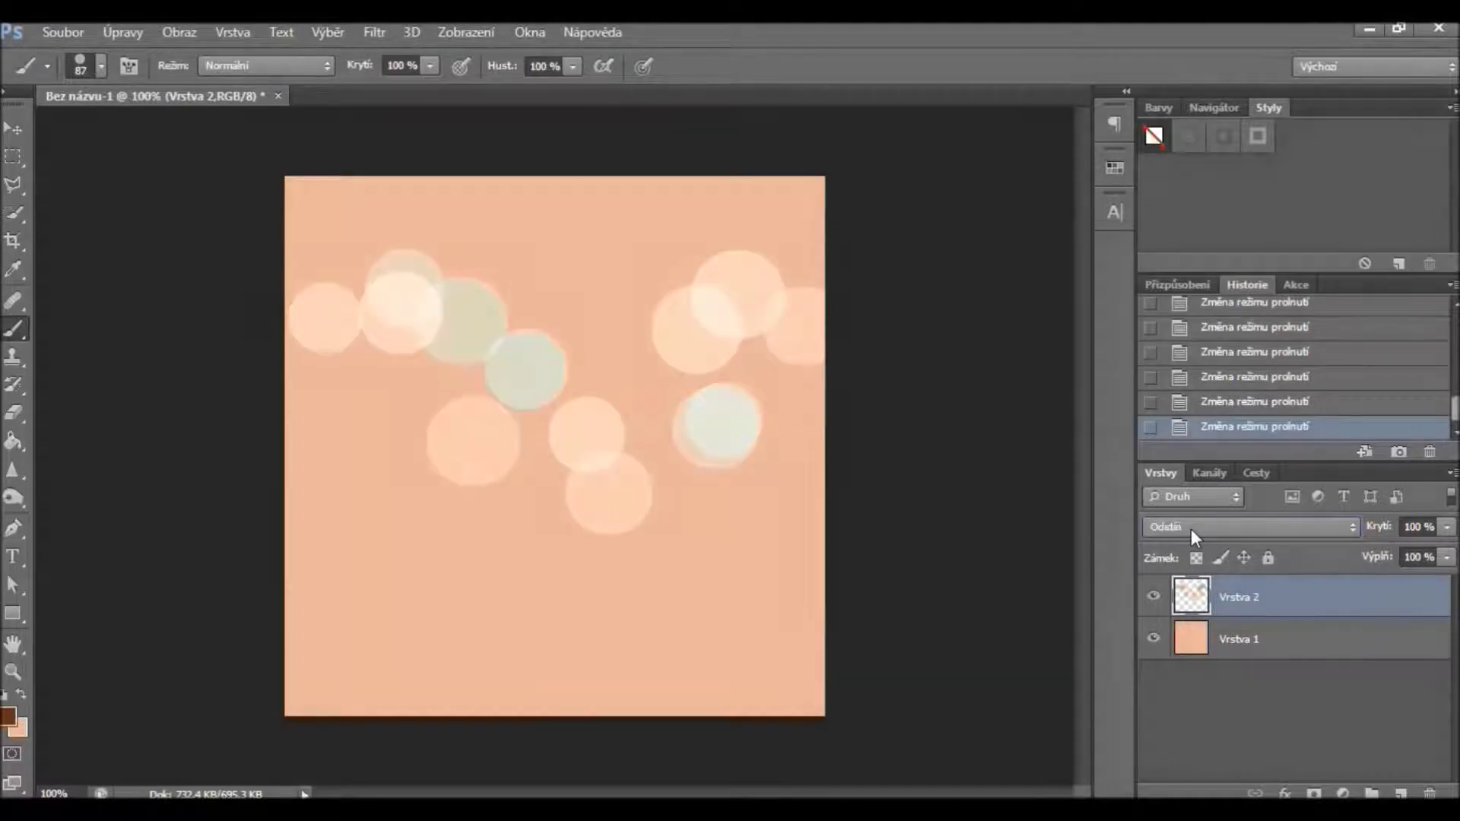
{"action": "scroll", "coordinate": [1191, 528], "scroll_direction": "down", "scroll_amount": 1}
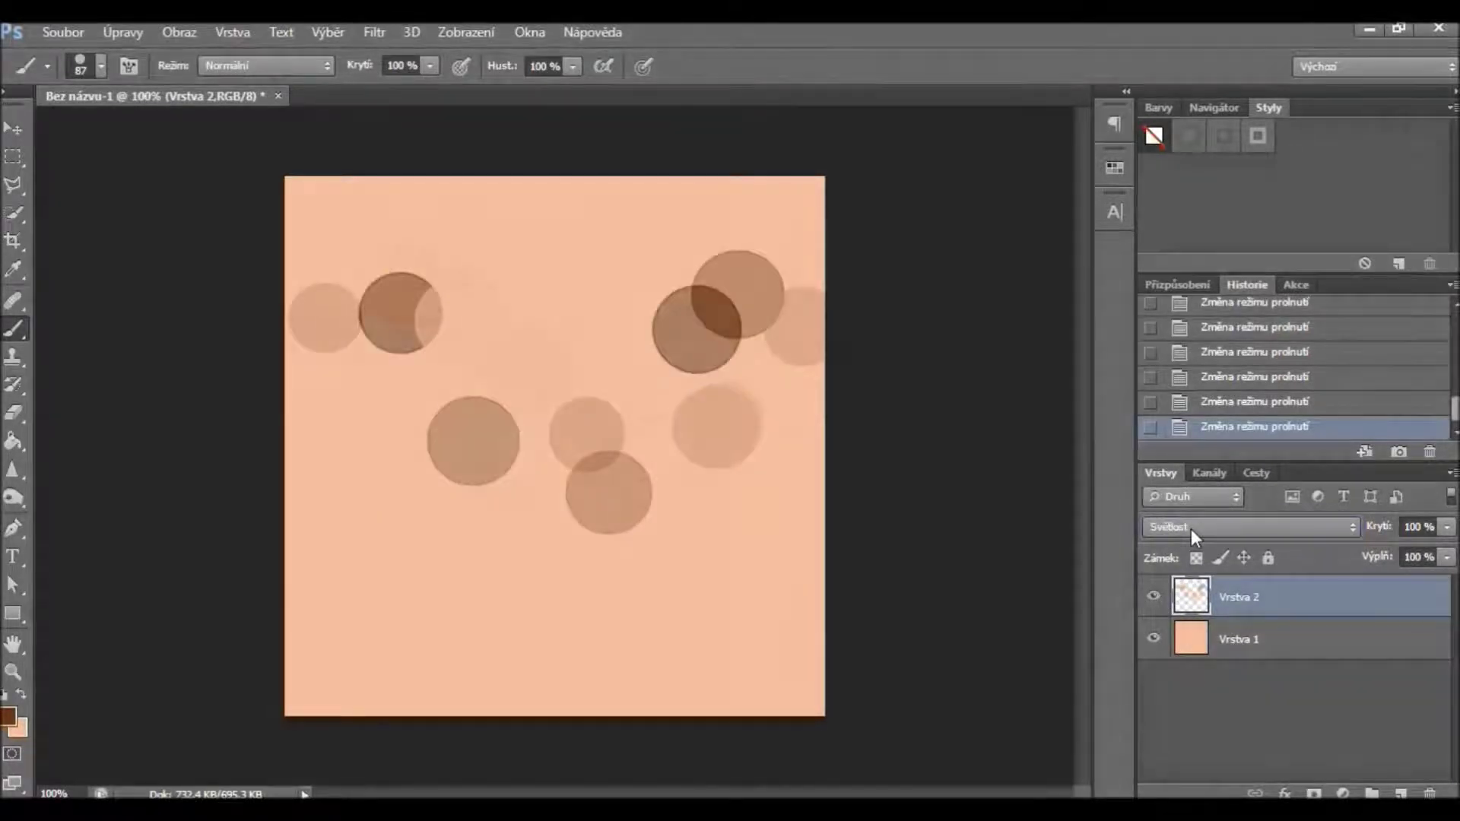
Set the bokeh layer's blend mode to Lineárně zesvětlit (Přidat) and try lower opacity values such as 21 %.
{"action": "left_click", "coordinate": [1191, 528]}
{"action": "left_click", "coordinate": [1188, 239]}
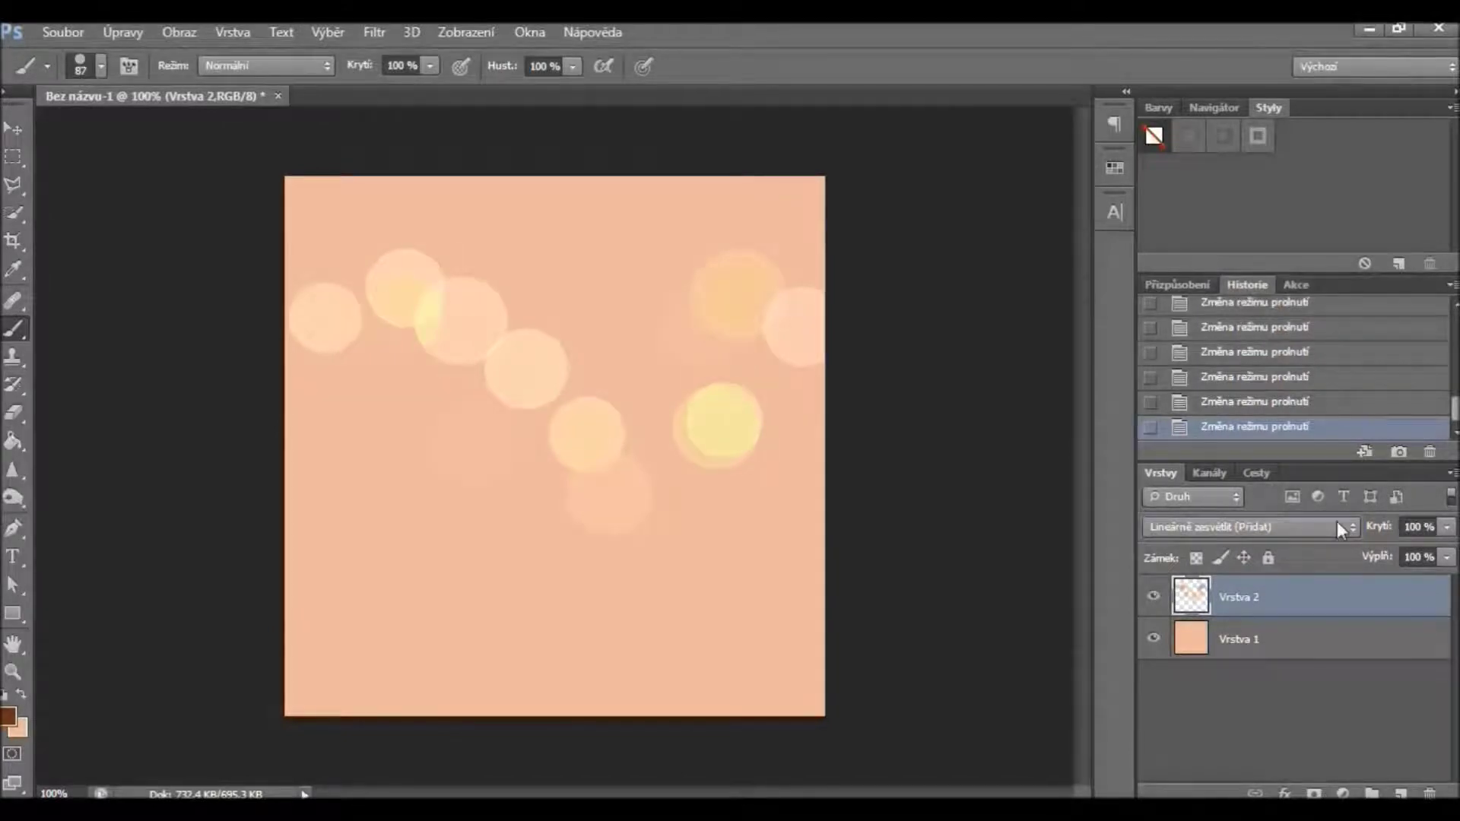
{"action": "left_click", "coordinate": [1445, 527]}
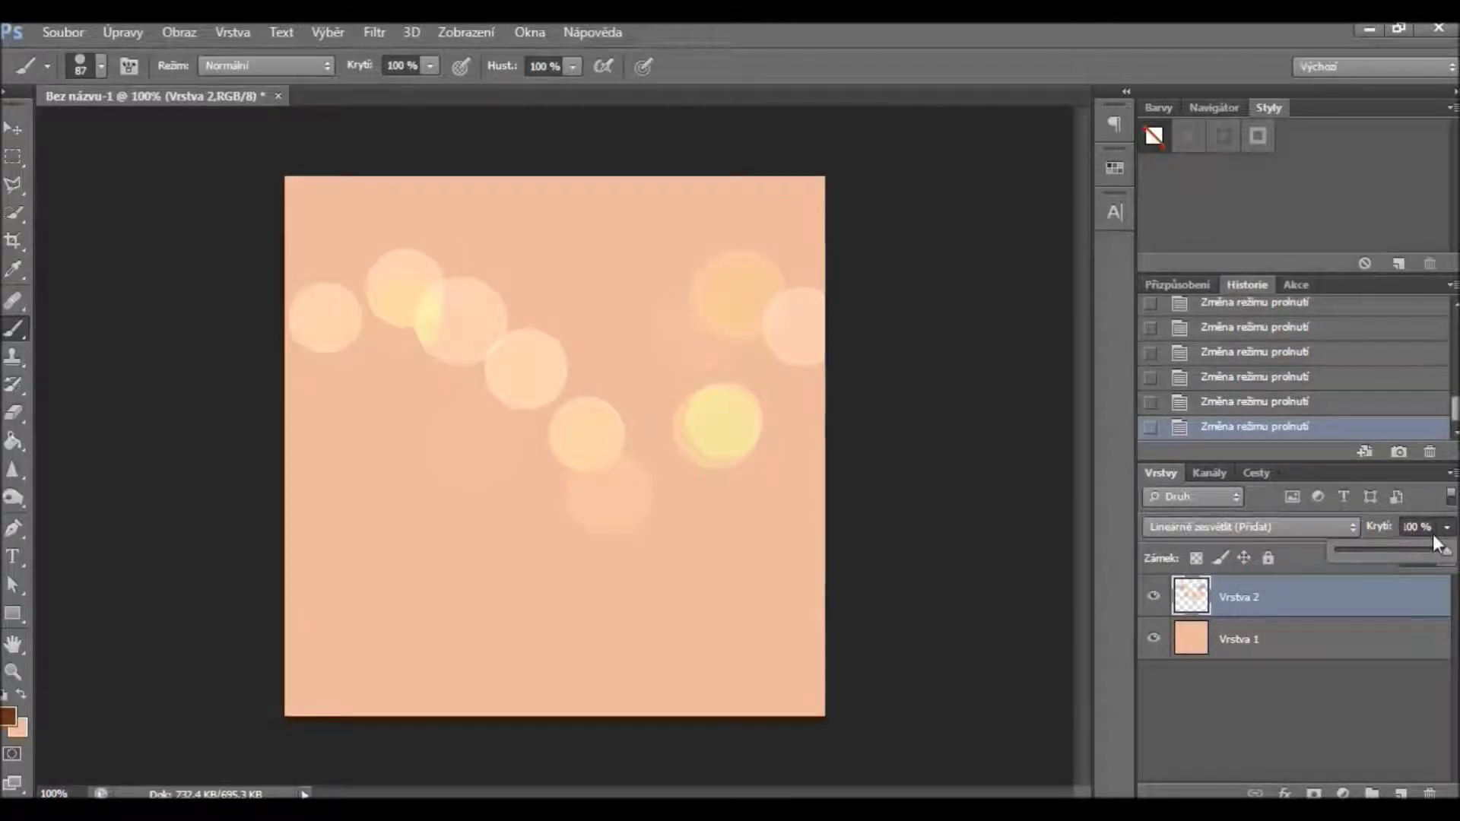
{"action": "left_click", "coordinate": [1376, 553]}
{"action": "mouse_move", "coordinate": [1375, 552]}
{"action": "left_mouse_down"}
{"action": "mouse_move", "coordinate": [1419, 550]}
{"action": "mouse_move", "coordinate": [1360, 552]}
{"action": "left_mouse_up"}
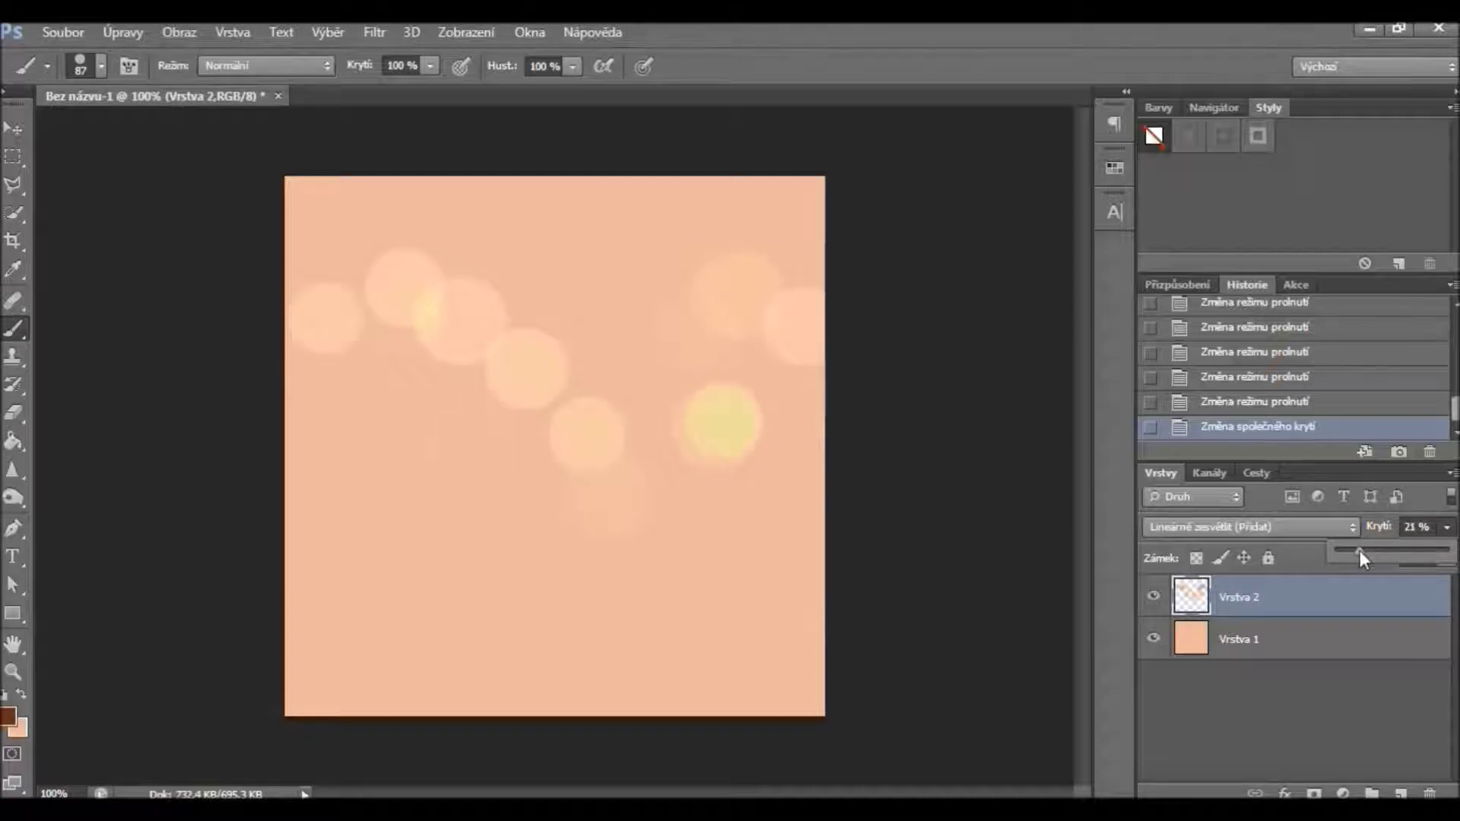
{"action": "left_click", "coordinate": [1416, 549]}
{"action": "left_click", "coordinate": [1430, 548]}
{"action": "left_click", "coordinate": [1293, 612]}
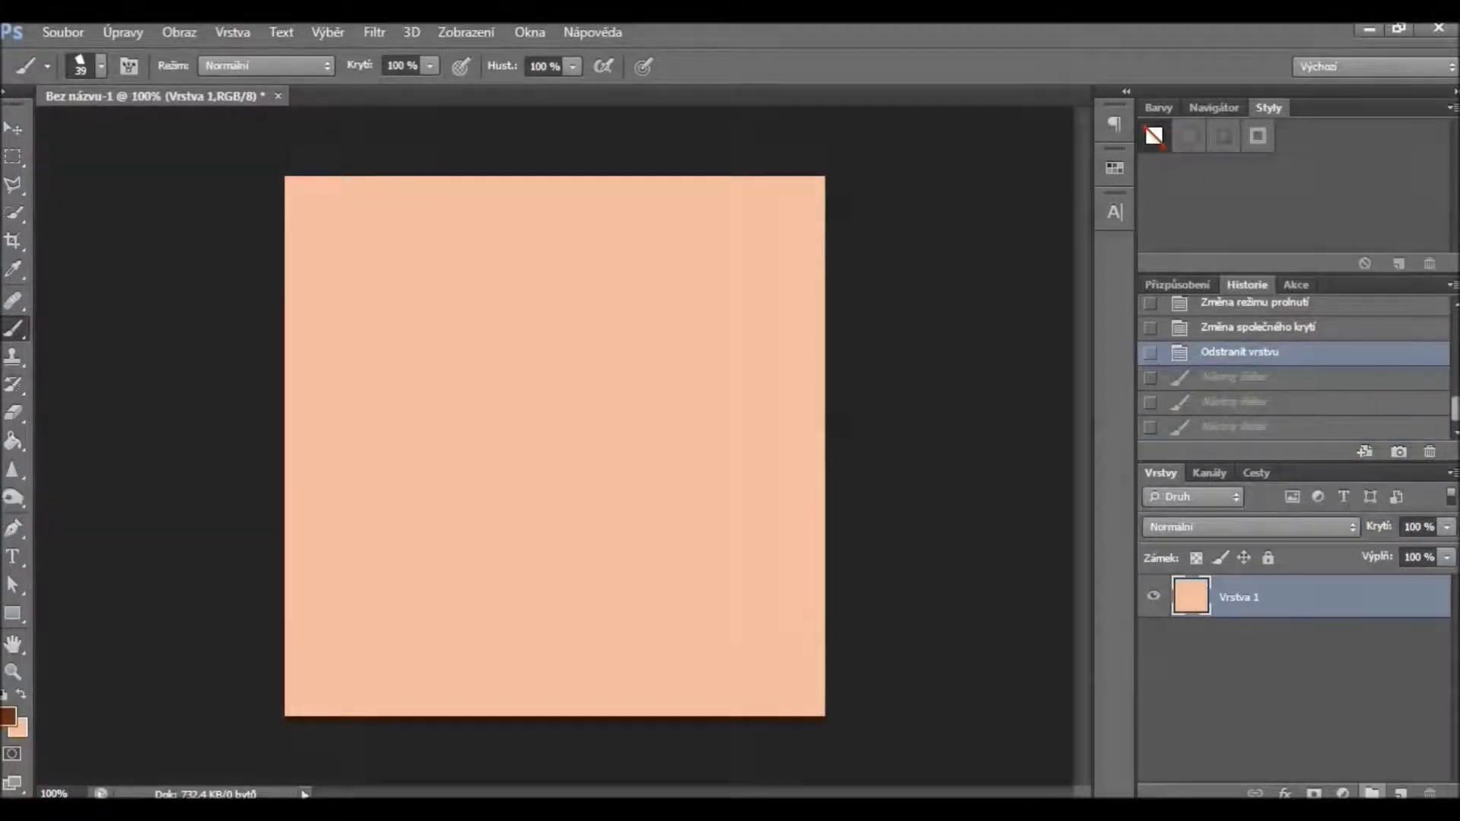
Create a new layer, choose the second 176 px angular brush and set its size to 110 px.
{"action": "left_click", "coordinate": [1401, 793]}
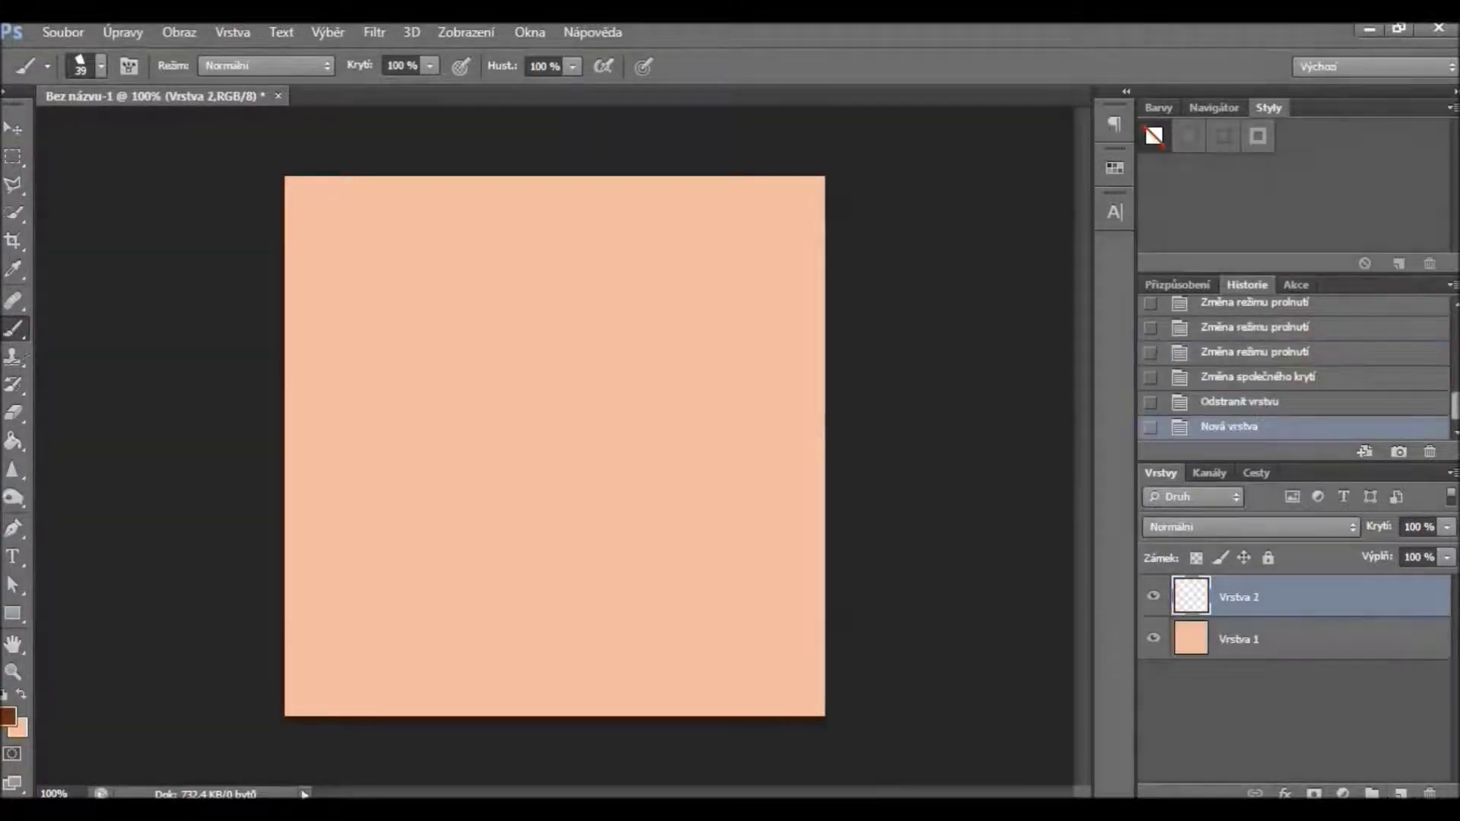
{"action": "left_click", "coordinate": [99, 65]}
{"action": "left_click", "coordinate": [72, 232]}
{"action": "left_click", "coordinate": [103, 131]}
{"action": "left_click_drag", "start_coordinate": [103, 131], "coordinate": [137, 134]}
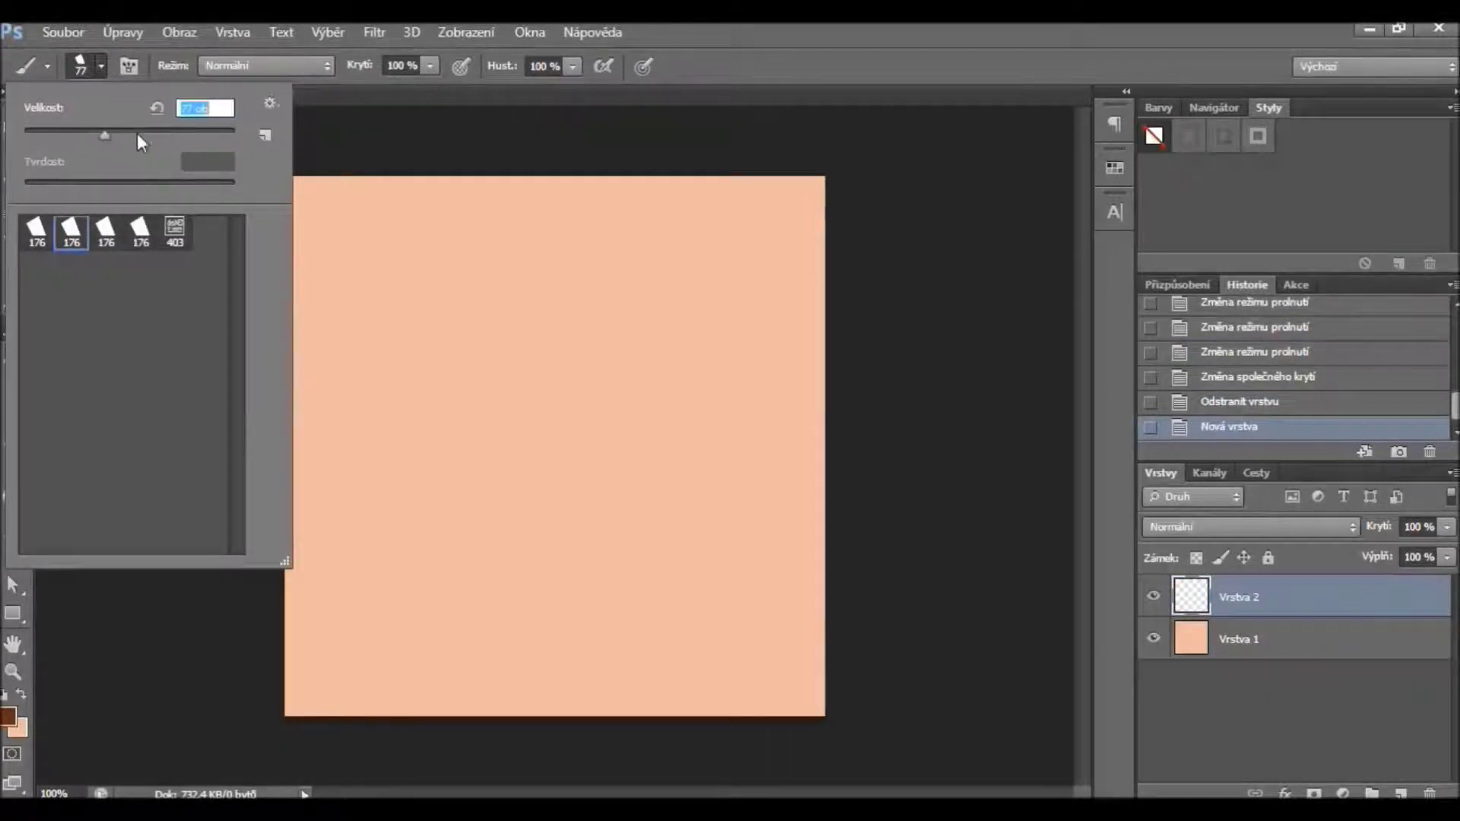
Stamp the scattered polygon brush three times in a row across the upper part of the canvas.
{"action": "left_click", "coordinate": [338, 339]}
{"action": "left_click", "coordinate": [582, 334]}
{"action": "left_click", "coordinate": [837, 312]}
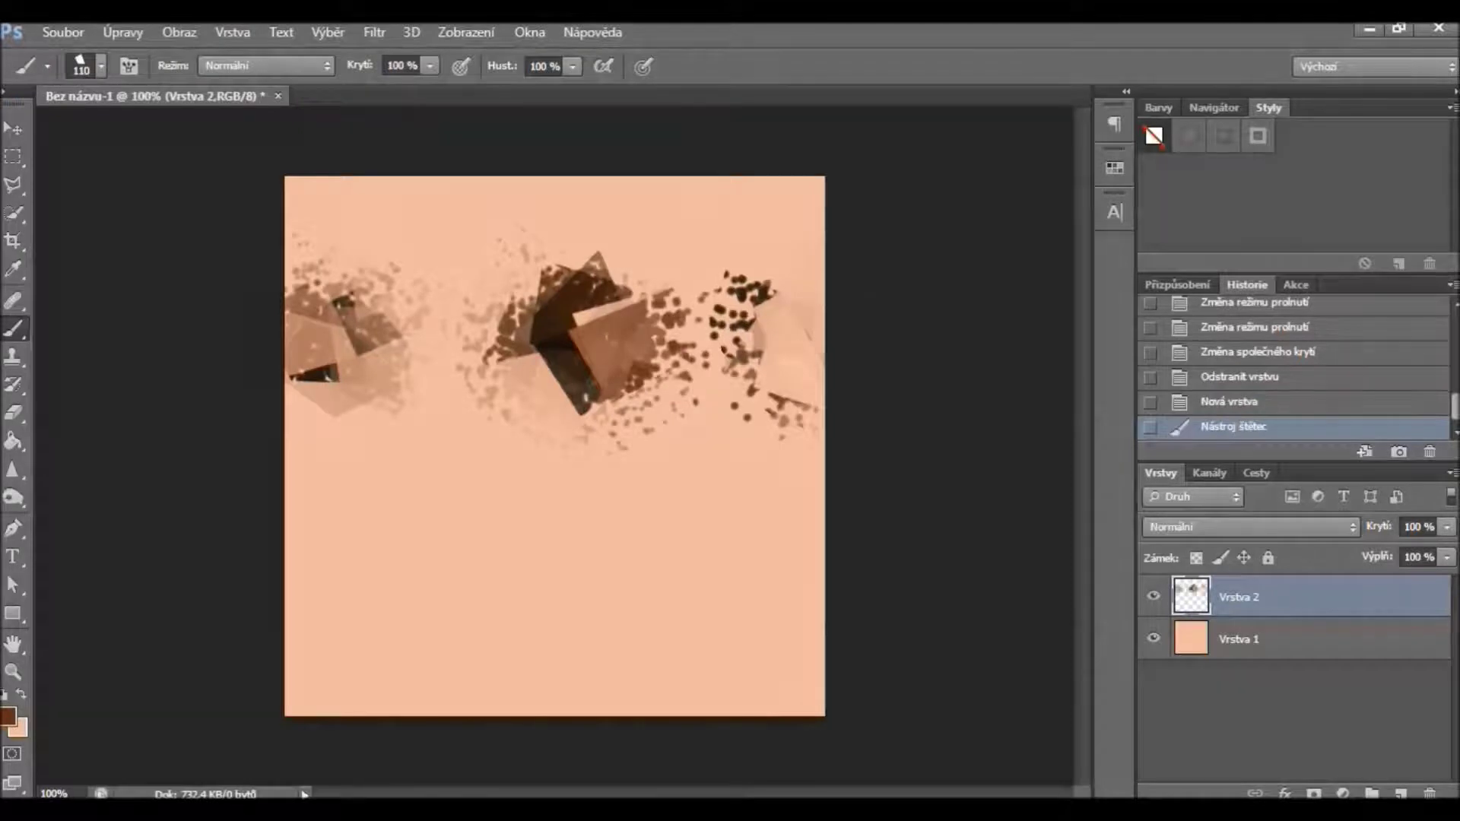
Choose the third 176 px brush, set its size to 86 px and paint a wide stroke across the lower half of the canvas.
{"action": "left_click", "coordinate": [101, 67]}
{"action": "left_click", "coordinate": [106, 232]}
{"action": "left_click_drag", "start_coordinate": [104, 128], "coordinate": [114, 130]}
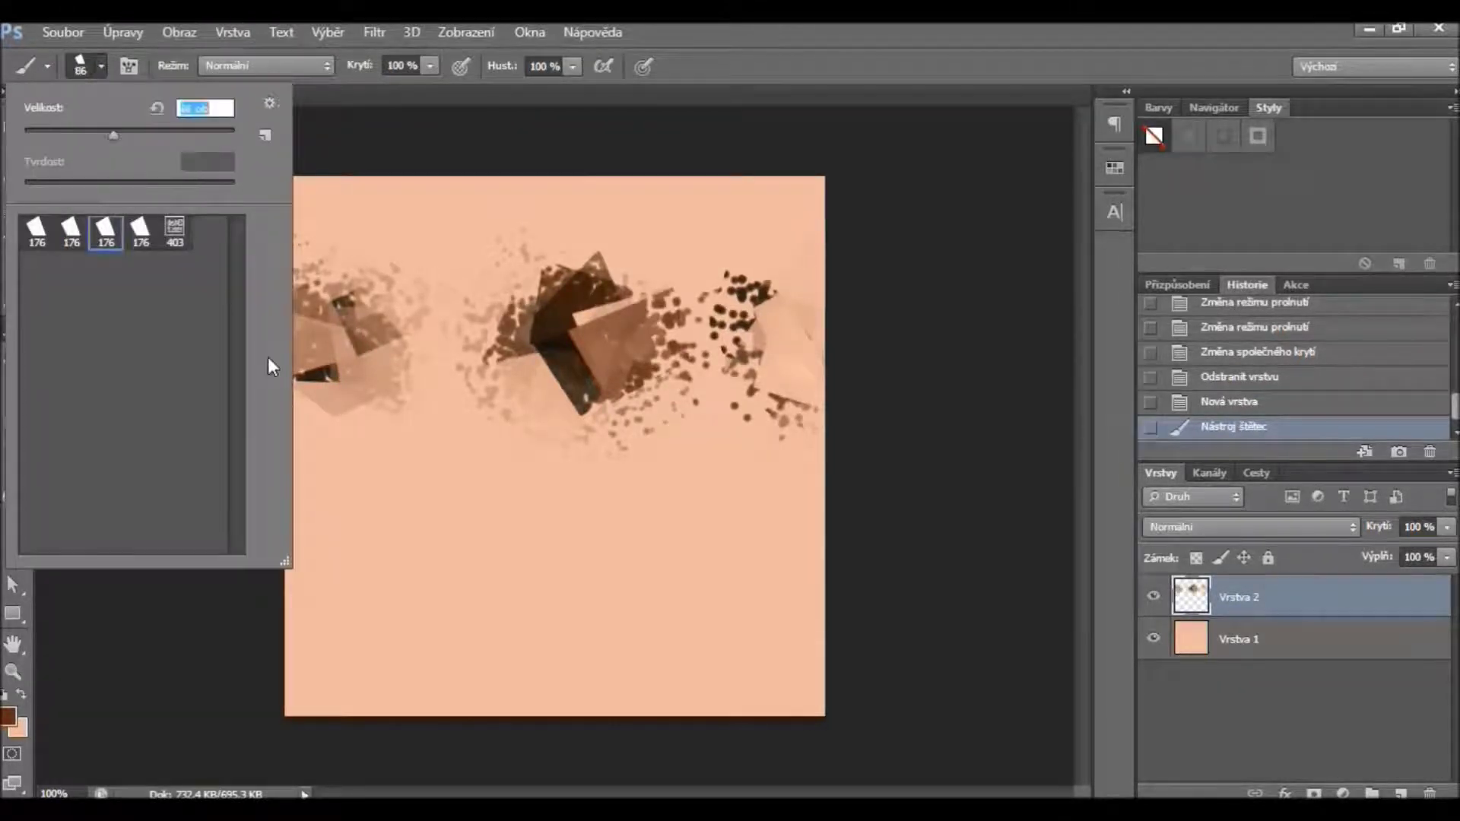
{"action": "mouse_move", "coordinate": [326, 499]}
{"action": "left_mouse_down"}
{"action": "mouse_move", "coordinate": [489, 555]}
{"action": "mouse_move", "coordinate": [760, 533]}
{"action": "mouse_move", "coordinate": [806, 472]}
{"action": "left_mouse_up"}
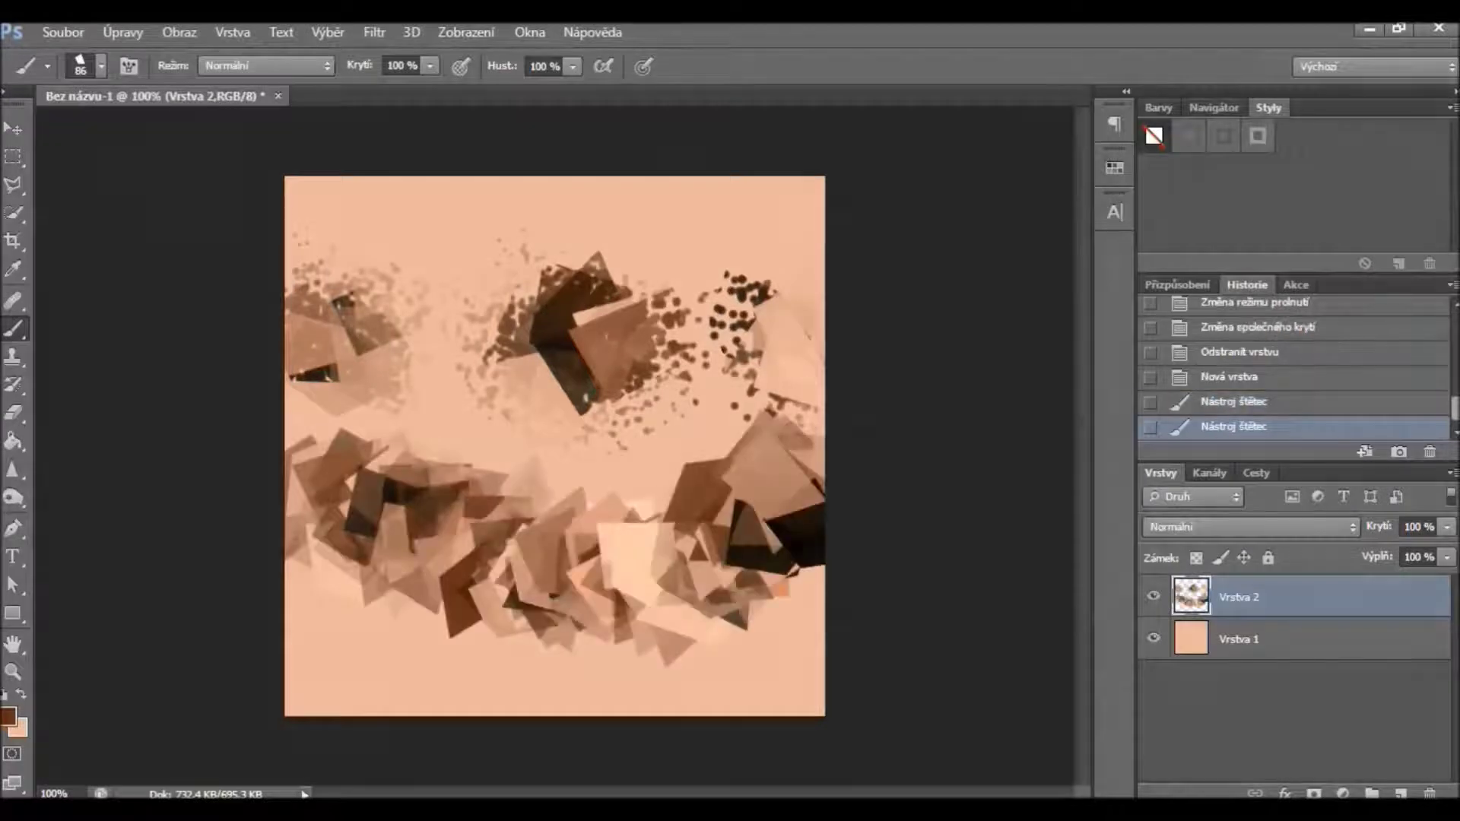
Try the first 176 px brush at 39 px with a wavy stroke across the upper canvas, and undo the stroke.
{"action": "left_click", "coordinate": [102, 69]}
{"action": "left_click", "coordinate": [36, 229]}
{"action": "left_click", "coordinate": [64, 136]}
{"action": "left_click", "coordinate": [409, 266]}
{"action": "left_click_drag", "start_coordinate": [395, 255], "coordinate": [683, 232]}
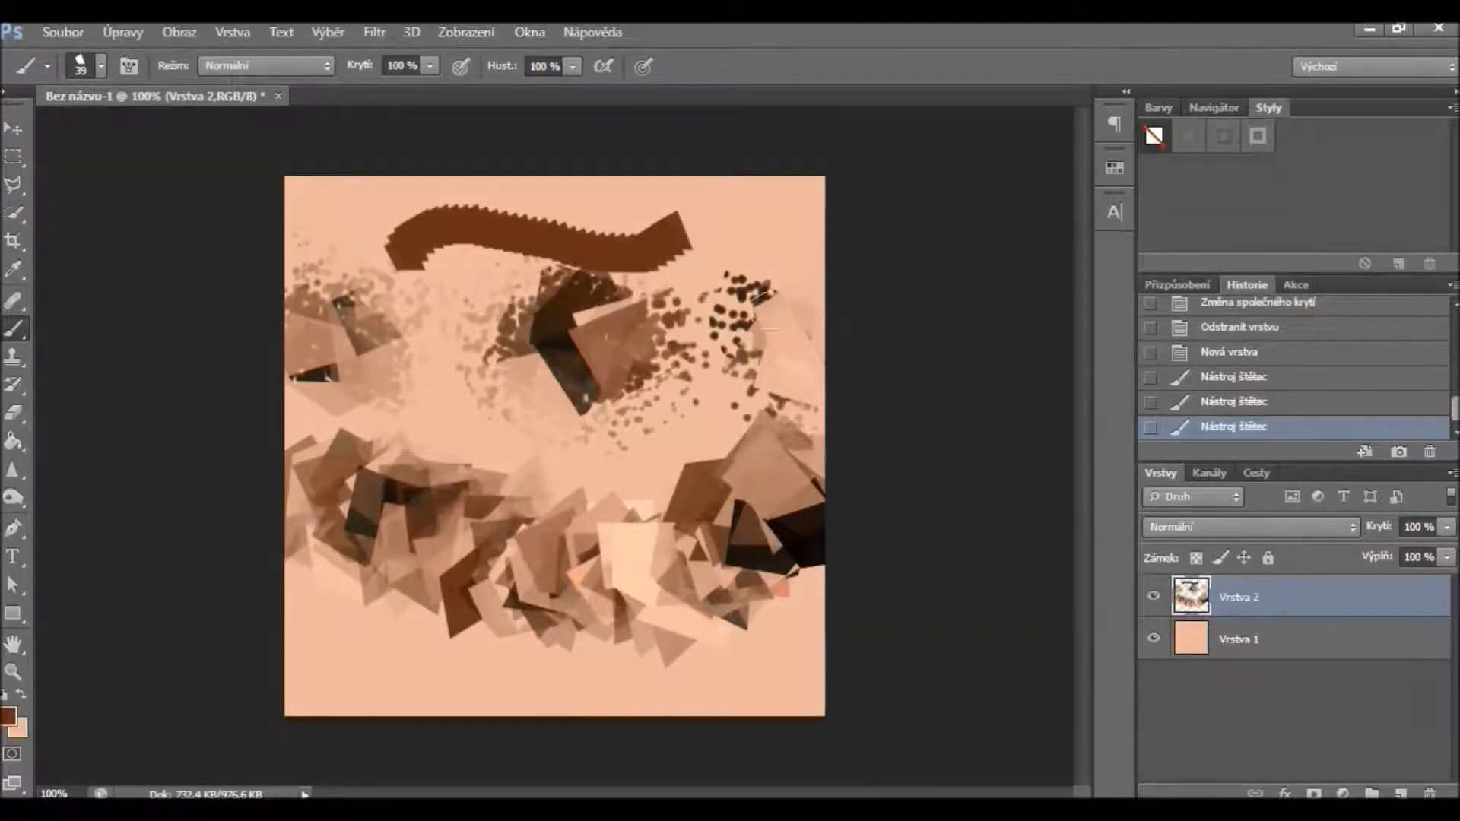
{"action": "left_click", "coordinate": [1228, 413]}
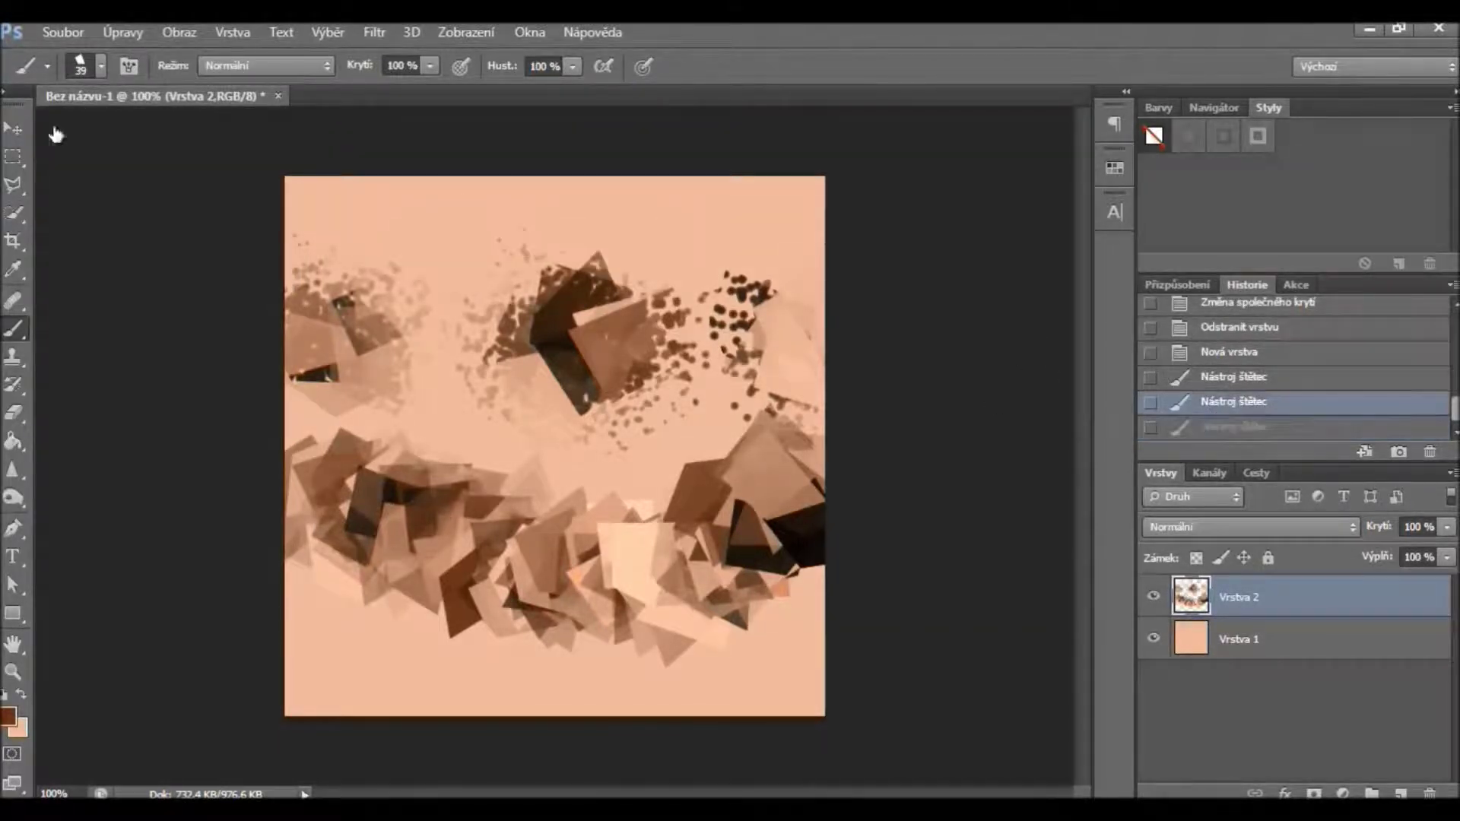
Try the fourth 176 px brush at 99 px with a stroke across the upper canvas, and undo the stroke.
{"action": "left_click", "coordinate": [79, 66]}
{"action": "left_click", "coordinate": [141, 243]}
{"action": "left_click", "coordinate": [138, 136]}
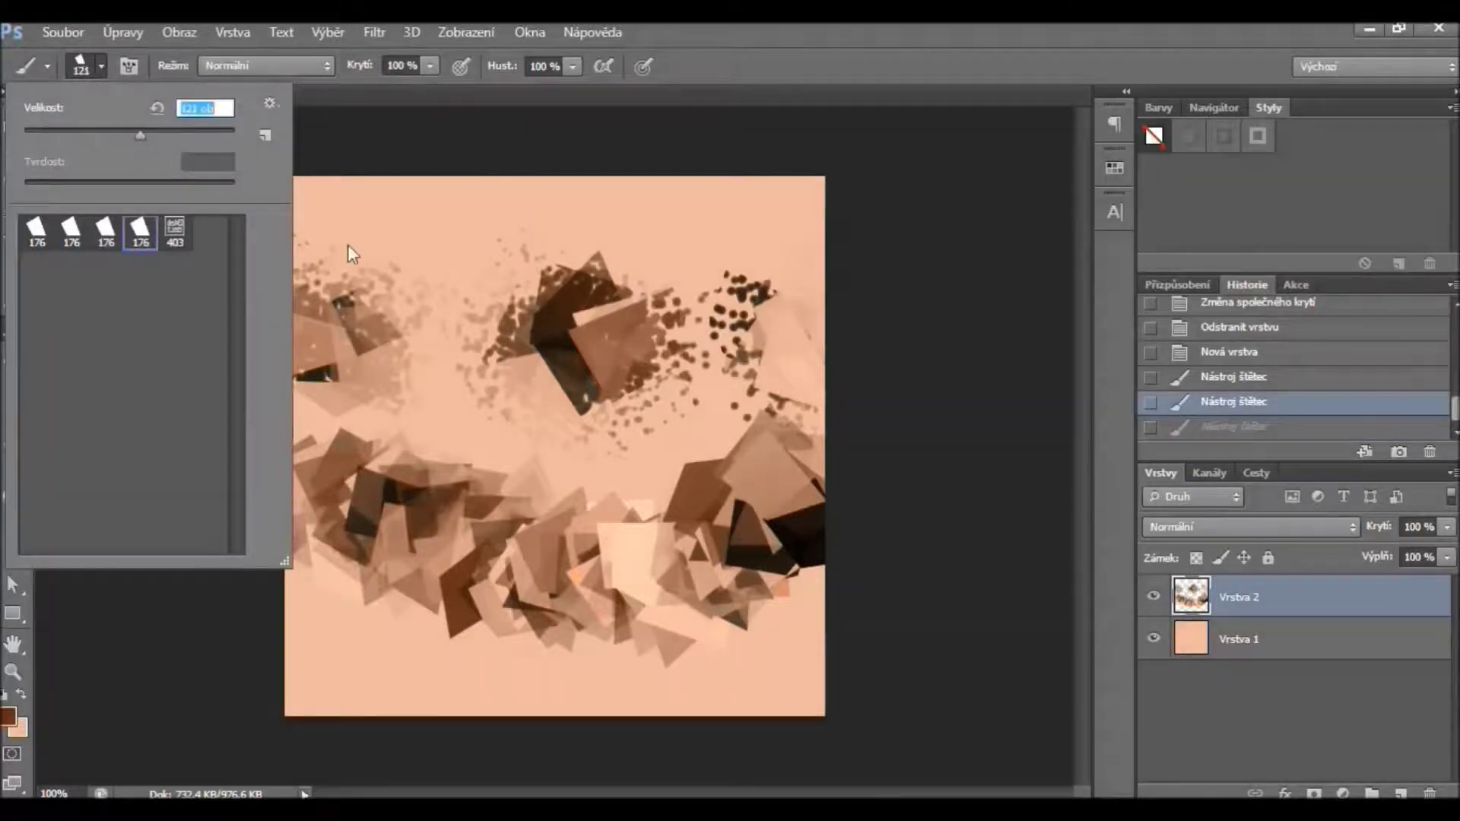
{"action": "type", "text": "99"}
{"action": "left_click_drag", "start_coordinate": [365, 247], "coordinate": [757, 228]}
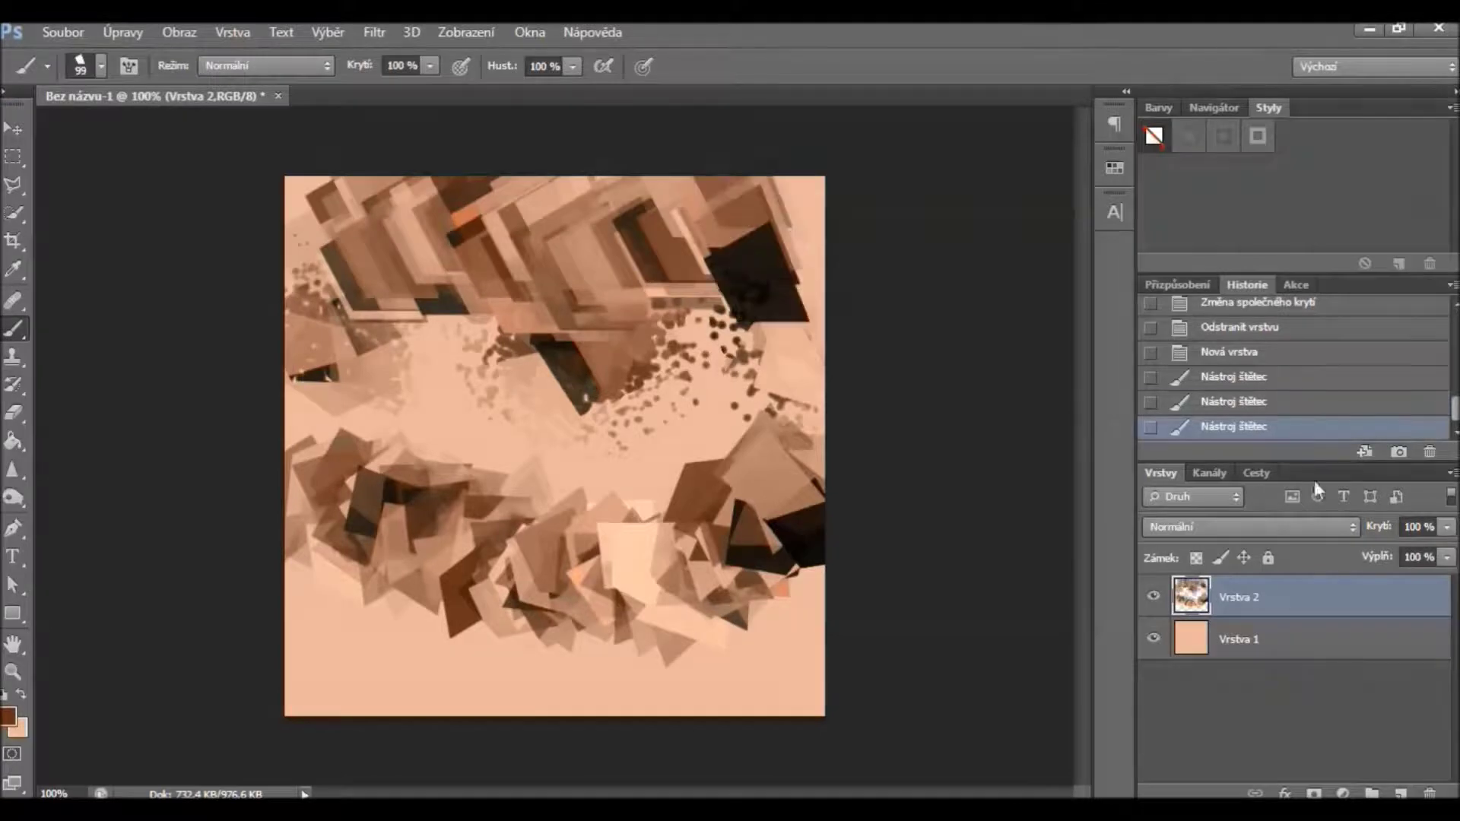
{"action": "left_click", "coordinate": [1270, 404]}
Try the blend modes from Ztmavit through Světlost on the polygon layer Vrstva 2.
{"action": "left_click", "coordinate": [1233, 528]}
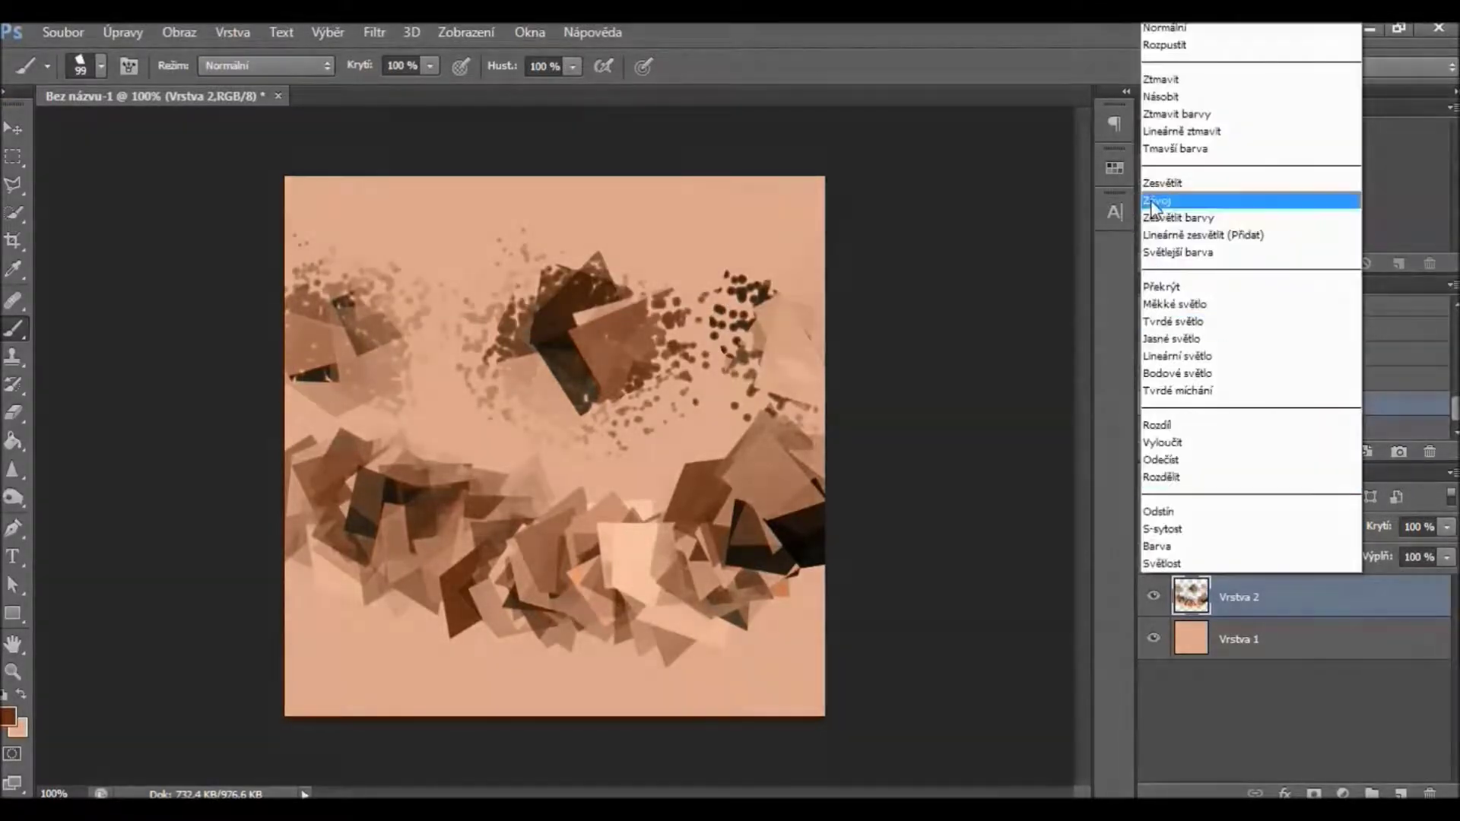
{"action": "left_click", "coordinate": [1161, 79]}
{"action": "key", "text": "Down"}
{"action": "key", "text": "Down"}
{"action": "key", "text": "Down"}
{"action": "key", "text": "Down"}
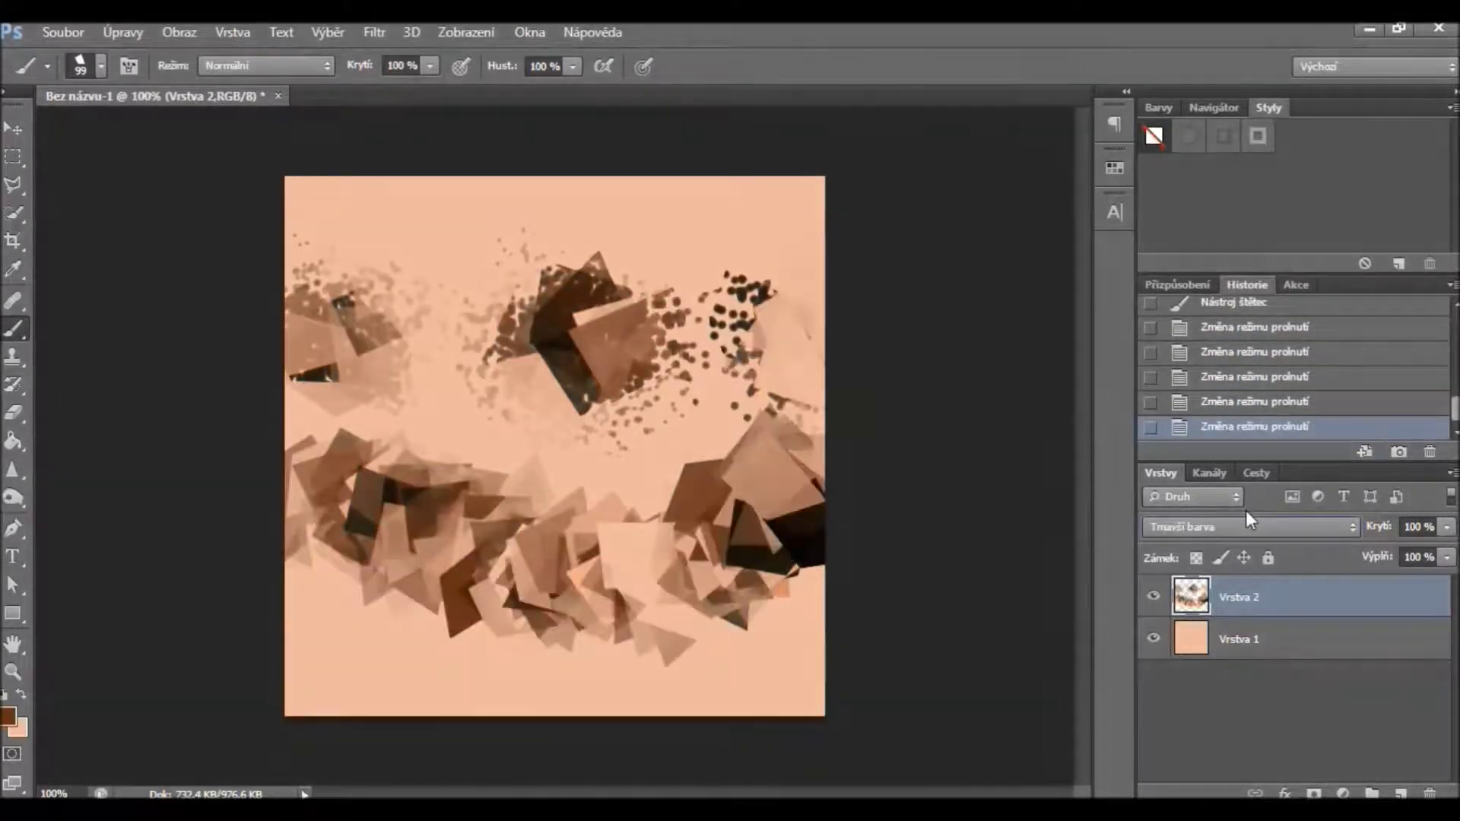
{"action": "key", "text": "Down"}
{"action": "key", "text": "Down"}
{"action": "key", "text": "Down"}
{"action": "key", "text": "Down"}
{"action": "key", "text": "Down"}
{"action": "key", "text": "Down"}
{"action": "key", "text": "Down"}
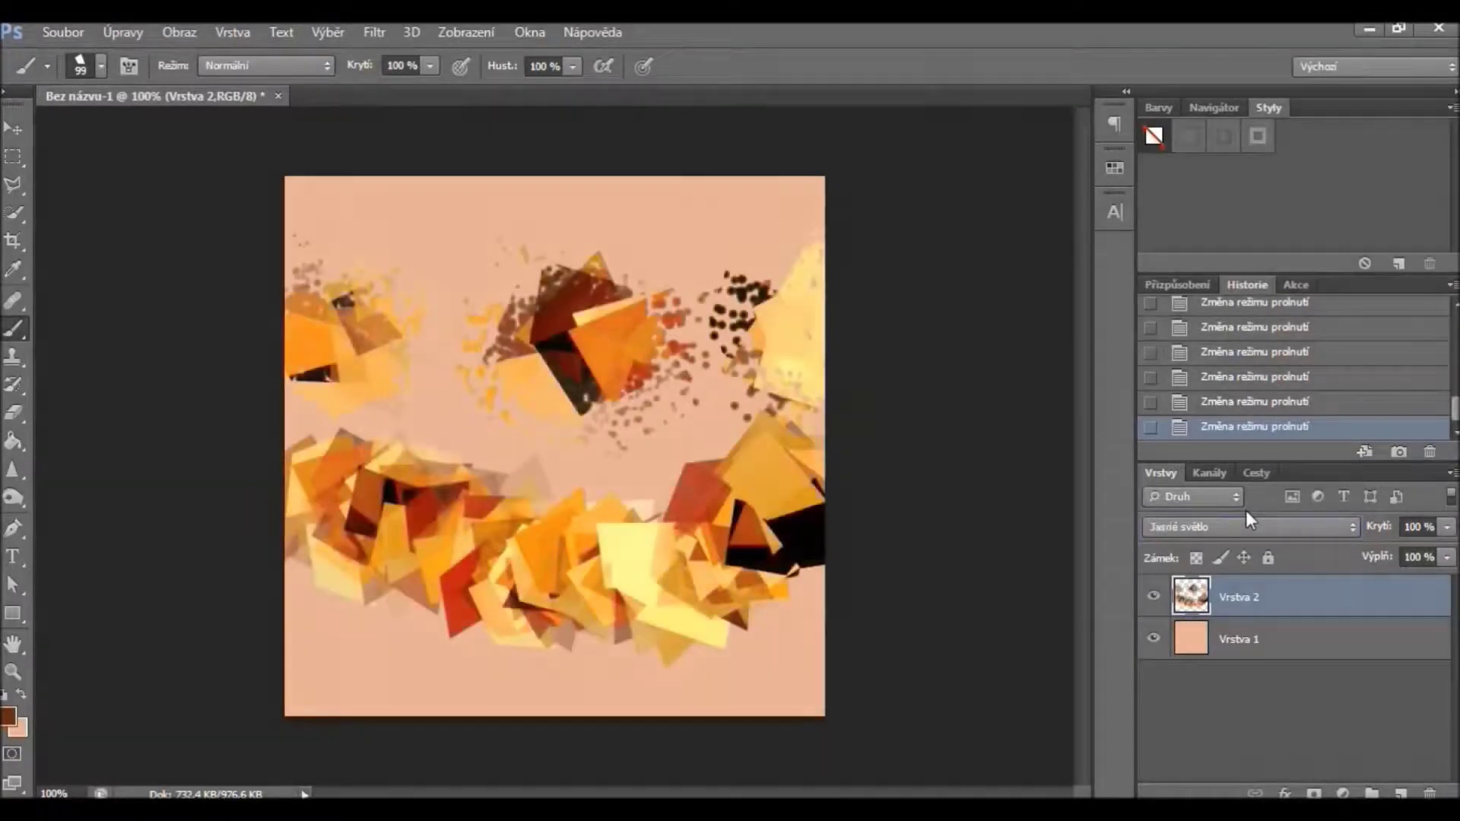
{"action": "key", "text": "Down"}
{"action": "key", "text": "Down"}
{"action": "key", "text": "Down"}
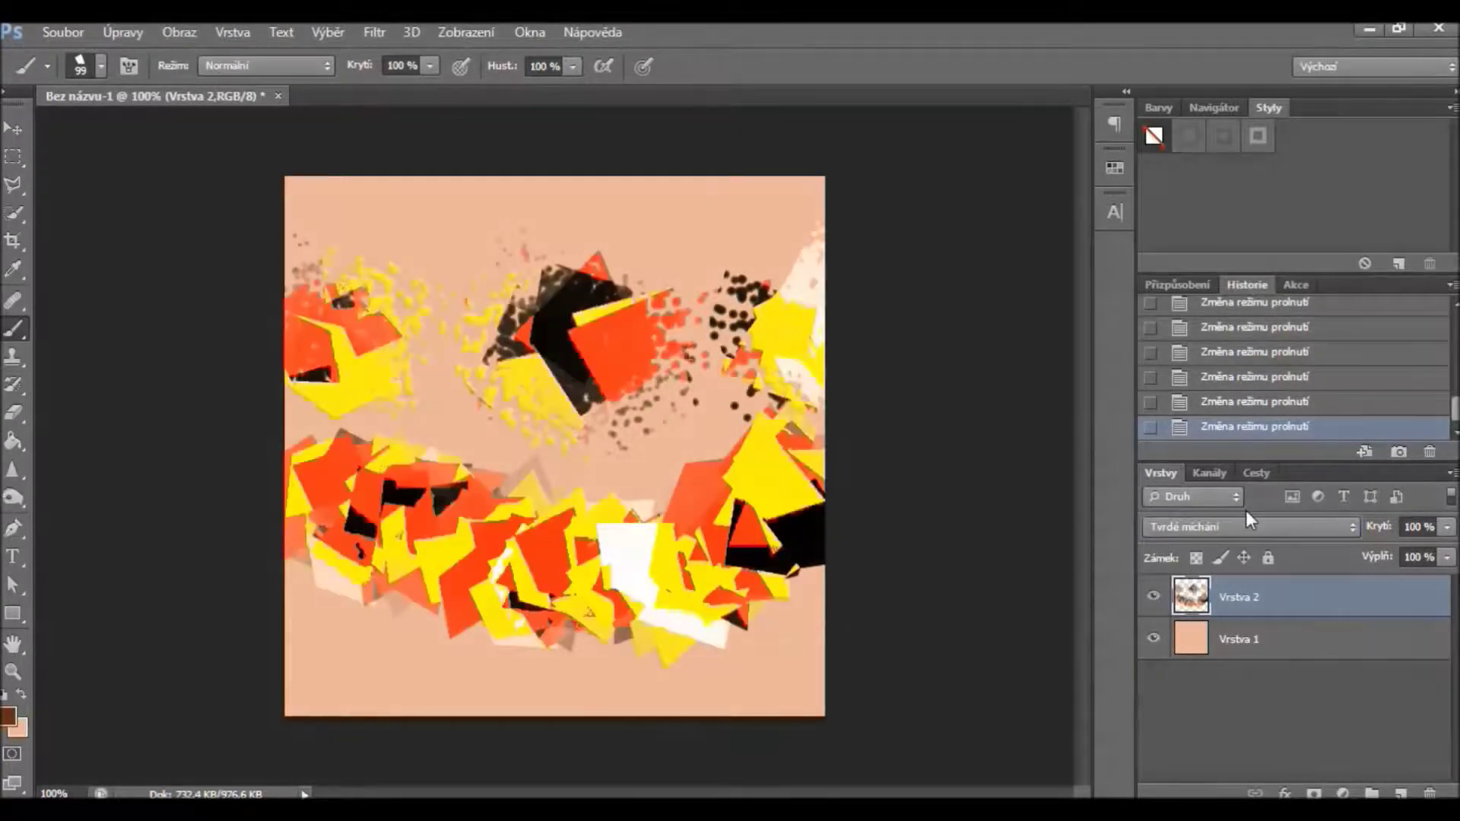
{"action": "key", "text": "Down"}
{"action": "key", "text": "Down"}
{"action": "key", "text": "Down"}
{"action": "key", "text": "Down"}
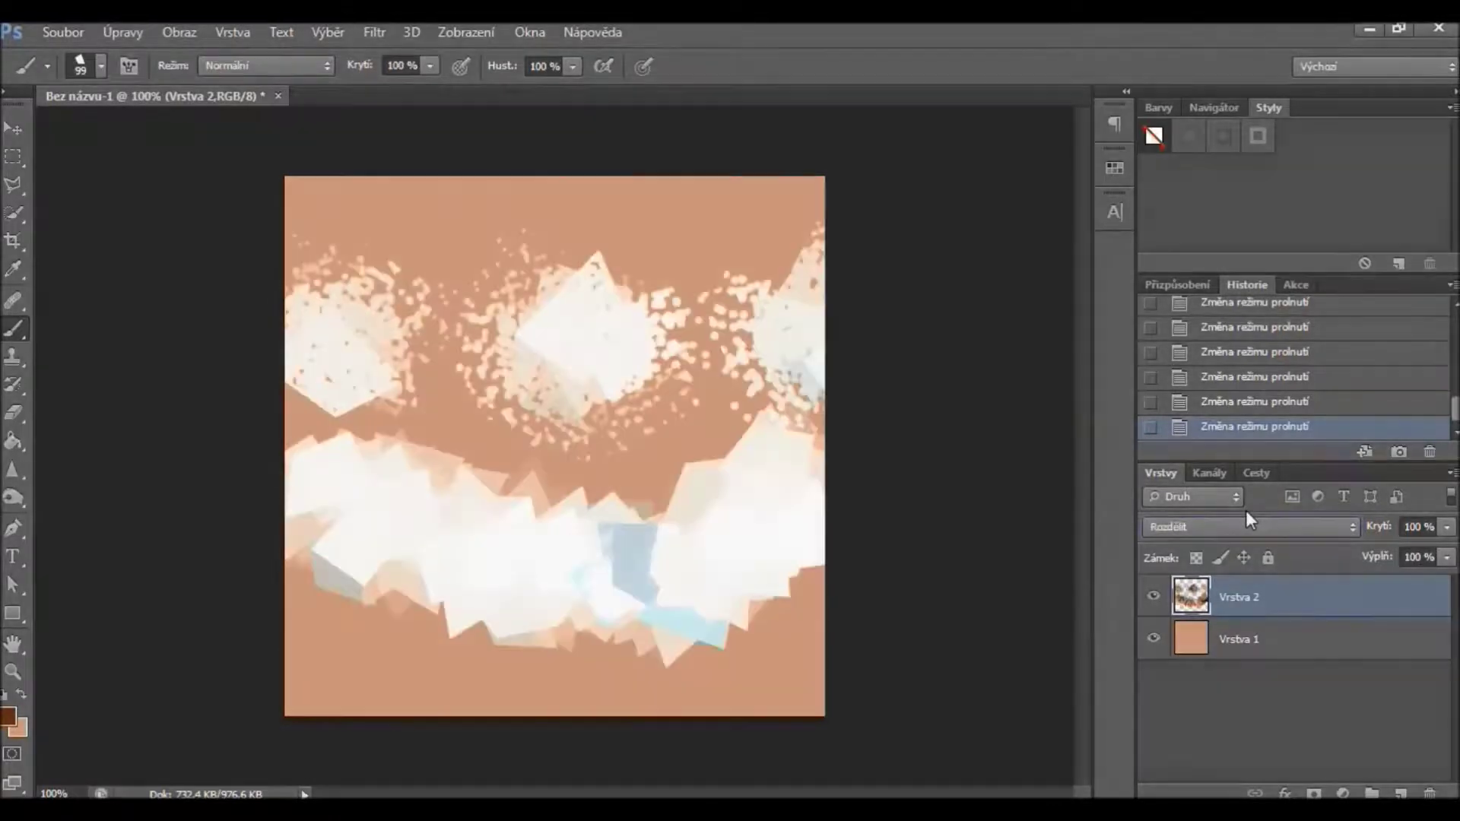
{"action": "key", "text": "Down"}
{"action": "key", "text": "Down"}
{"action": "key", "text": "Down"}
{"action": "key", "text": "Down"}
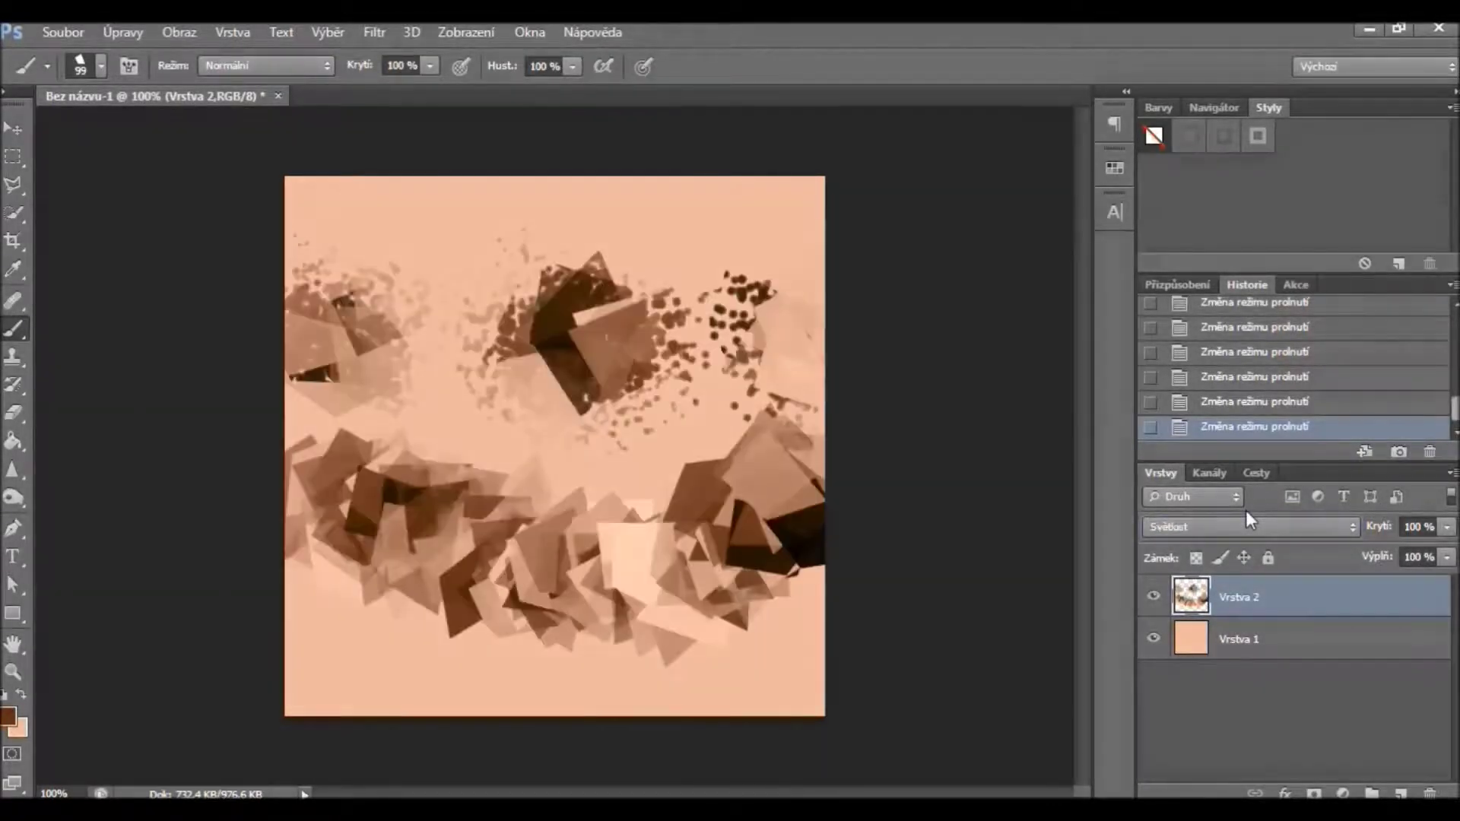
Step back through the blend modes and set the polygon layer to Jasné světlo.
{"action": "key", "text": "Up"}
{"action": "key", "text": "Up"}
{"action": "key", "text": "Up"}
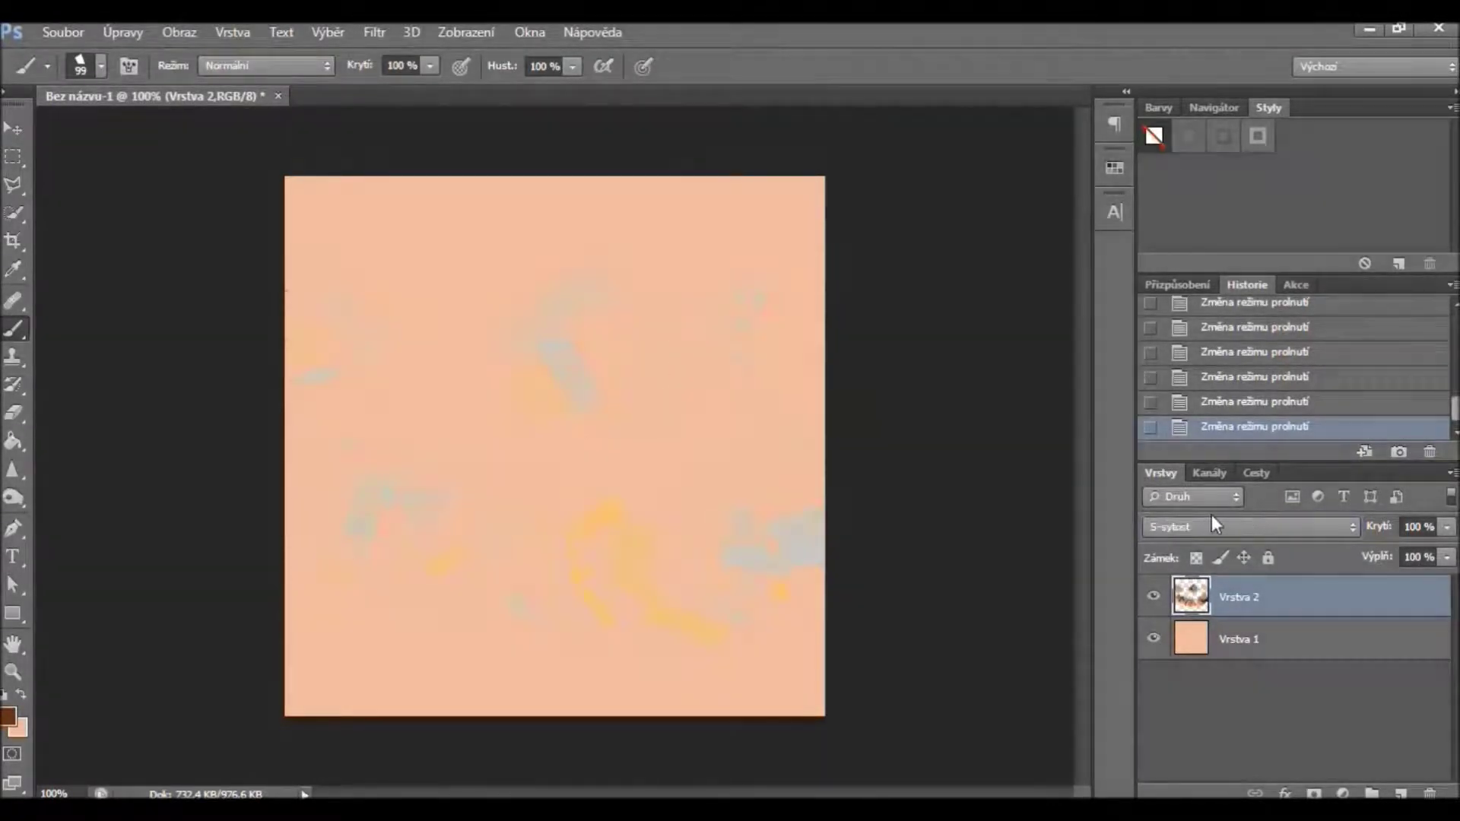
{"action": "key", "text": "Up"}
{"action": "key", "text": "Up"}
{"action": "key", "text": "Up"}
{"action": "key", "text": "Up"}
{"action": "key", "text": "Up"}
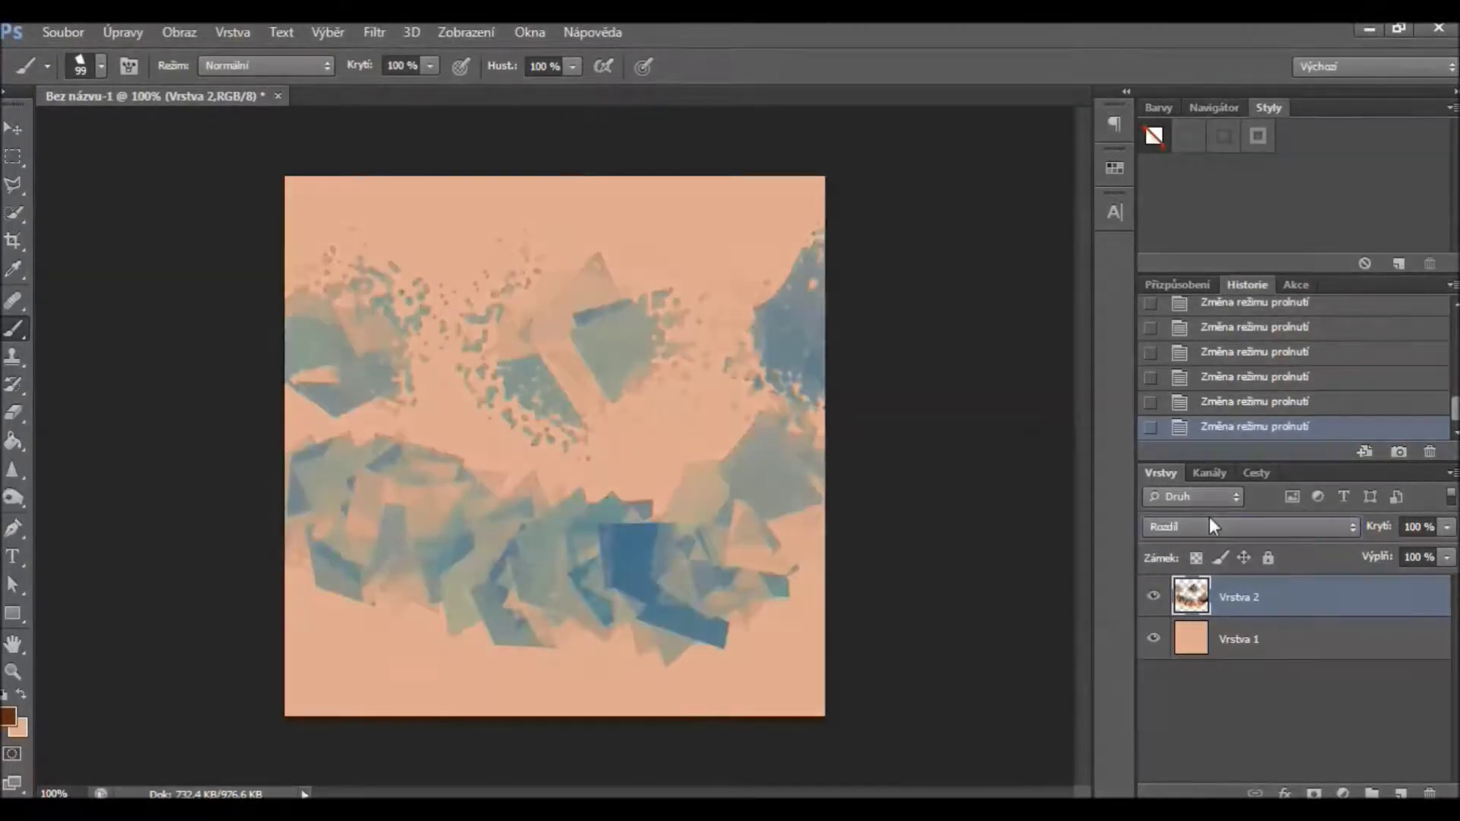
{"action": "key", "text": "Up"}
{"action": "key", "text": "Up"}
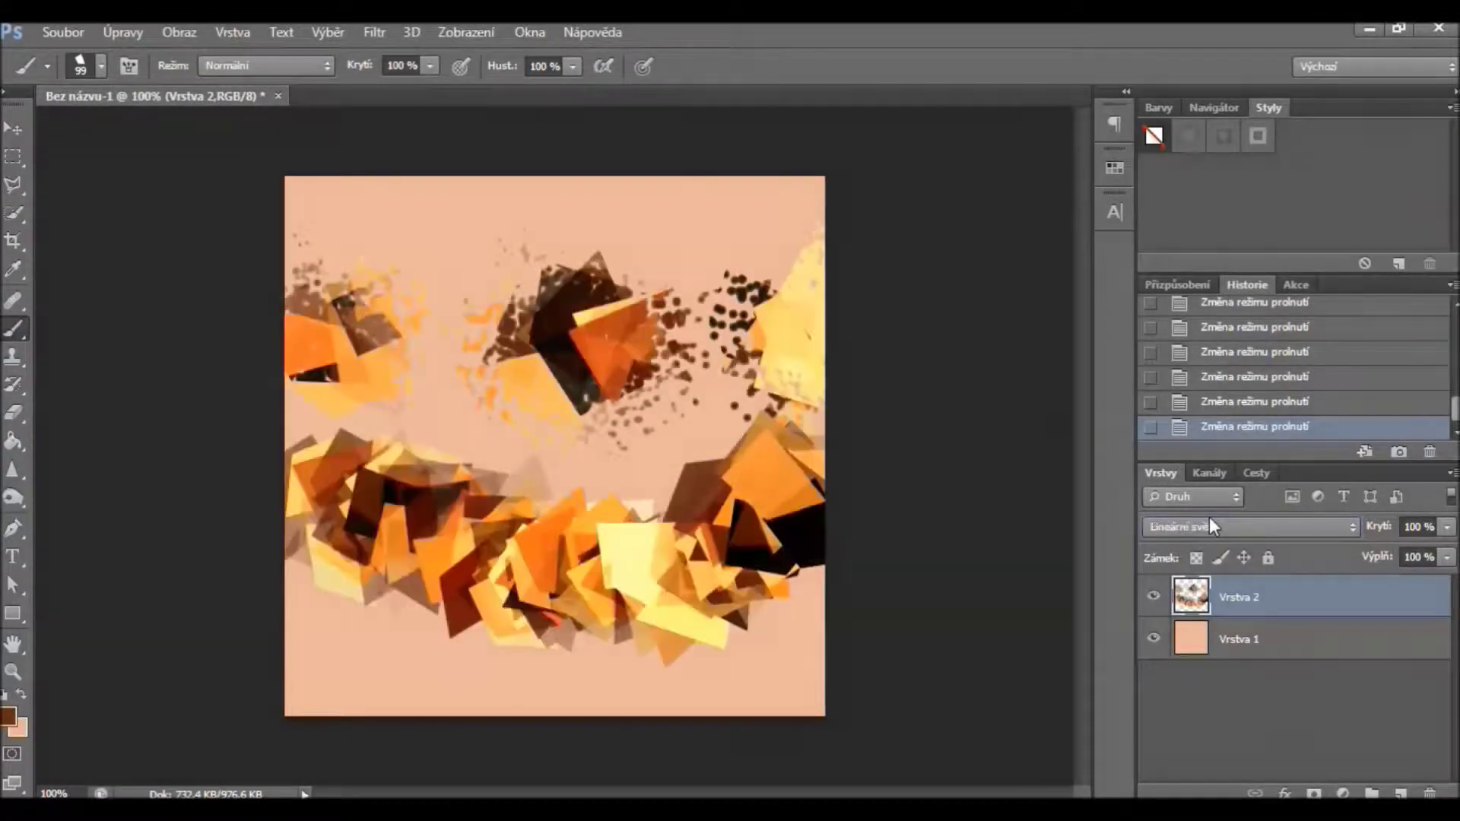
{"action": "key", "text": "Up"}
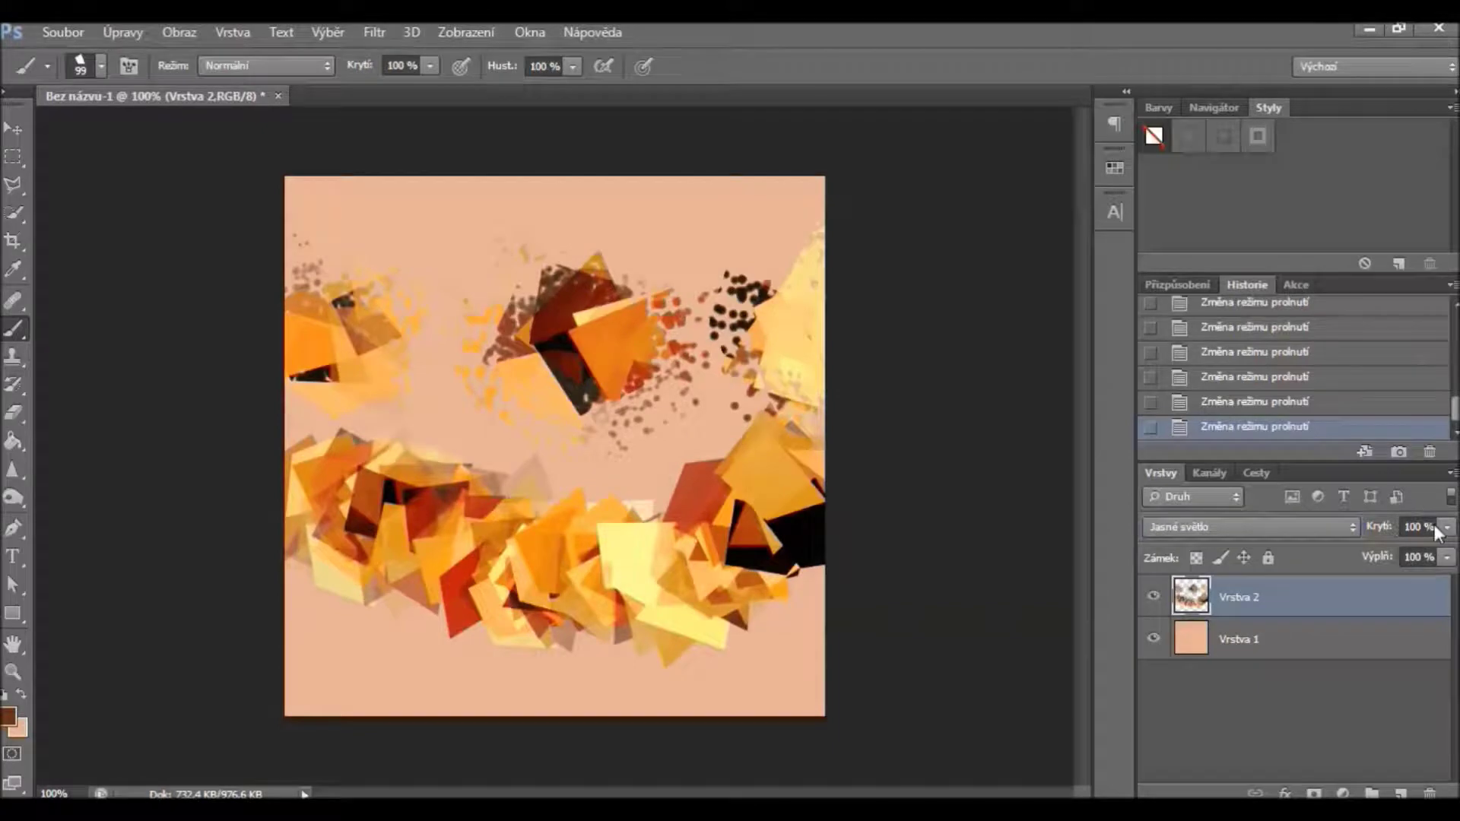
Try lower opacity values on the polygon layer, such as 18 %, 25 % and 36 %, and set it to 42 %.
{"action": "left_click", "coordinate": [1445, 526]}
{"action": "left_click_drag", "start_coordinate": [1445, 549], "coordinate": [1389, 554]}
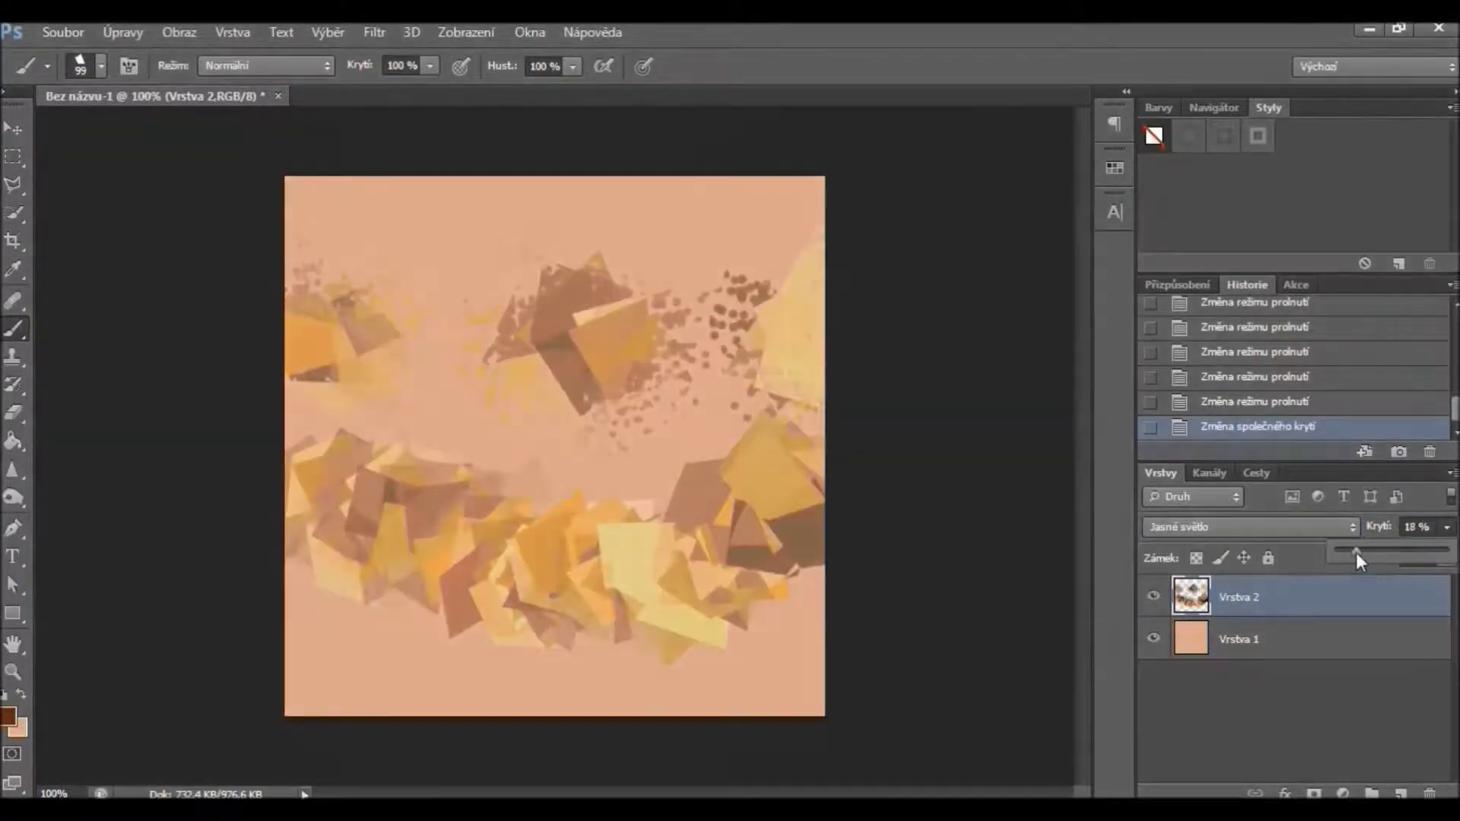
{"action": "left_click", "coordinate": [1357, 553]}
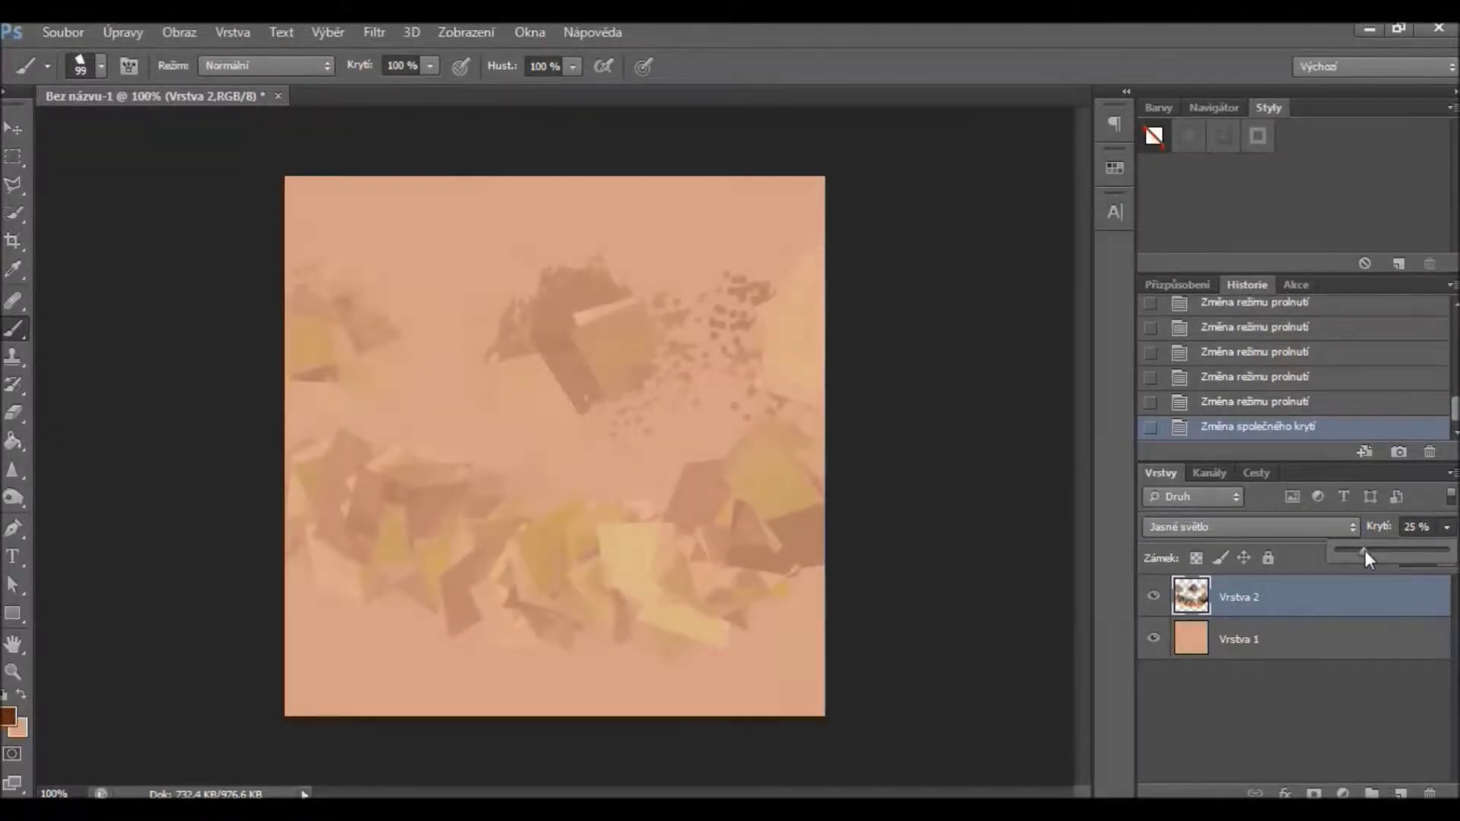
{"action": "left_click_drag", "start_coordinate": [1363, 551], "coordinate": [1376, 547]}
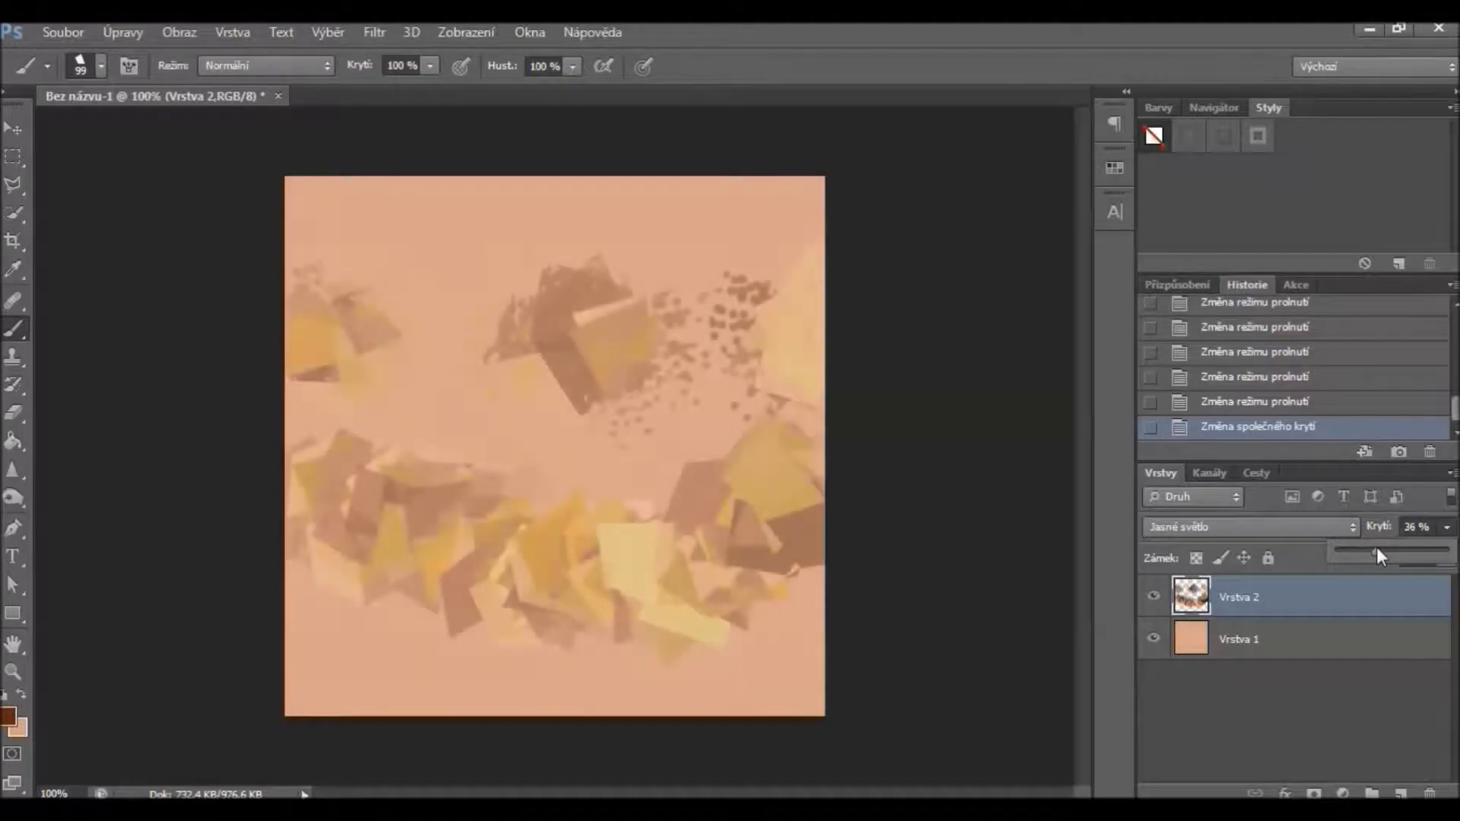
{"action": "mouse_move", "coordinate": [1384, 546]}
{"action": "left_mouse_down"}
{"action": "mouse_move", "coordinate": [1403, 549]}
{"action": "mouse_move", "coordinate": [1389, 544]}
{"action": "left_mouse_up"}
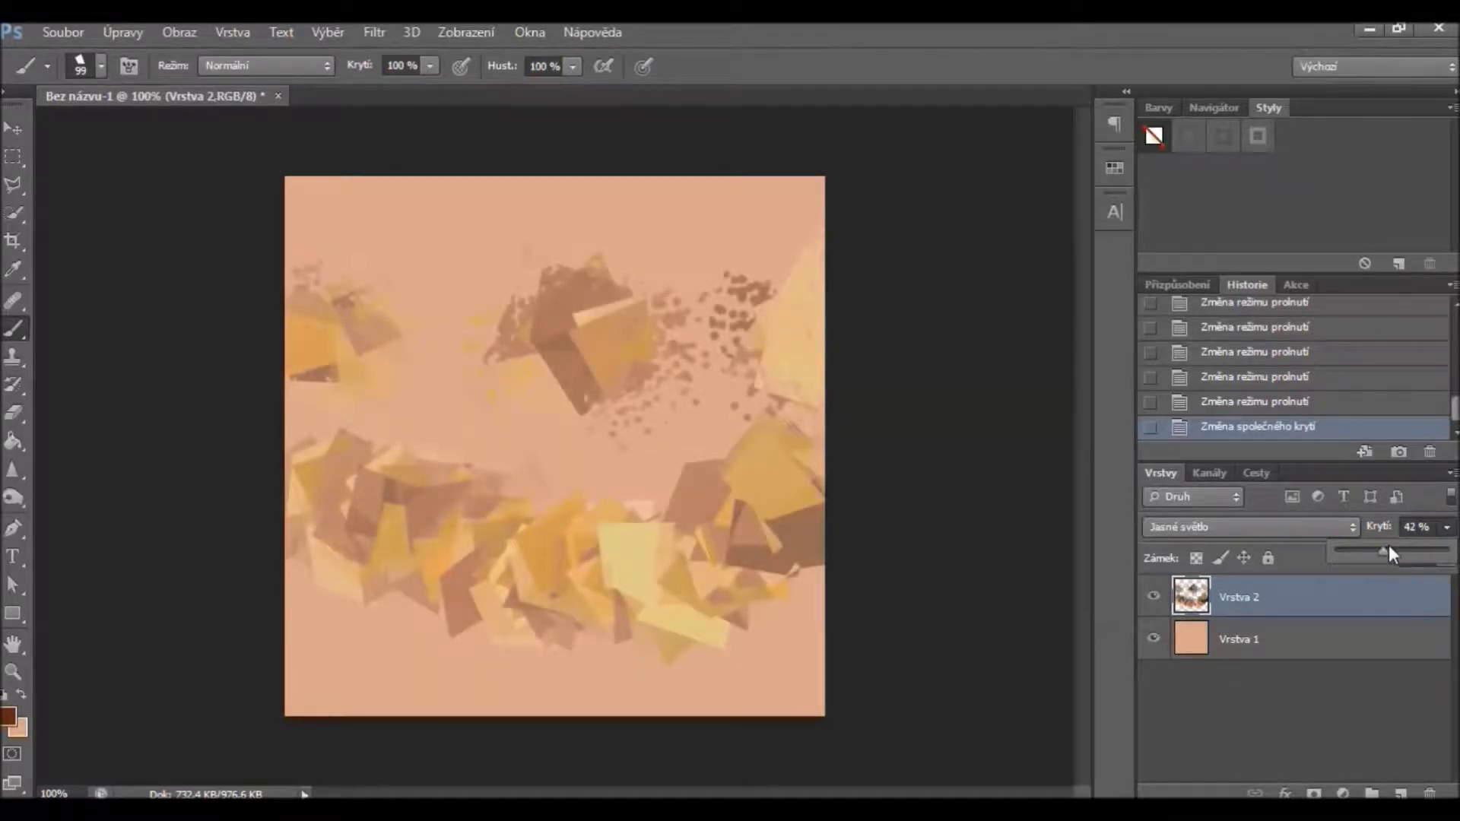
Create a new layer above the polygon layer and set the foreground colour to white (ffffff), with the Brush tool active.
{"action": "left_click", "coordinate": [1400, 794]}
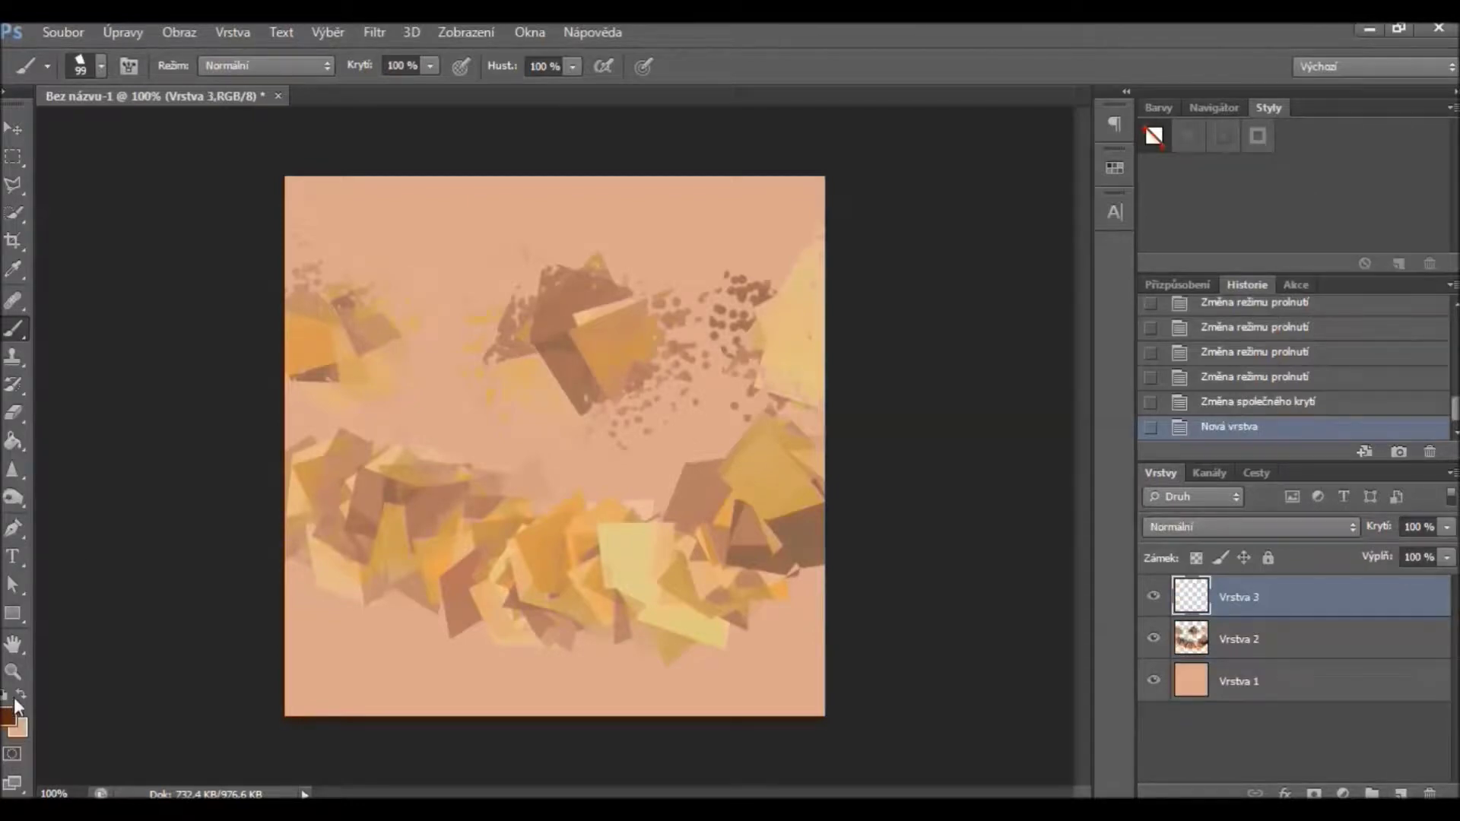
{"action": "left_click", "coordinate": [17, 722]}
{"action": "left_click_drag", "start_coordinate": [880, 339], "coordinate": [863, 275]}
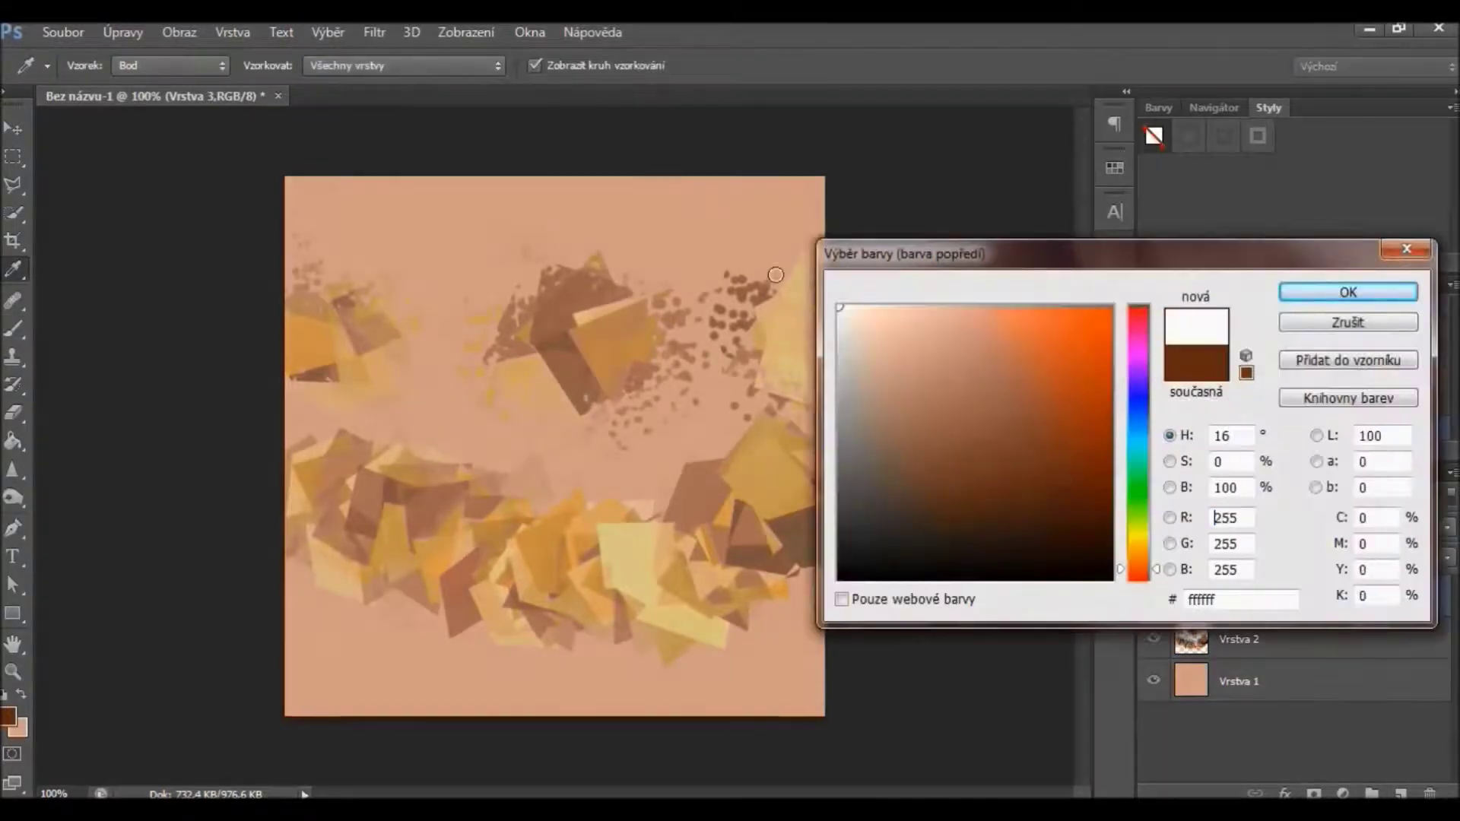
{"action": "left_click", "coordinate": [1348, 292]}
{"action": "key", "text": "b"}
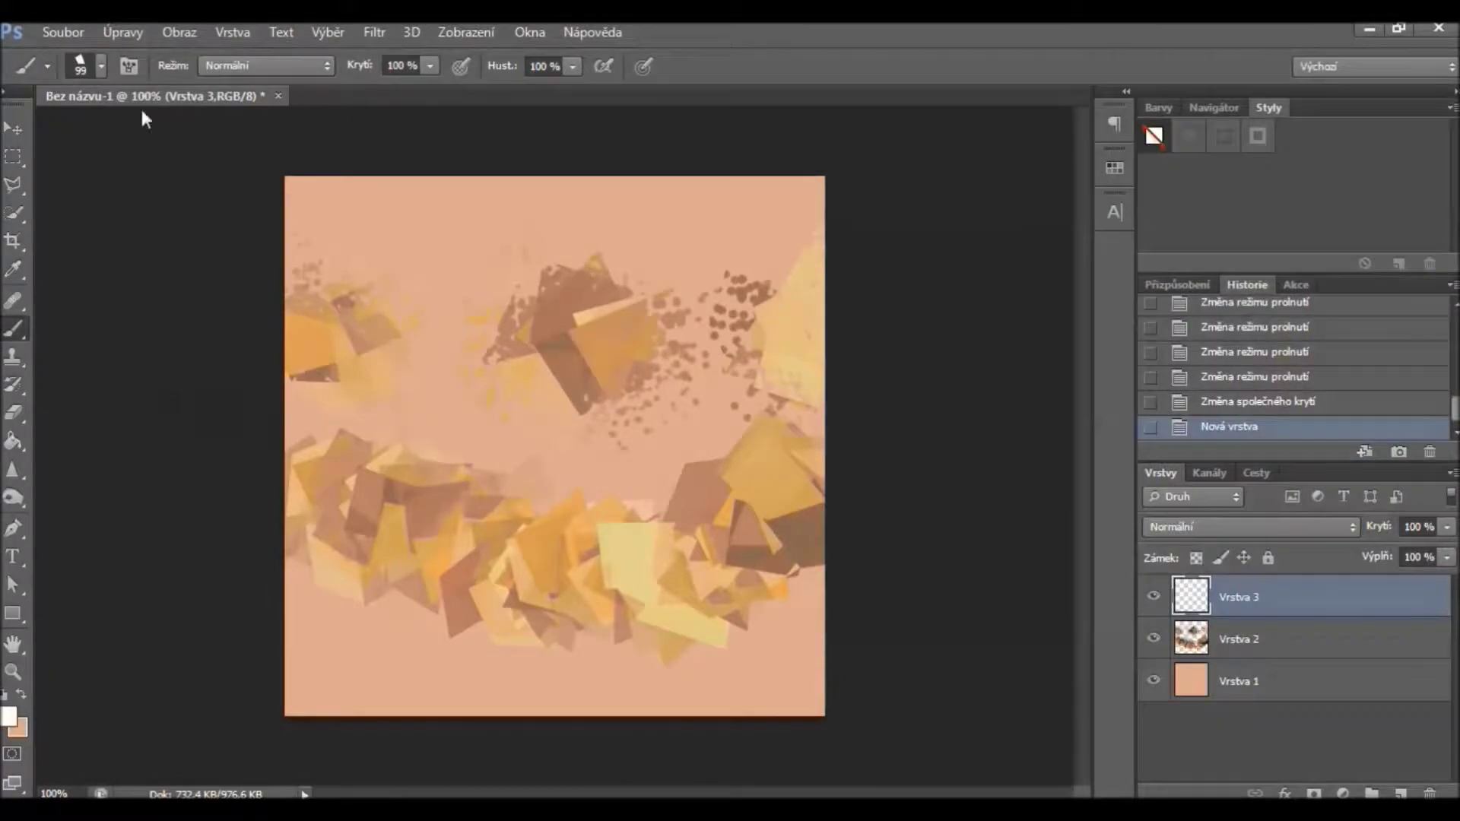
Replace the current brushes with the default set, choose the first soft round brush and set its size to 139 px.
{"action": "left_click", "coordinate": [101, 66]}
{"action": "left_click", "coordinate": [271, 103]}
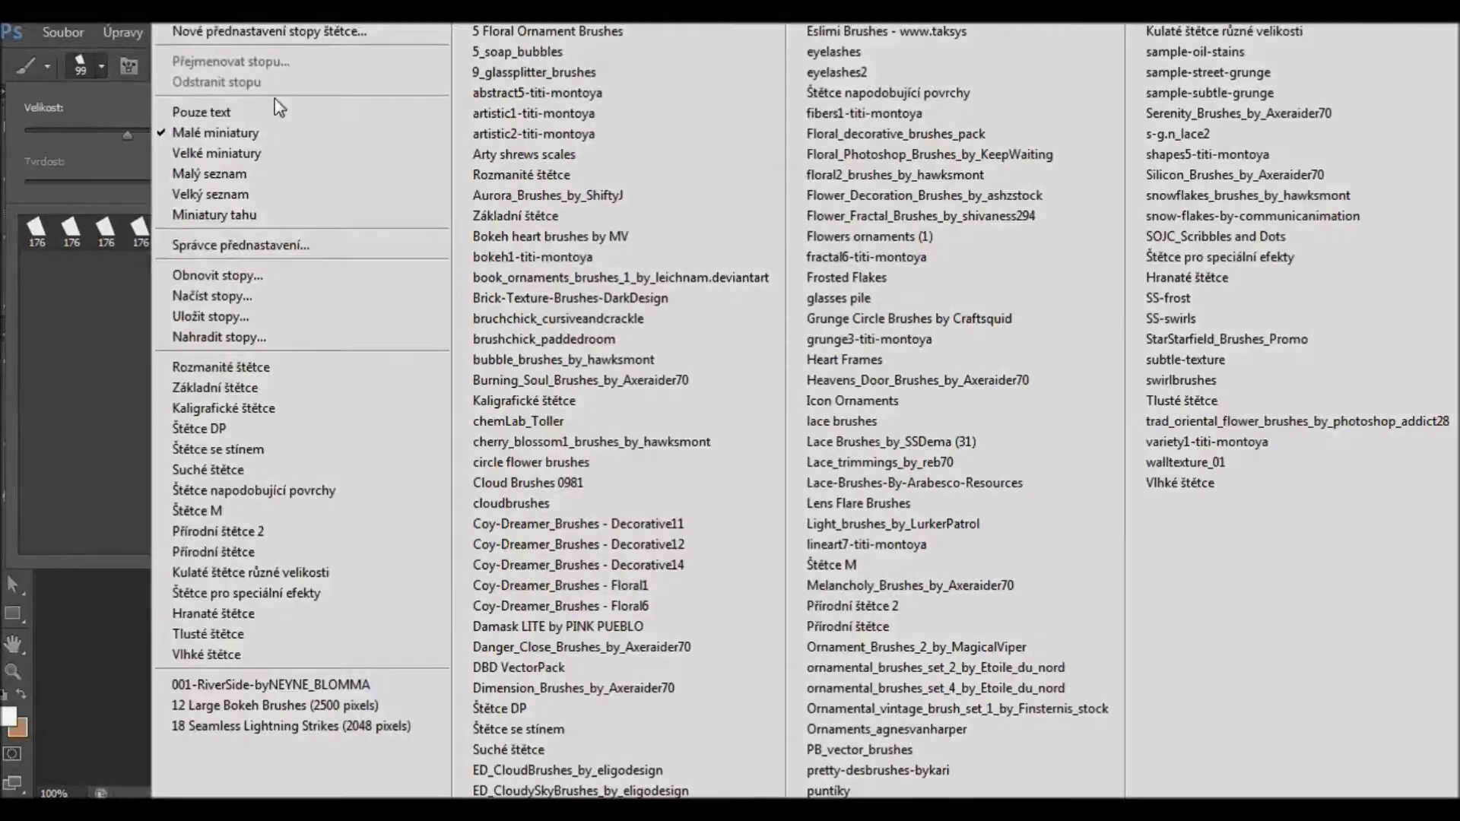
{"action": "left_click", "coordinate": [245, 278]}
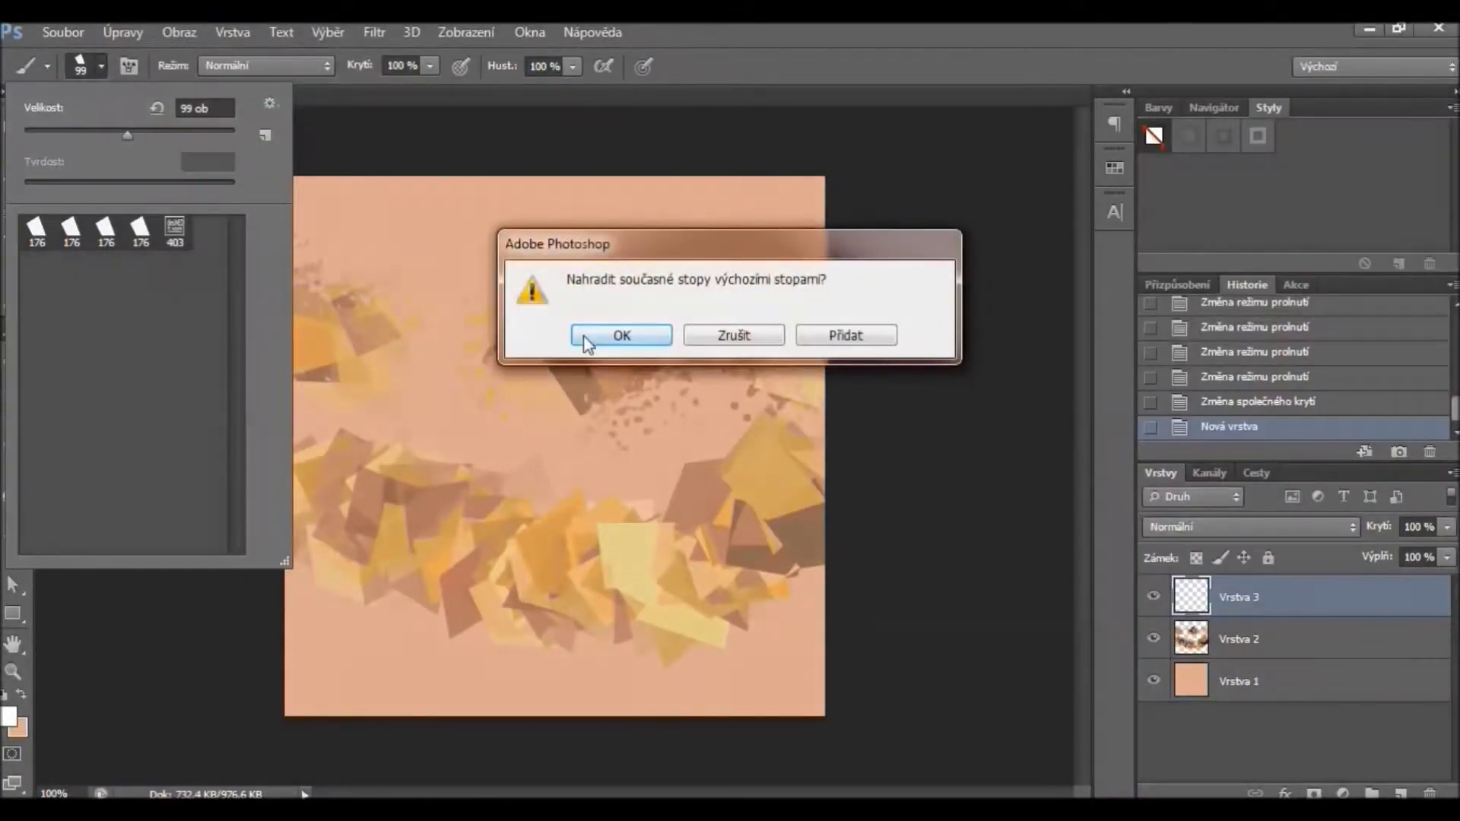
{"action": "left_click", "coordinate": [622, 335]}
{"action": "left_click", "coordinate": [35, 232]}
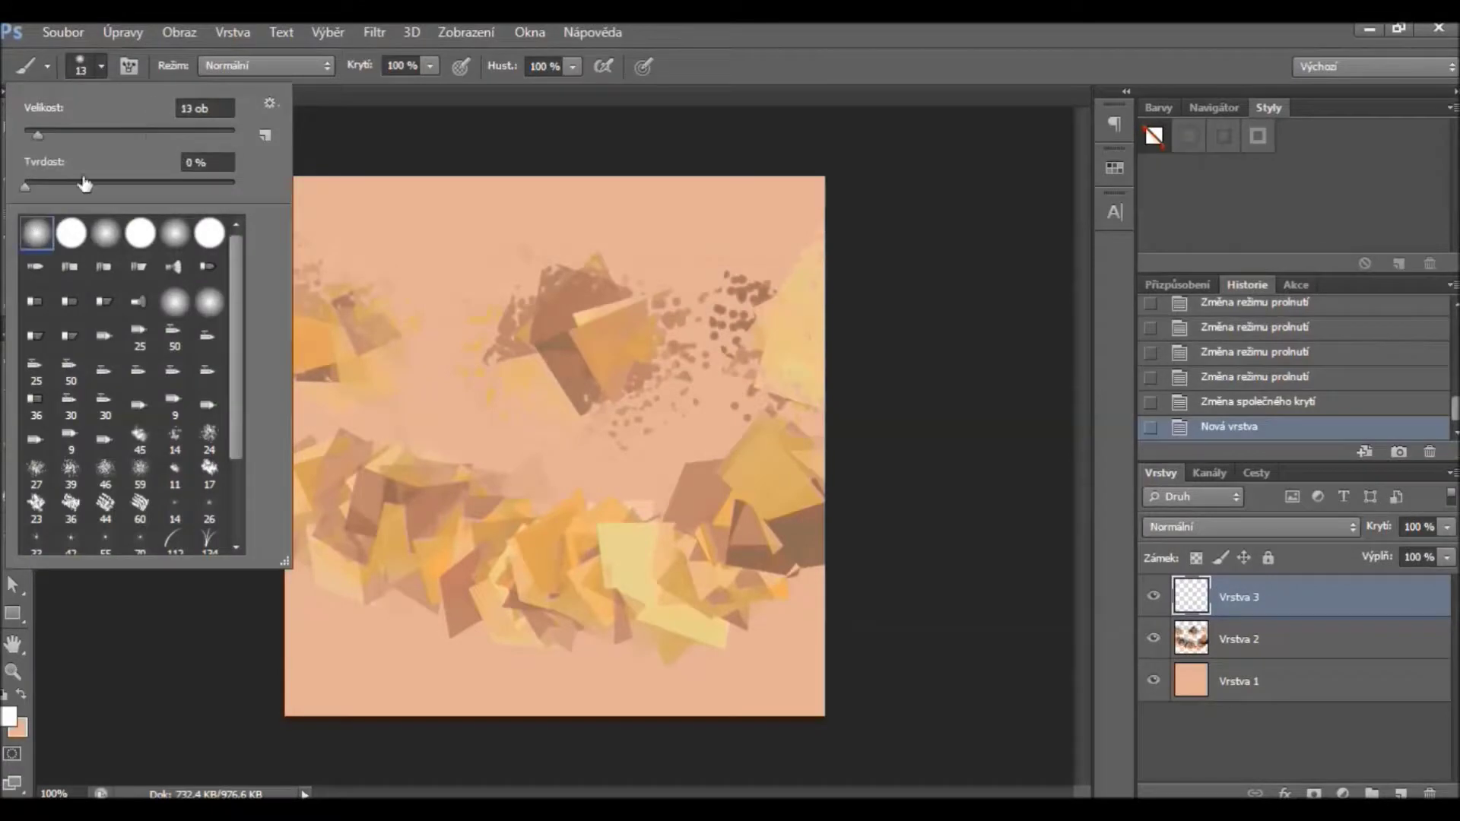
{"action": "left_click", "coordinate": [147, 134]}
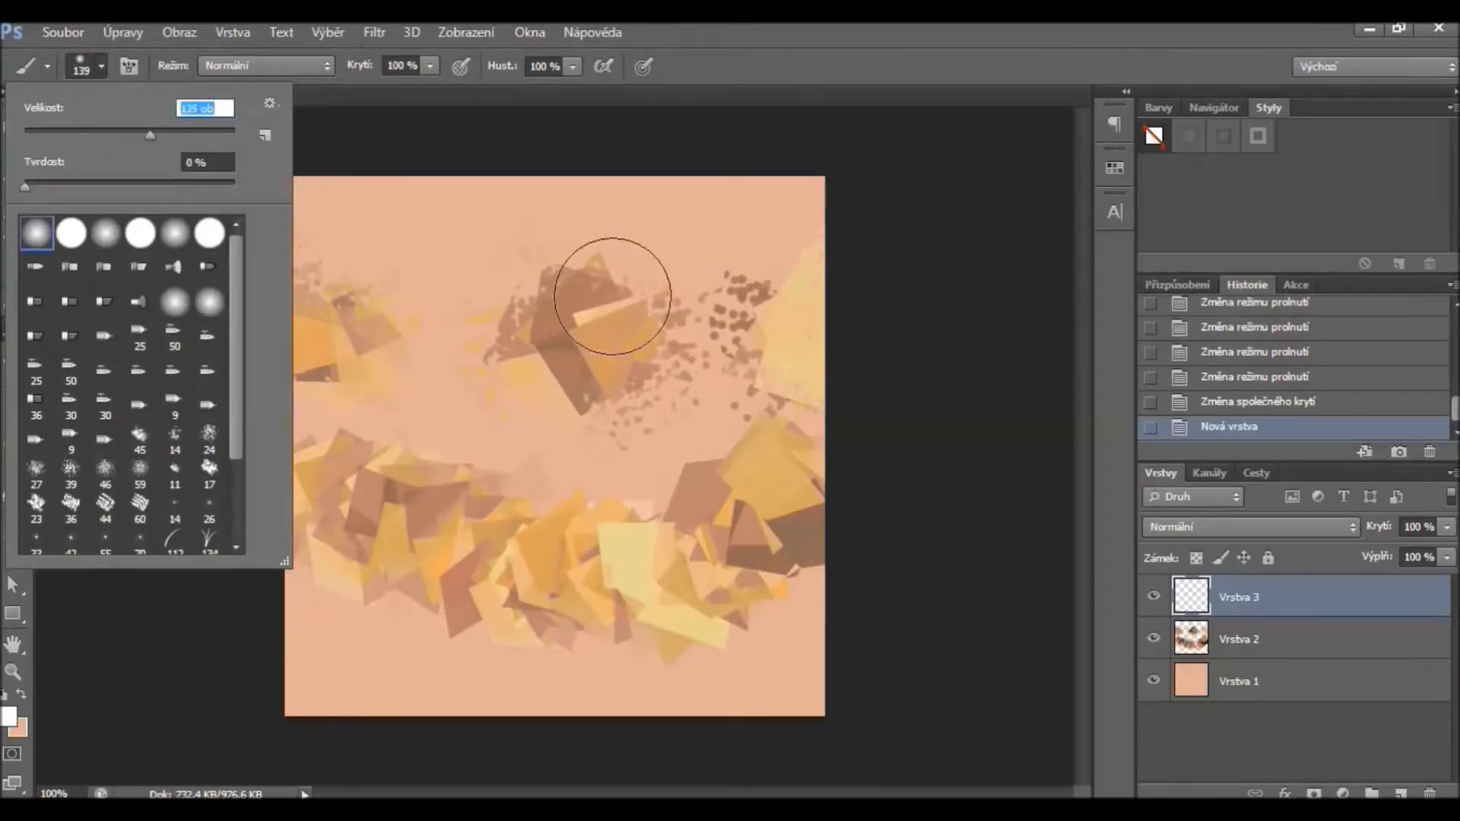
Stamp five soft white glow spots over the polygons and clip their layer, Vrstva 3, to the polygon layer with a clipping mask.
{"action": "left_click", "coordinate": [610, 296]}
{"action": "left_click", "coordinate": [734, 470]}
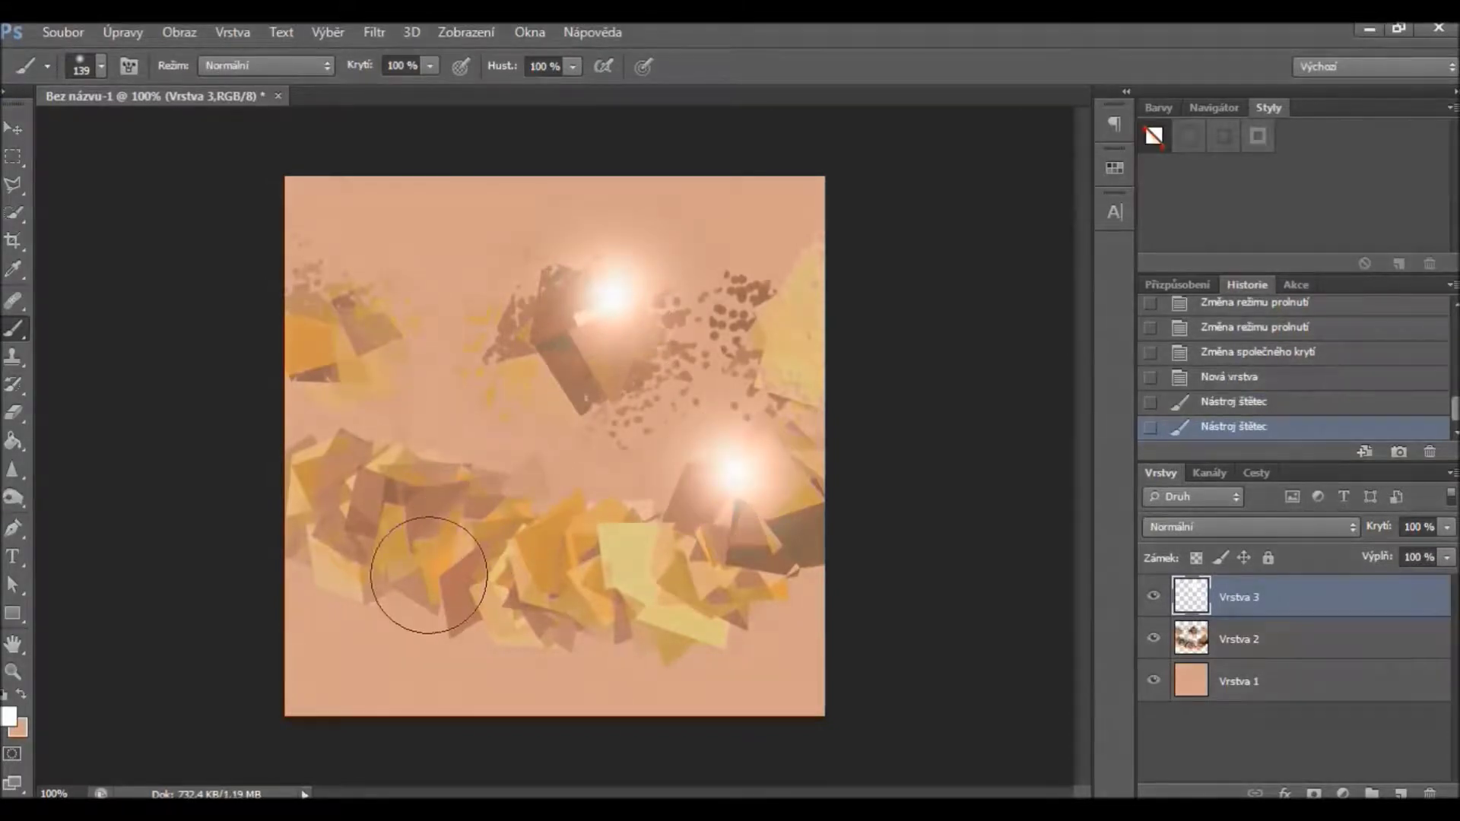
{"action": "left_click", "coordinate": [426, 575]}
{"action": "left_click", "coordinate": [591, 553]}
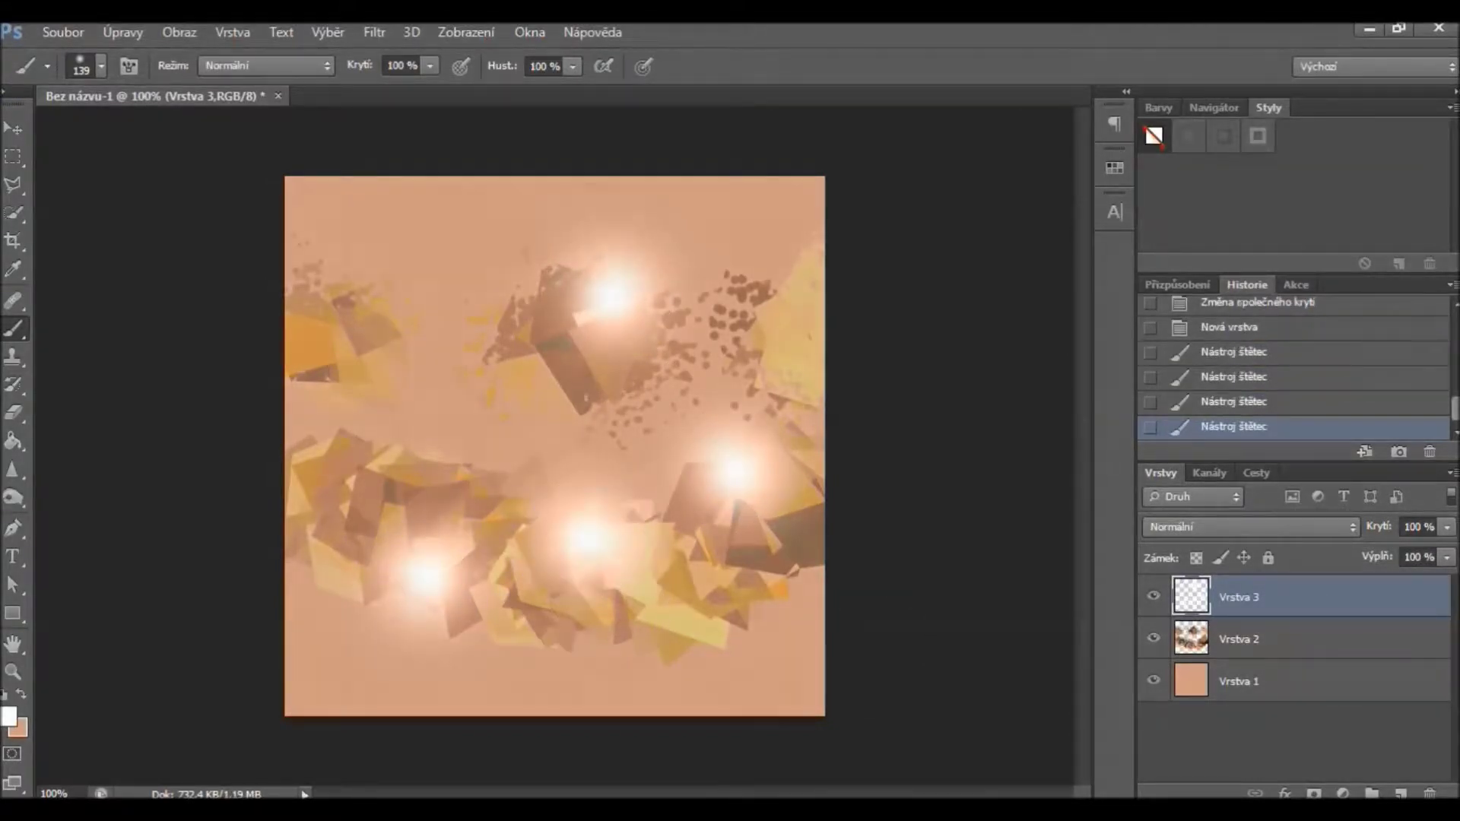
{"action": "left_click", "coordinate": [348, 335]}
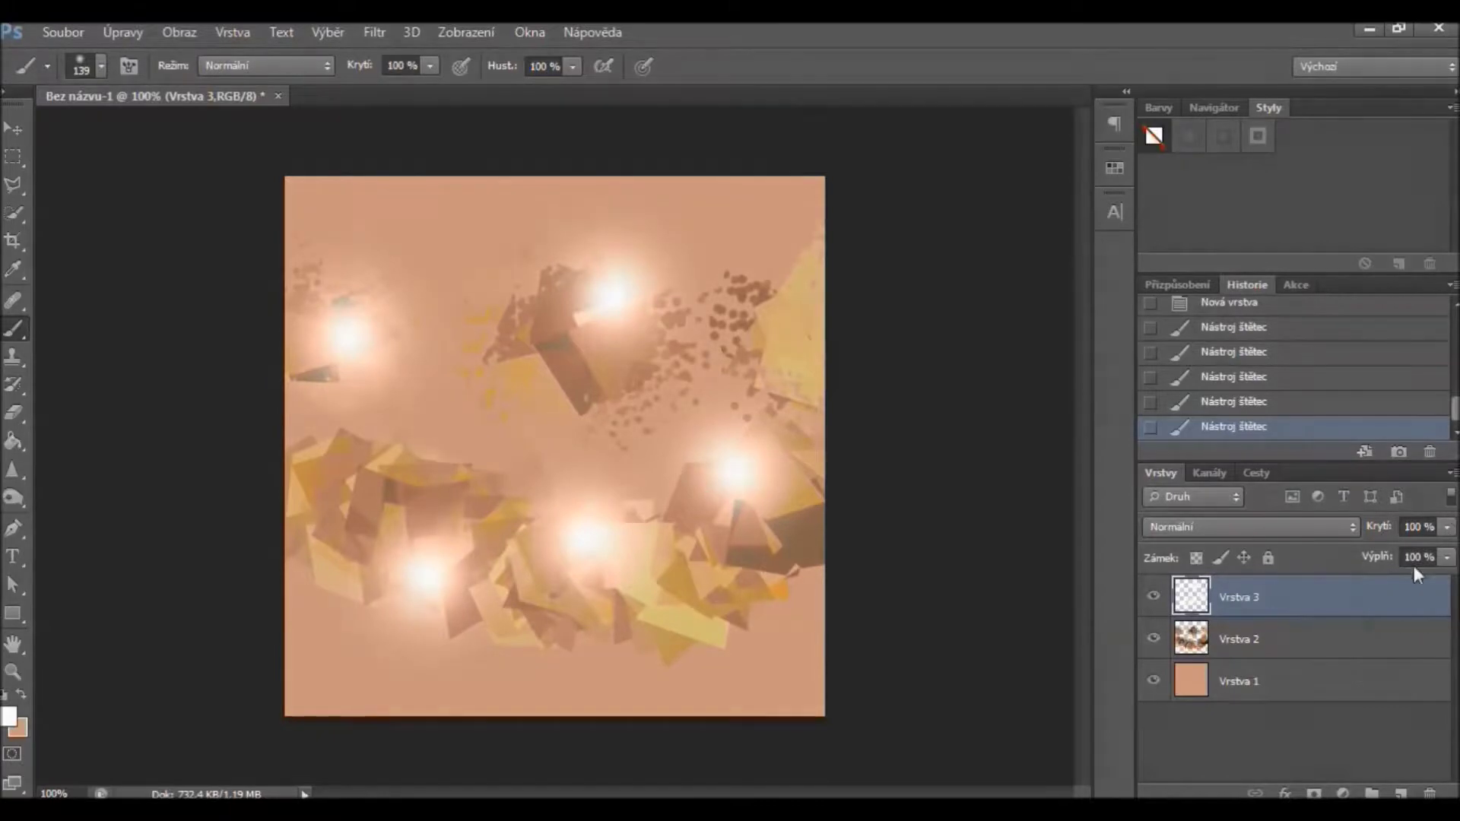
{"action": "right_click", "coordinate": [1326, 601]}
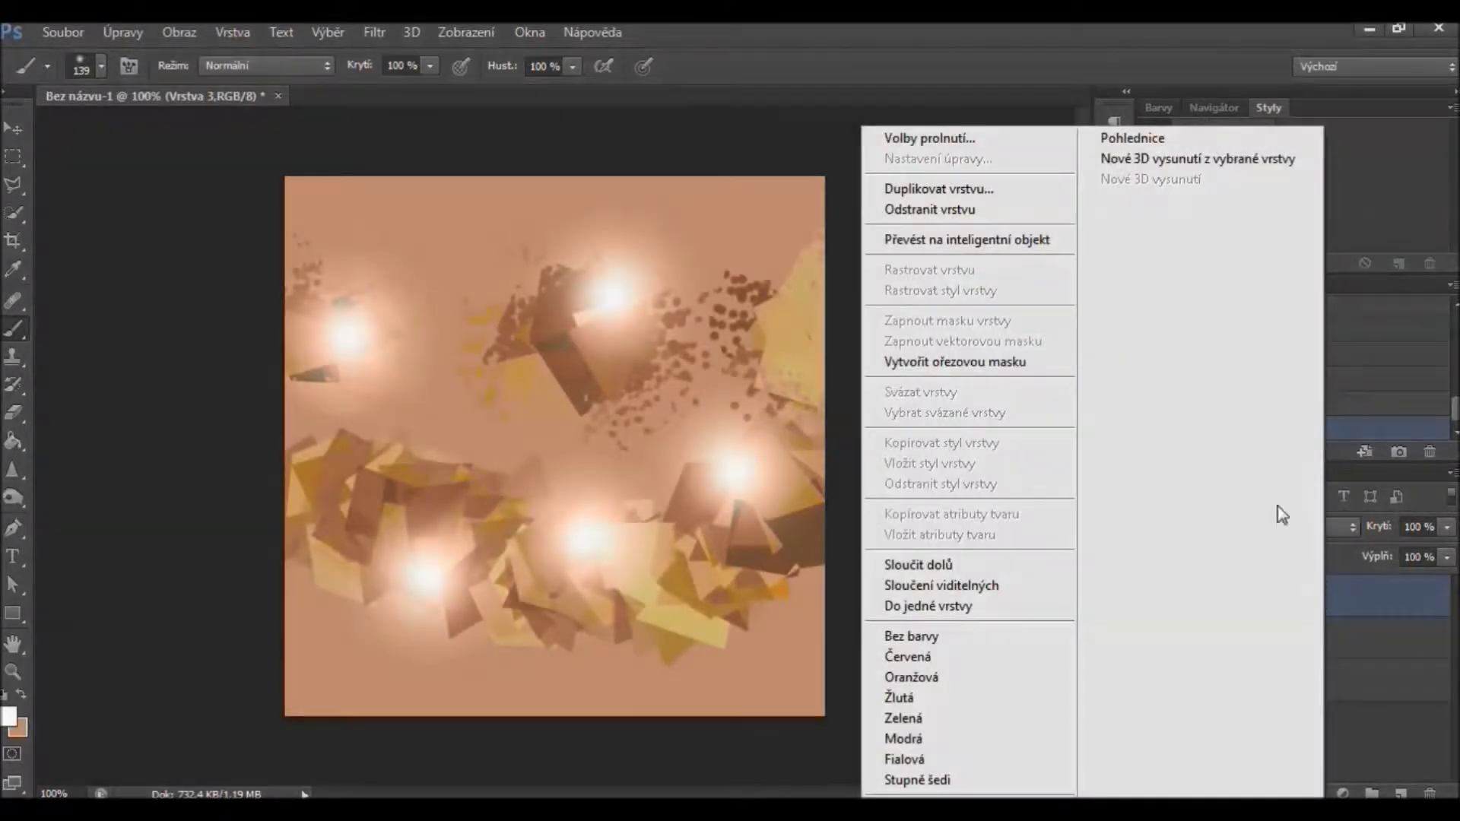
{"action": "left_click", "coordinate": [1021, 368]}
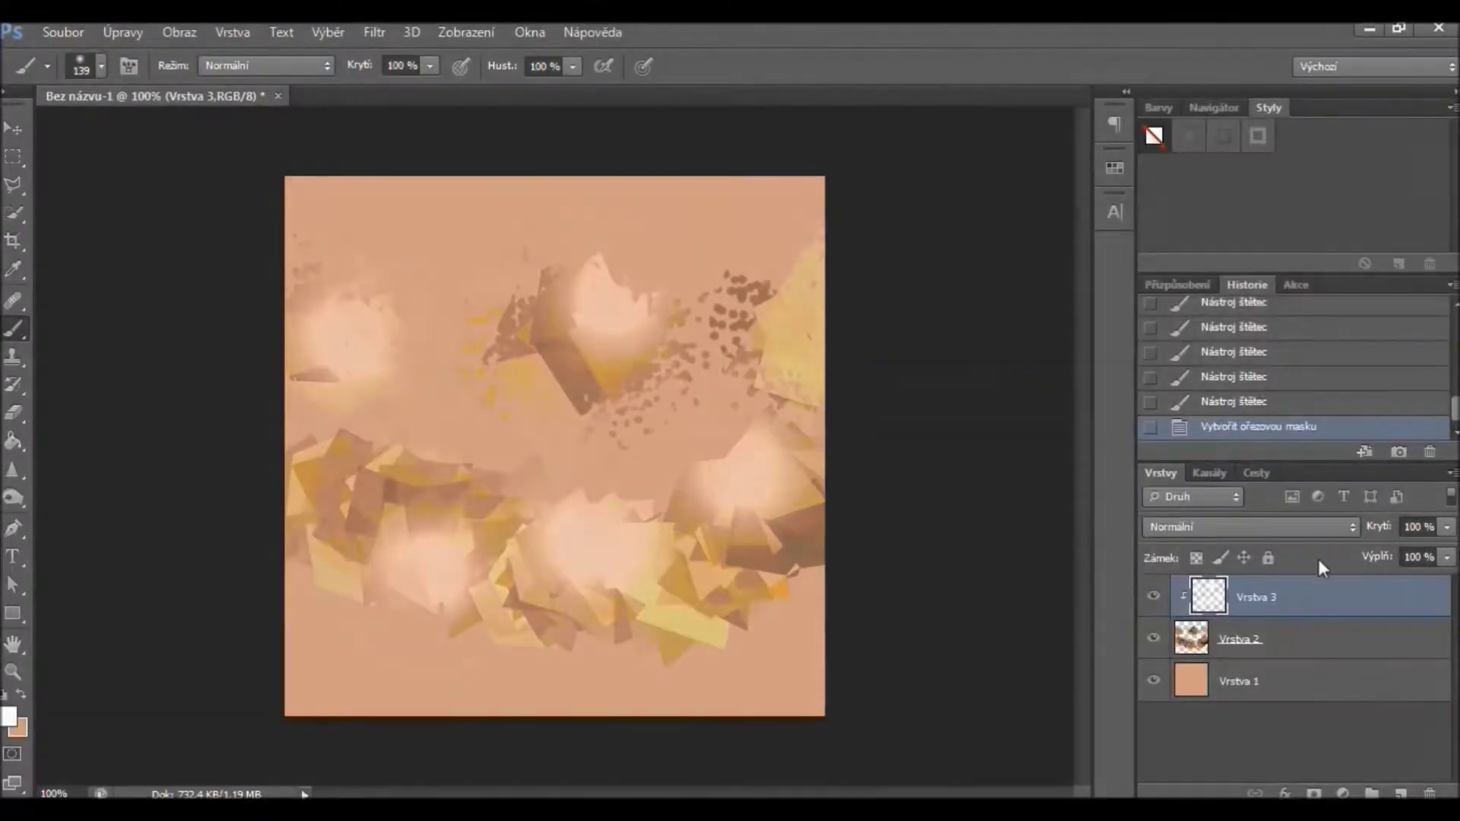
Try the darkening blend modes Ztmavit and Tmavší barva on the clipped glow layer, Vrstva 3.
{"action": "left_click", "coordinate": [1222, 527]}
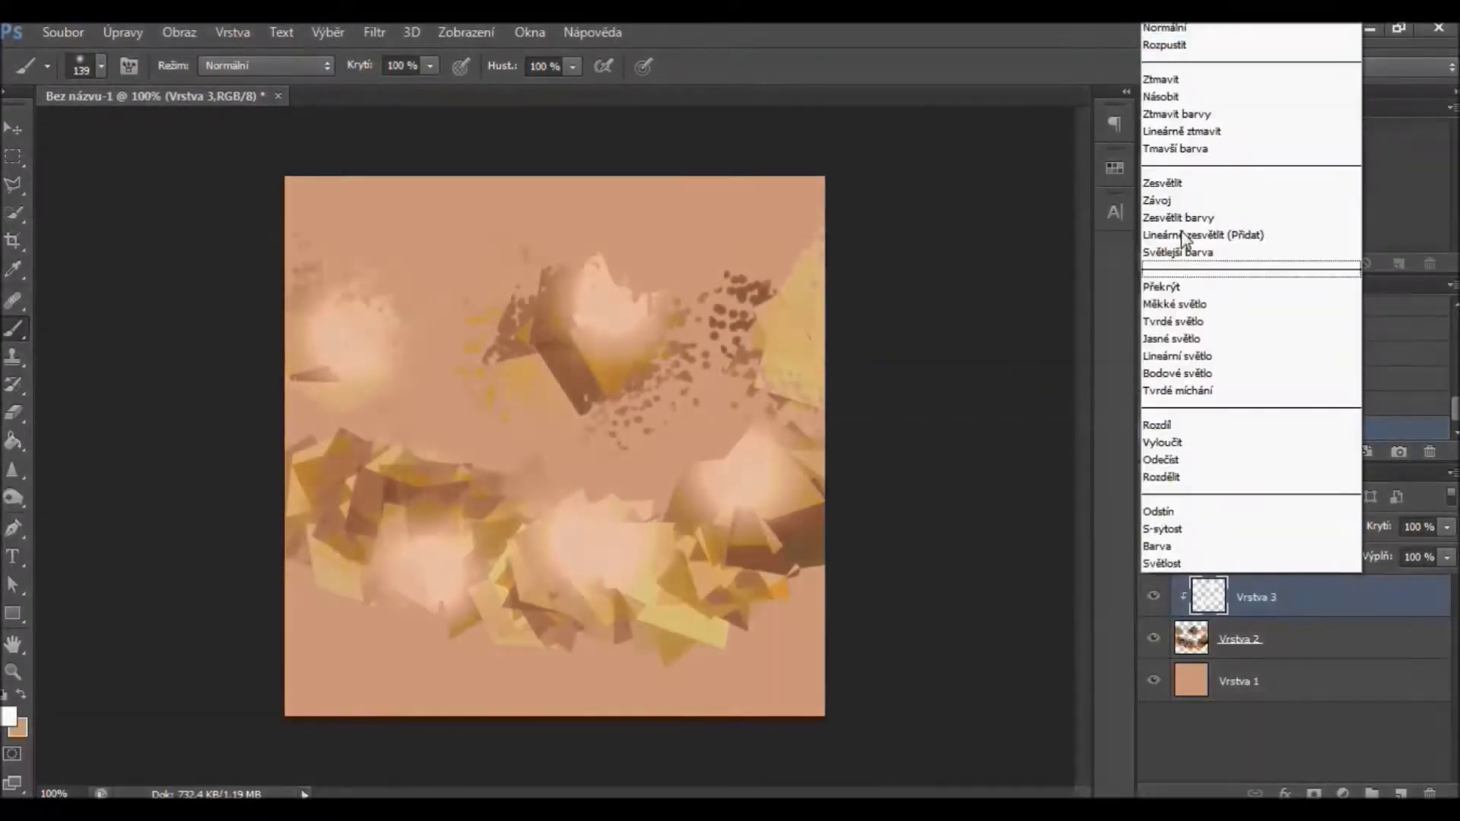
{"action": "left_click", "coordinate": [1178, 84]}
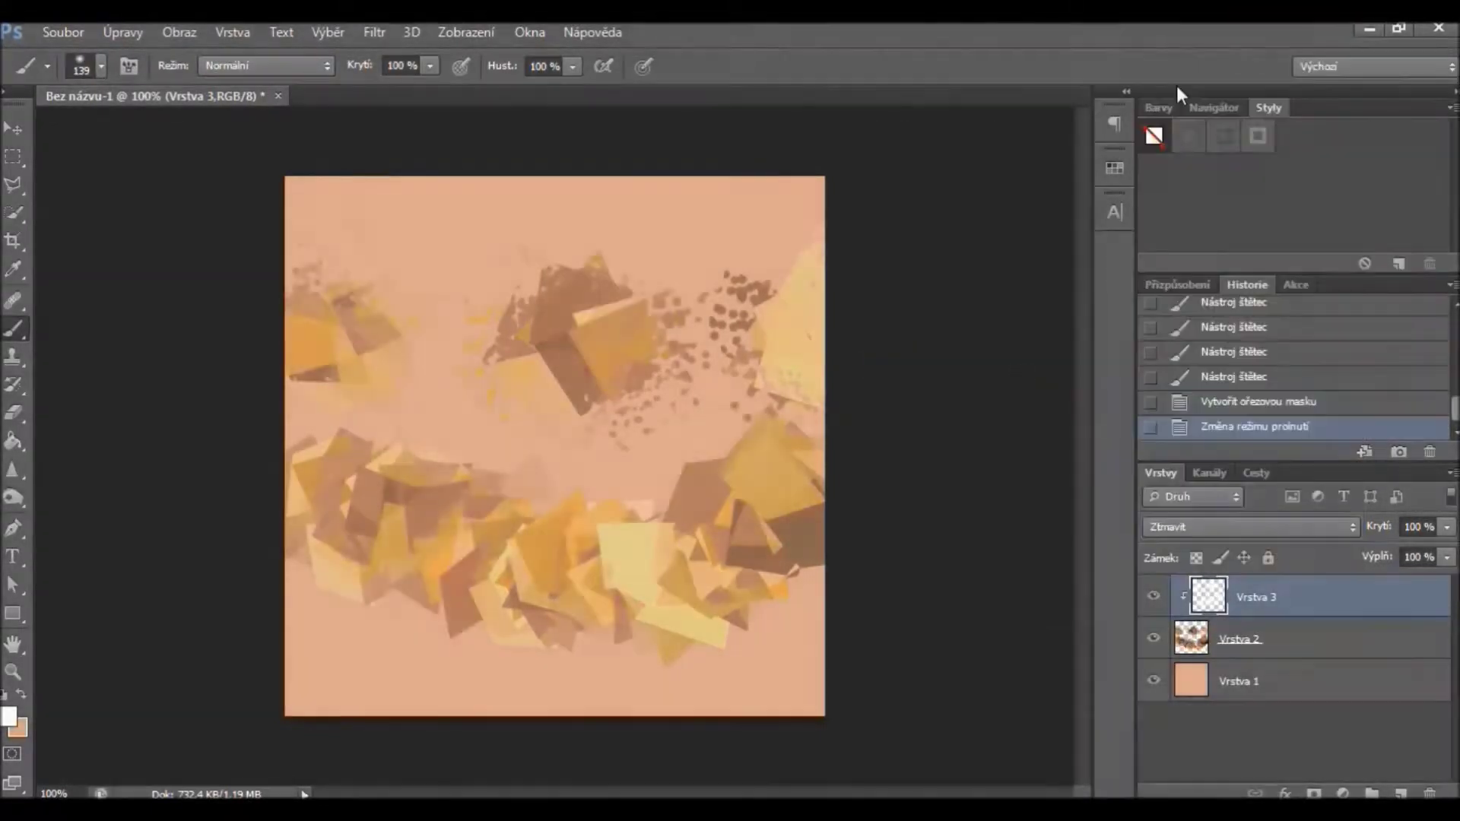
{"action": "left_click", "coordinate": [1209, 528]}
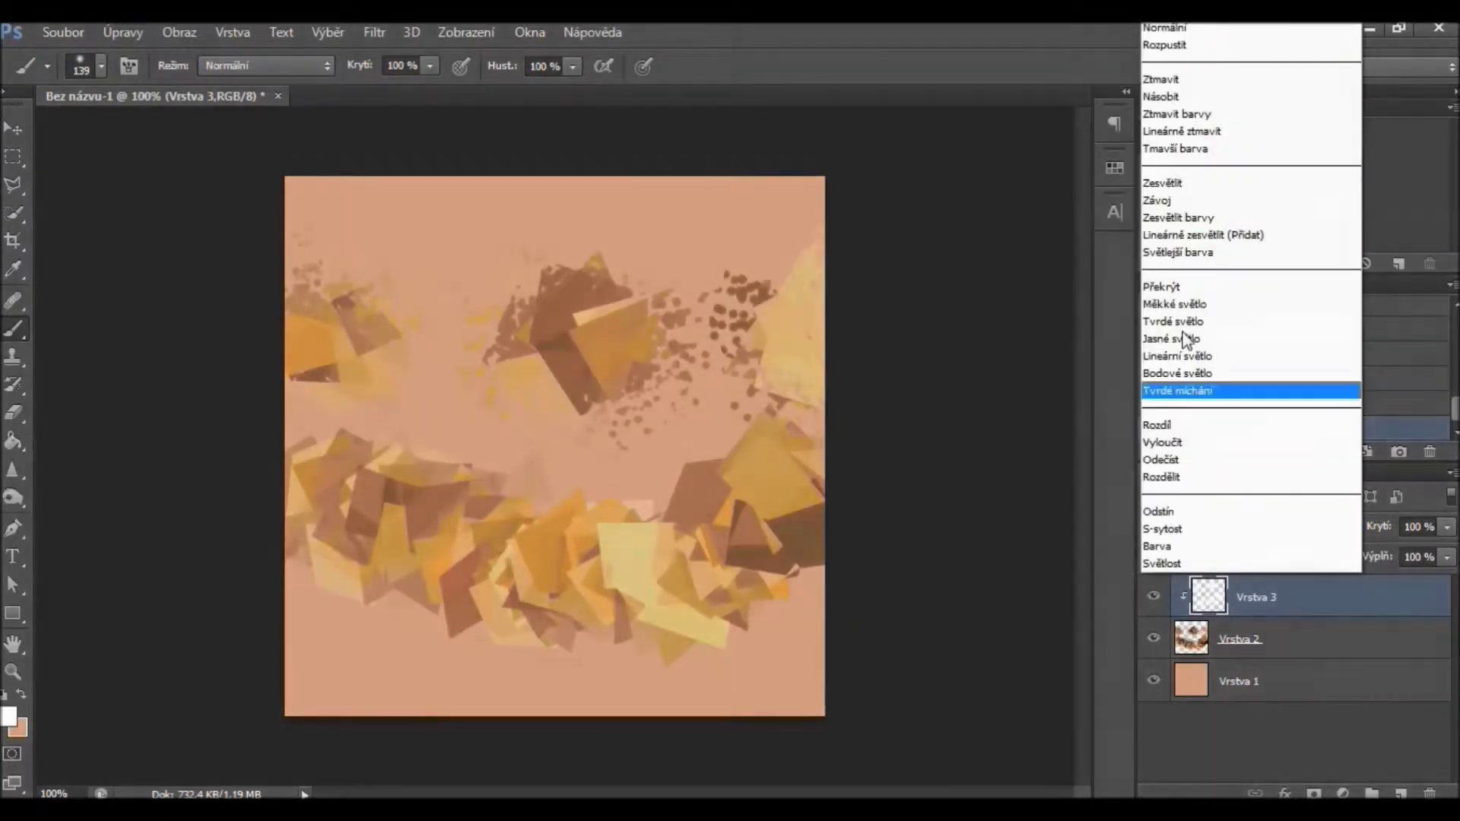
{"action": "left_click", "coordinate": [1162, 149]}
{"action": "left_click", "coordinate": [1217, 527]}
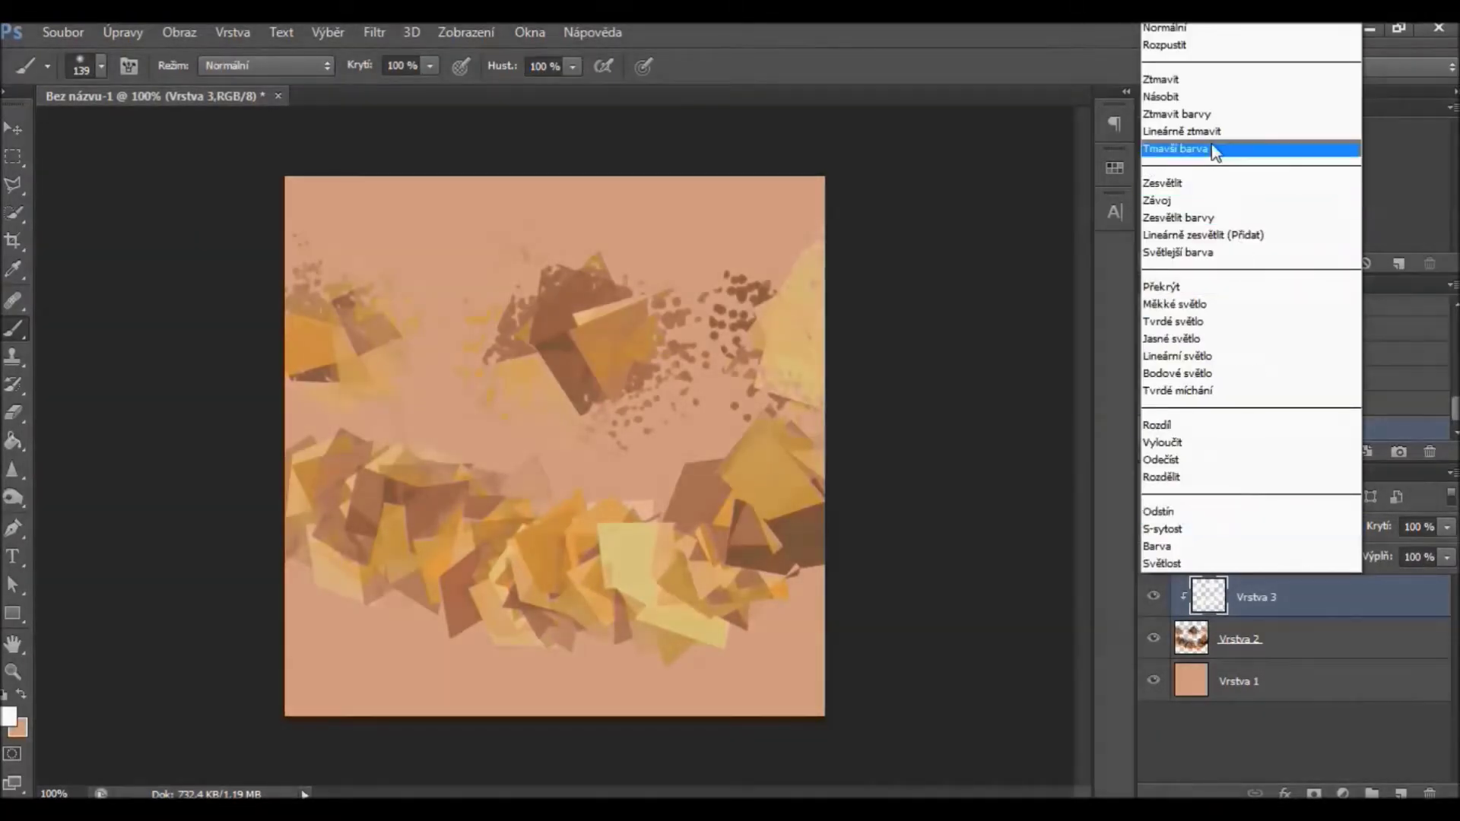
{"action": "left_click", "coordinate": [1217, 150]}
Try the blend modes Závoj, Světlejší barva, Měkké světlo and Bodové světlo on the white glow layer.
{"action": "scroll", "coordinate": [1241, 534], "scroll_direction": "down", "scroll_amount": 3}
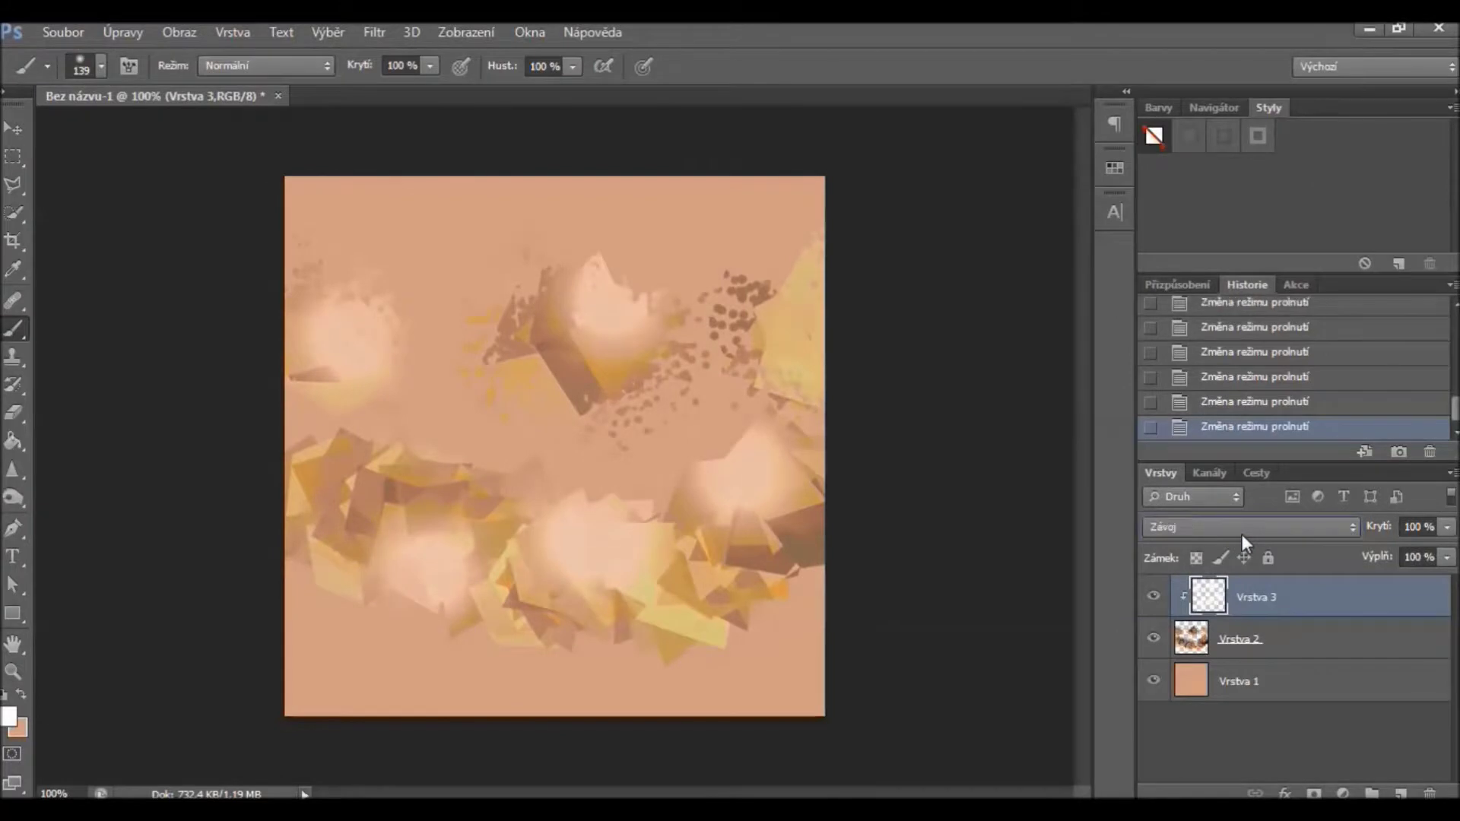
{"action": "scroll", "coordinate": [1241, 534], "scroll_direction": "down", "scroll_amount": 3}
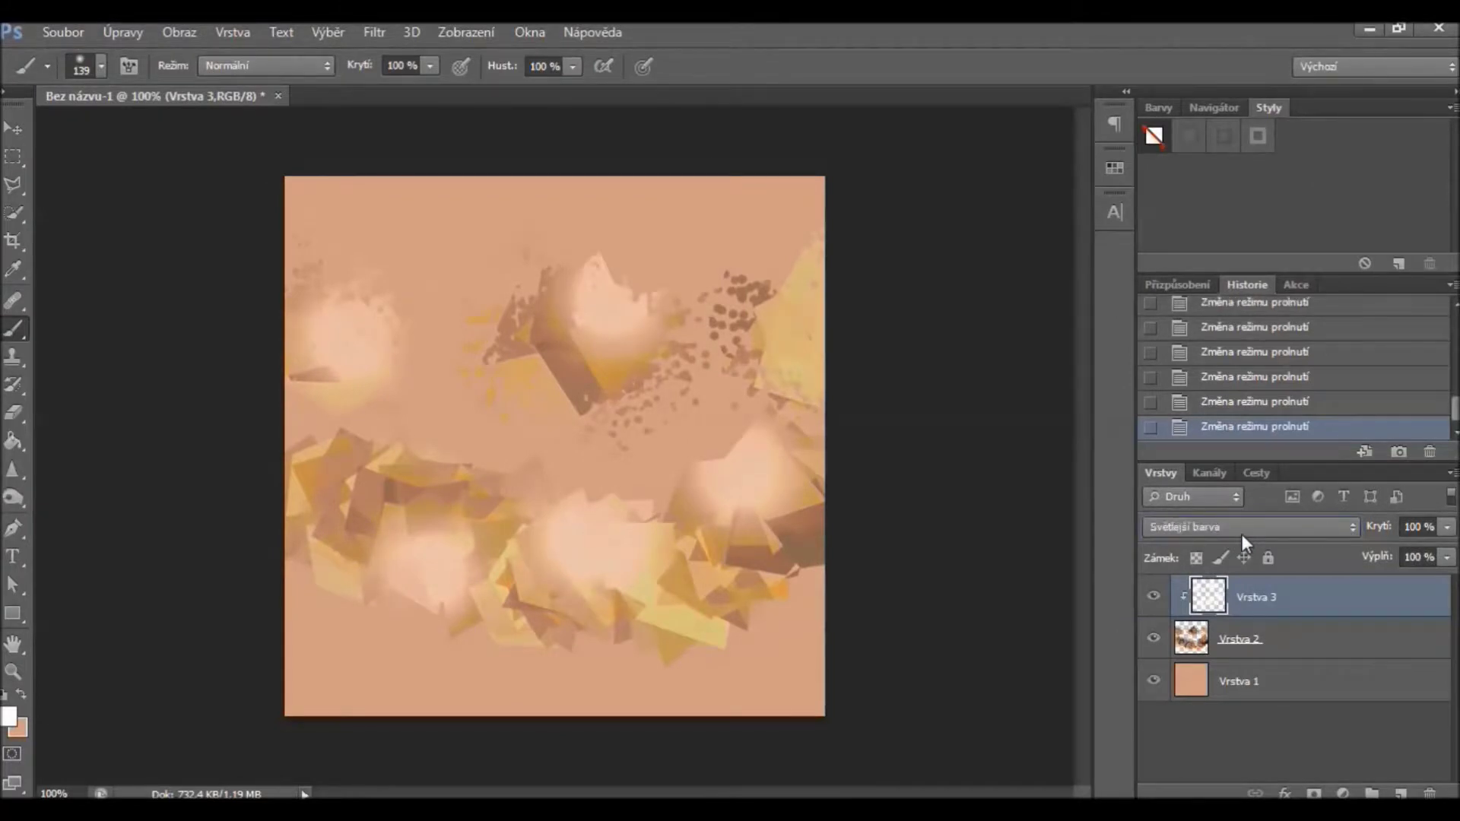
{"action": "scroll", "coordinate": [1241, 534], "scroll_direction": "down", "scroll_amount": 1}
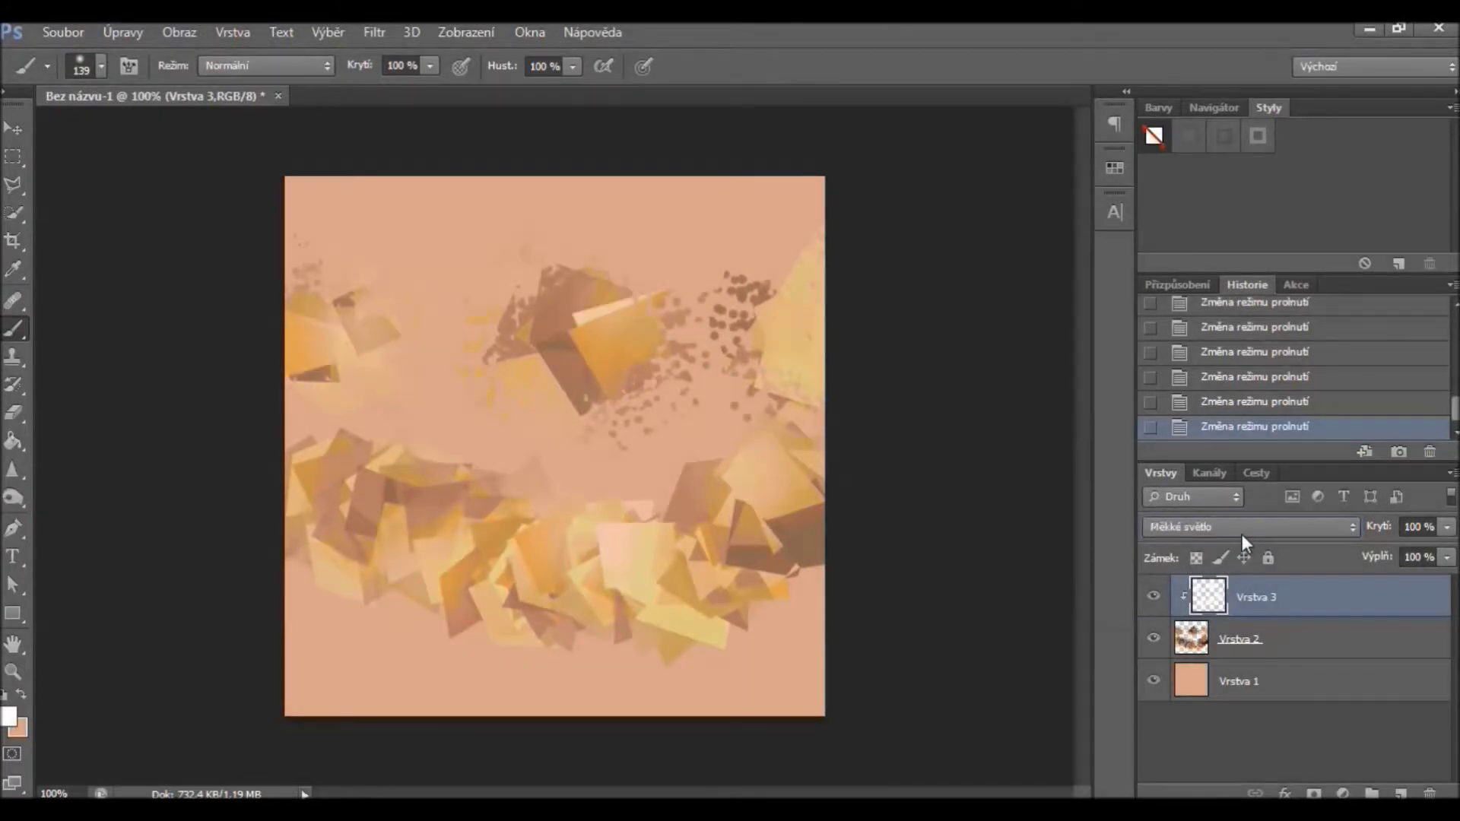
{"action": "scroll", "coordinate": [1242, 534], "scroll_direction": "down", "scroll_amount": 1}
{"action": "scroll", "coordinate": [1241, 534], "scroll_direction": "down", "scroll_amount": 1}
{"action": "scroll", "coordinate": [1241, 534], "scroll_direction": "down", "scroll_amount": 3}
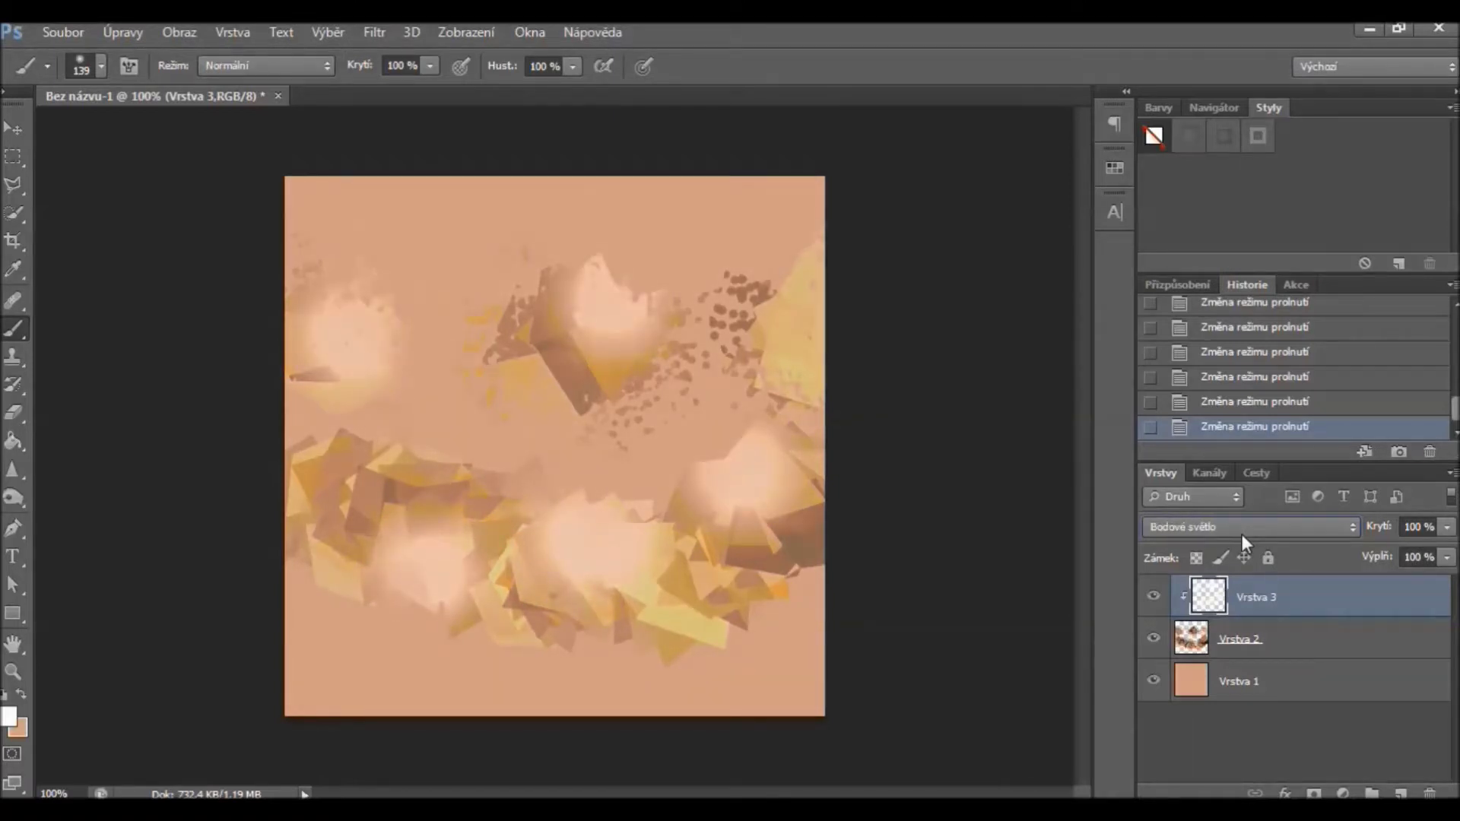
Compare the Odečíst and Rozdělit blend modes on Vrstva 3 and set the layer to Odečíst.
{"action": "scroll", "coordinate": [1242, 534], "scroll_direction": "down", "scroll_amount": 2}
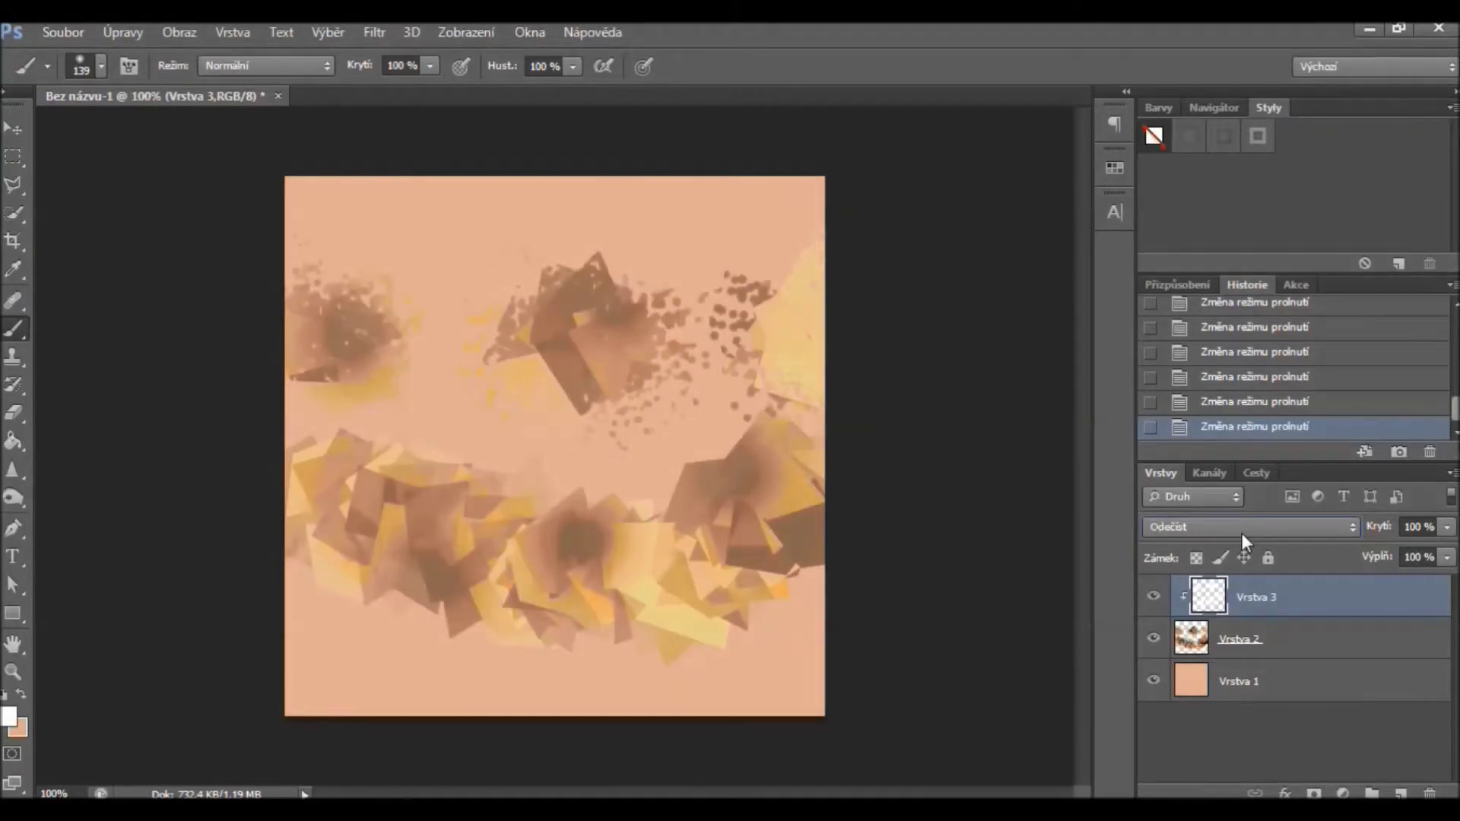
{"action": "scroll", "coordinate": [1243, 532], "scroll_direction": "down", "scroll_amount": 2}
{"action": "scroll", "coordinate": [1243, 532], "scroll_direction": "up", "scroll_amount": 2}
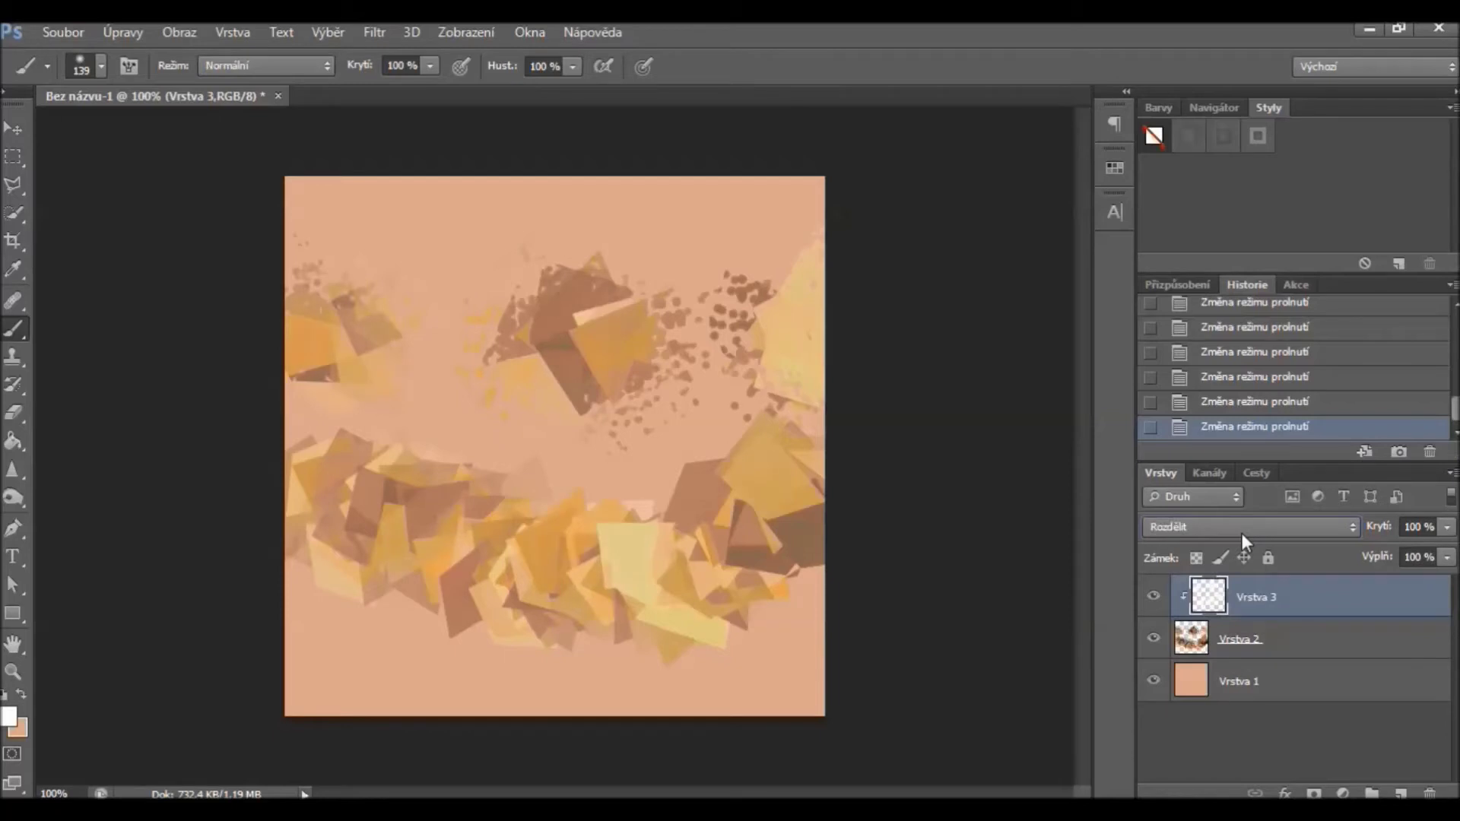
{"action": "scroll", "coordinate": [1243, 533], "scroll_direction": "up", "scroll_amount": 1}
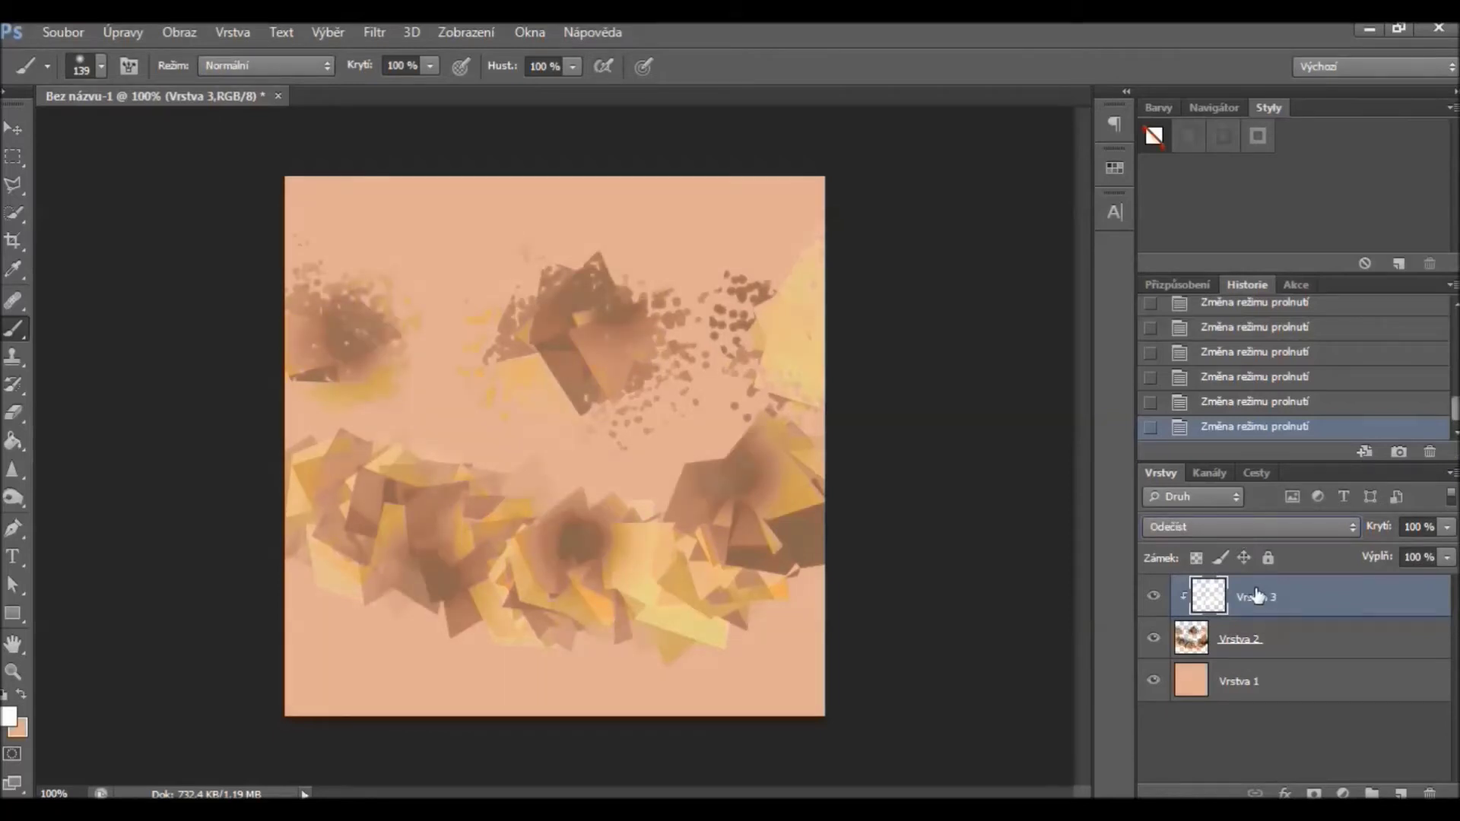